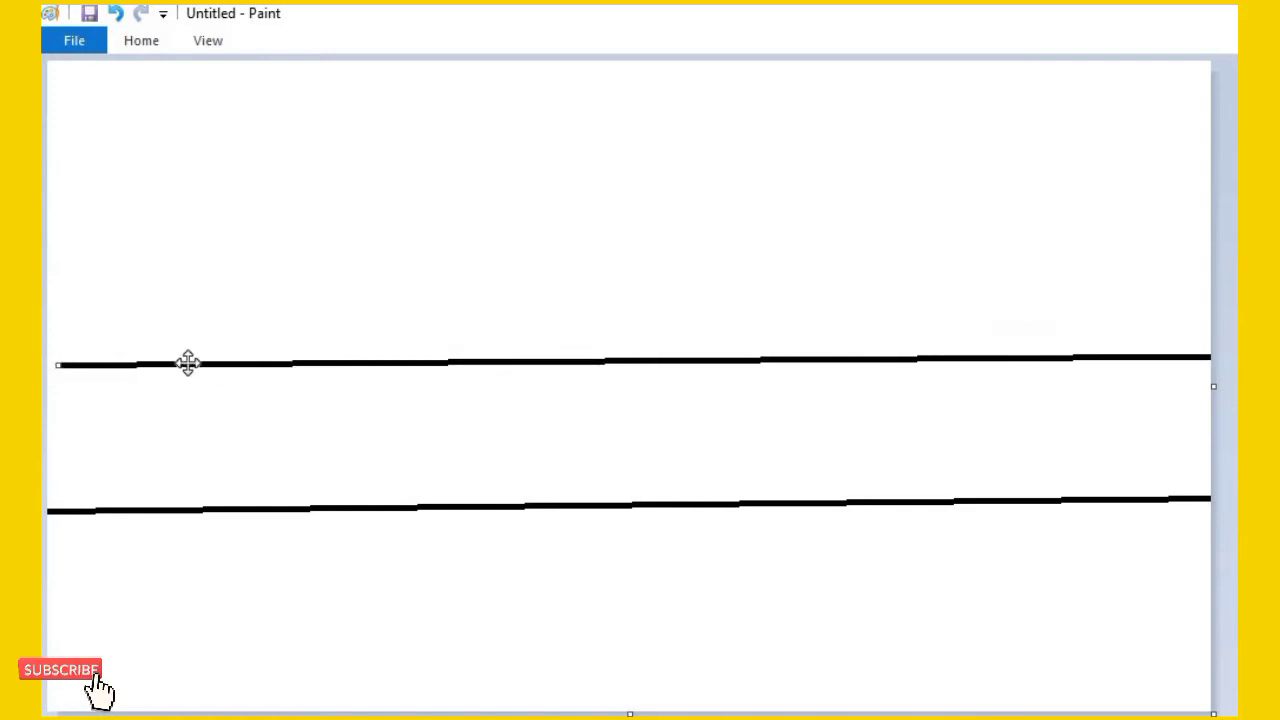
Step: Extend the upper horizontal line across the canvas and outline a building with a narrow side wall on it at the canvas's left edge
drag(188, 366, 162, 370)
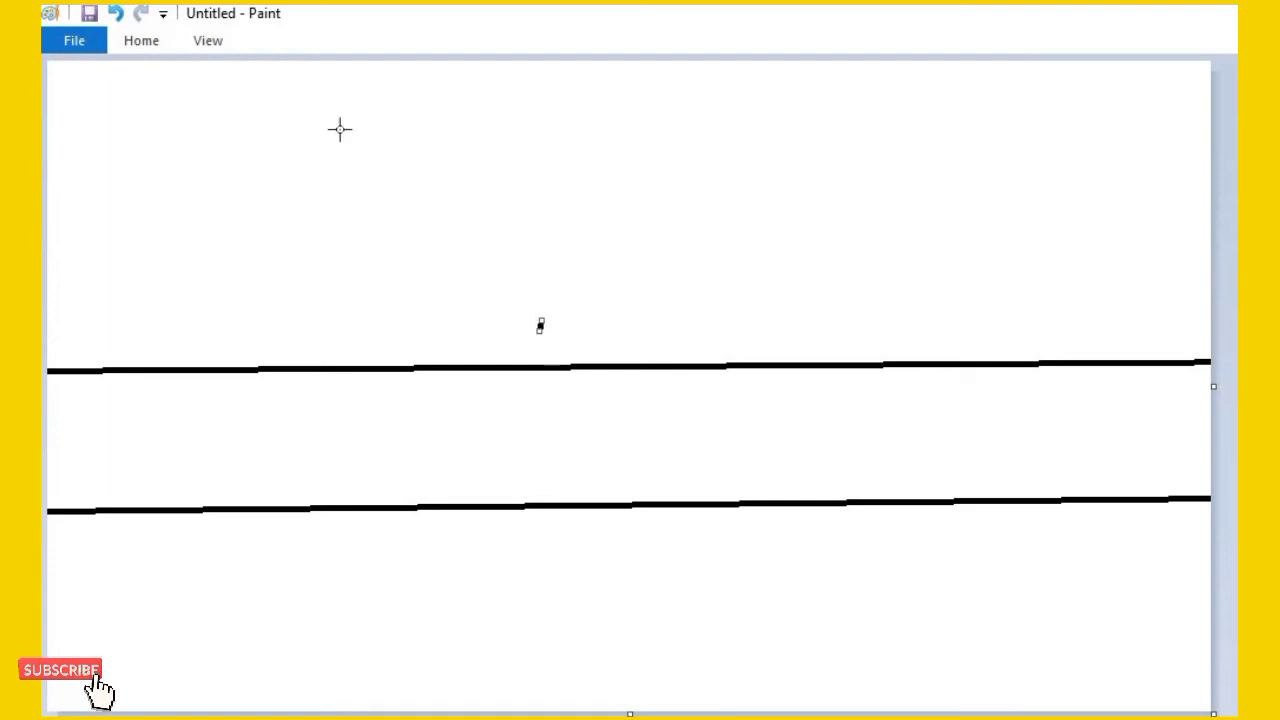
mouse_move(222, 141)
mouse_down()
mouse_move(80, 143)
mouse_move(44, 160)
mouse_up()
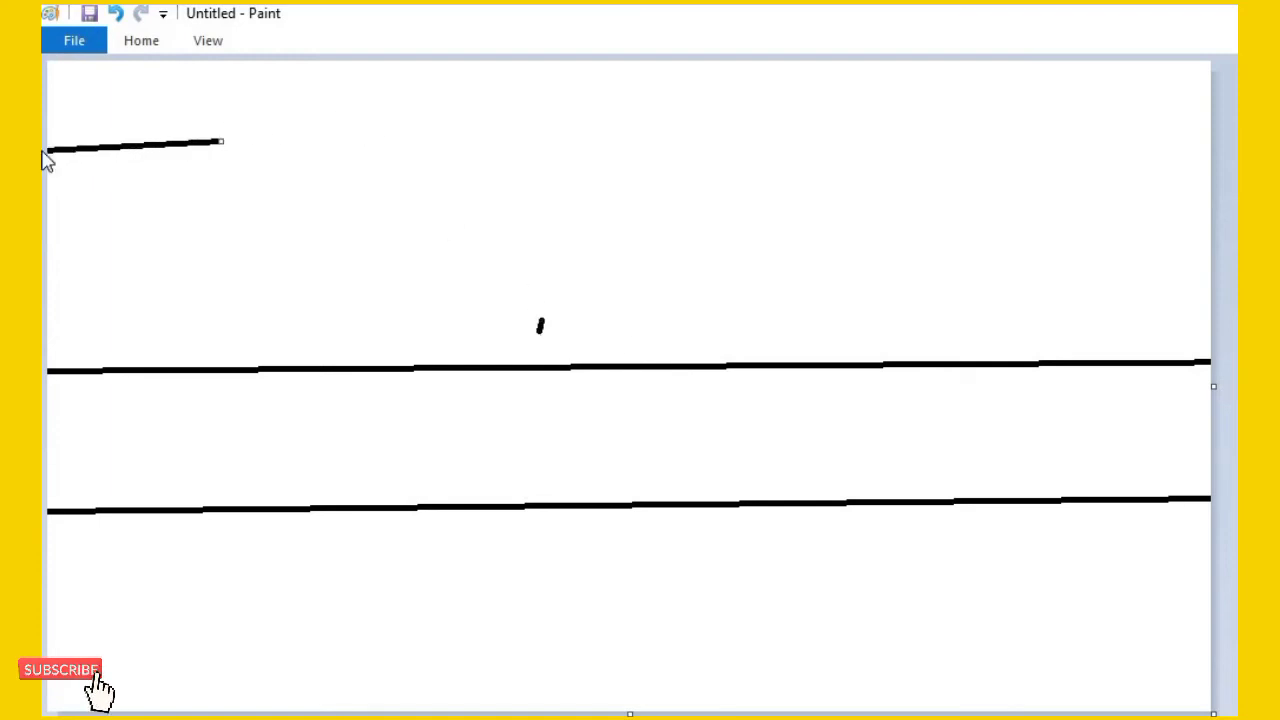
mouse_move(221, 143)
mouse_down()
mouse_move(237, 148)
mouse_move(231, 374)
mouse_up()
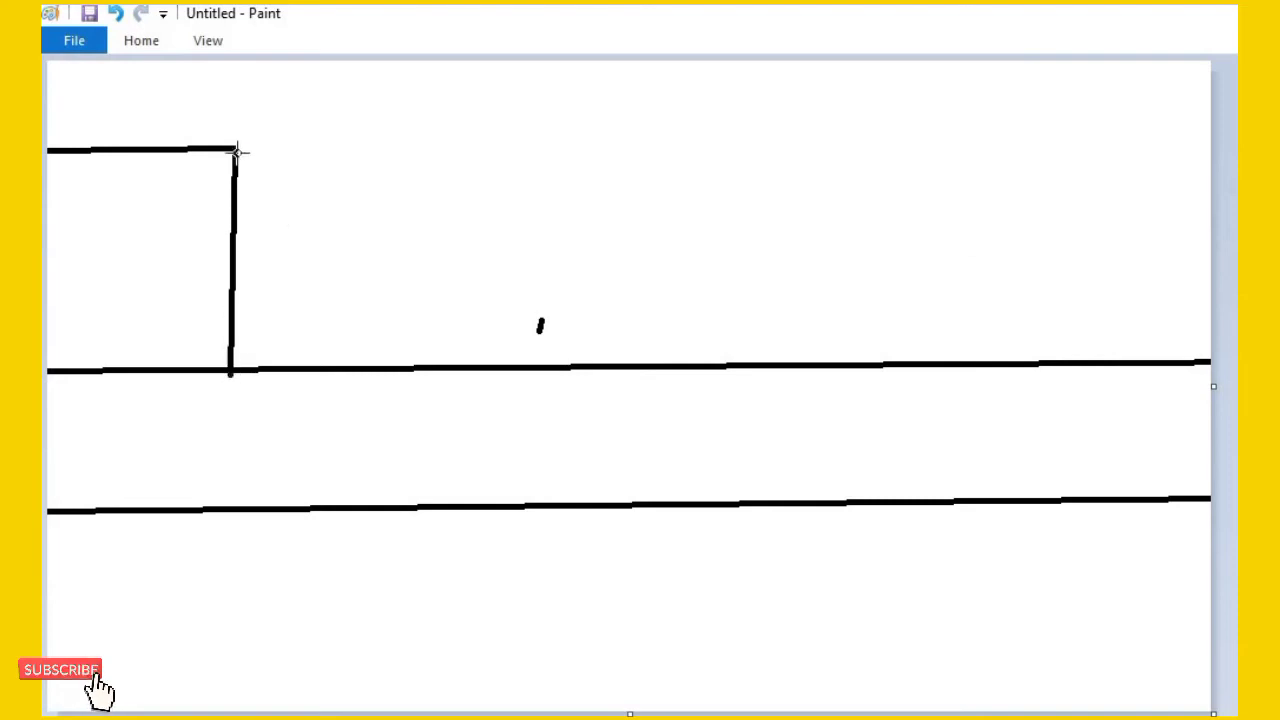
mouse_move(295, 133)
mouse_down()
mouse_move(334, 152)
mouse_move(281, 165)
mouse_move(275, 371)
mouse_up()
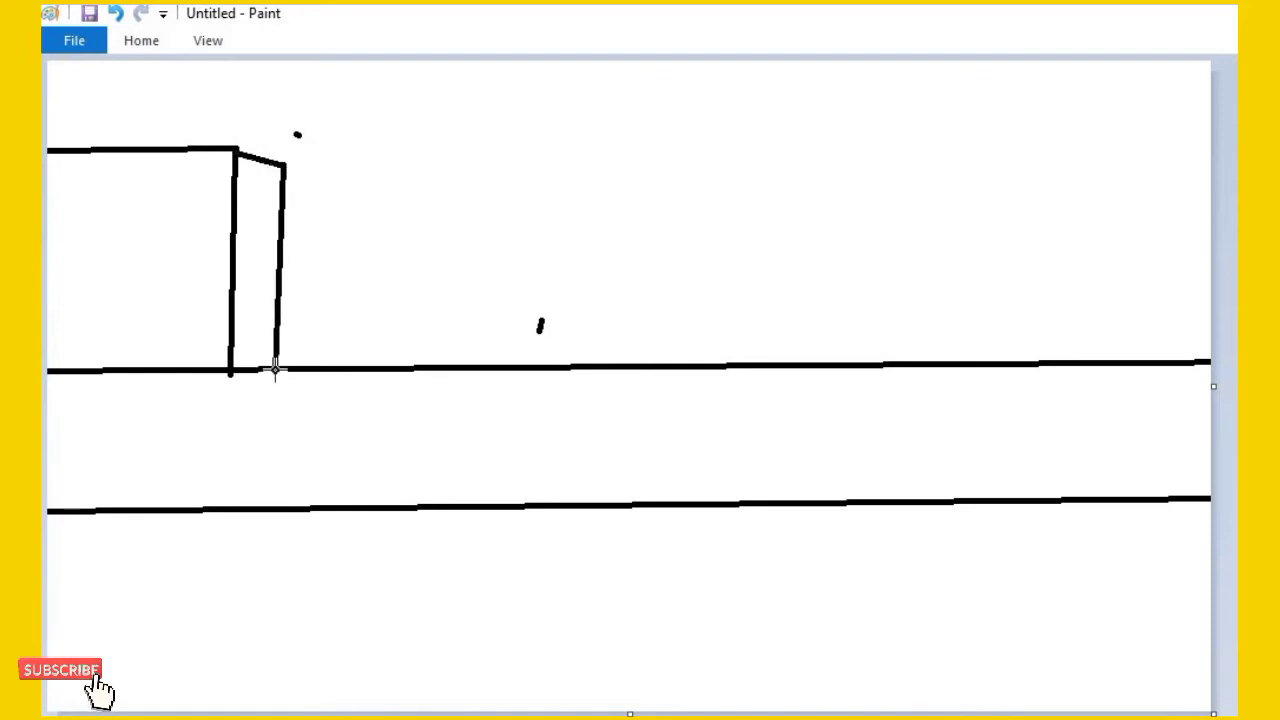
click(507, 112)
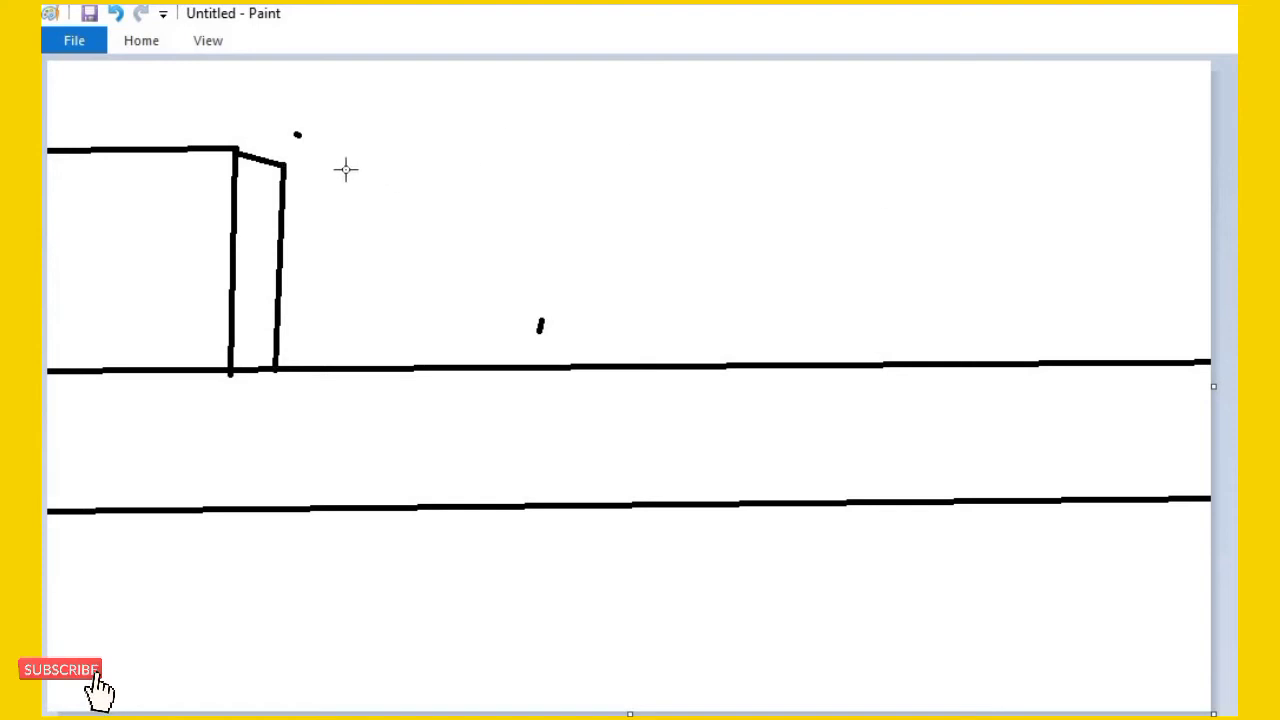
Step: Outline three adjoining buildings of decreasing height on the upper horizontal line, starting from the first building's side wall
mouse_move(280, 157)
mouse_down()
mouse_move(289, 51)
mouse_move(474, 77)
mouse_move(481, 62)
mouse_move(506, 274)
mouse_move(471, 371)
mouse_up()
click(601, 78)
click(657, 147)
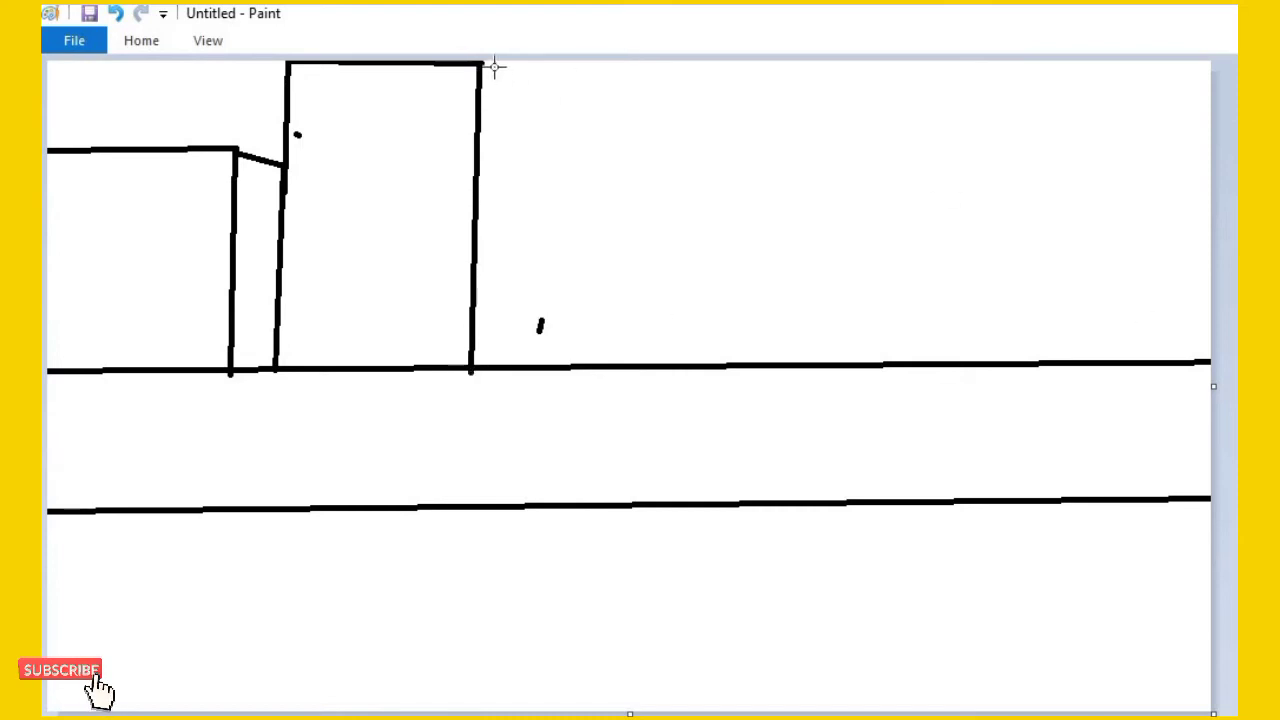
mouse_move(478, 118)
mouse_down()
mouse_move(677, 112)
mouse_move(677, 368)
mouse_up()
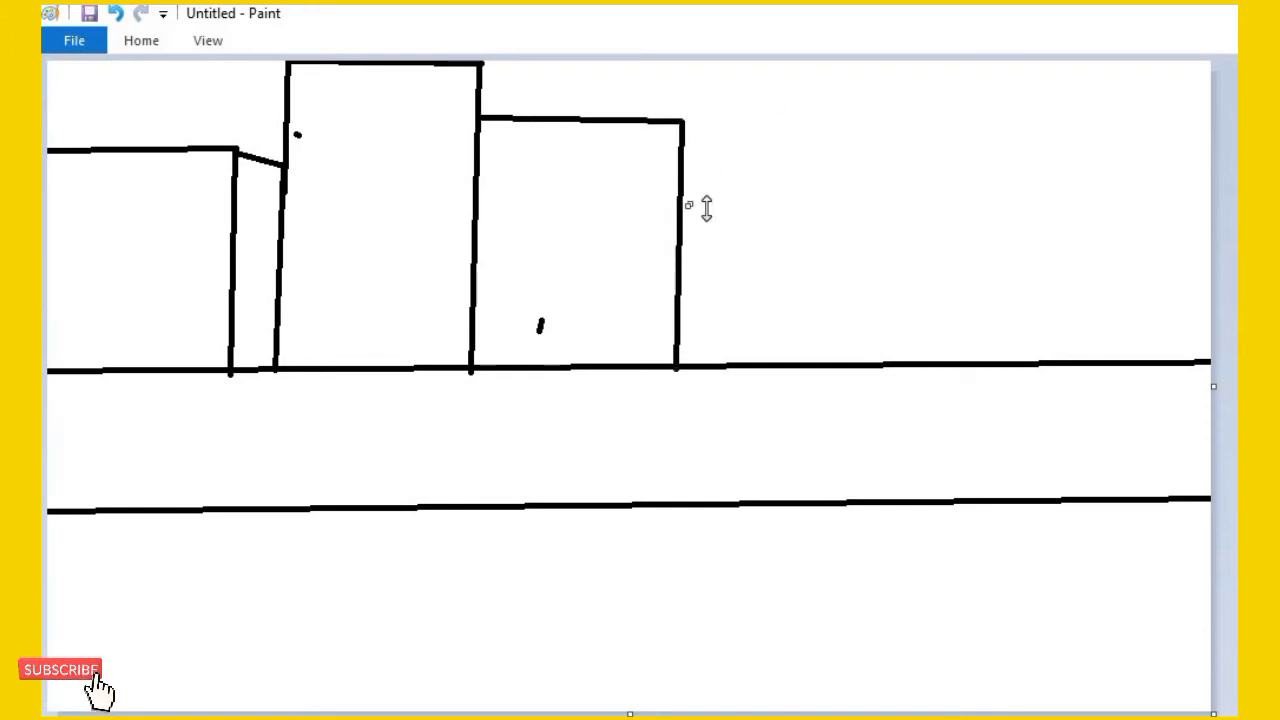
mouse_move(681, 206)
mouse_down()
mouse_move(904, 206)
mouse_move(858, 206)
mouse_move(860, 364)
mouse_up()
click(1113, 238)
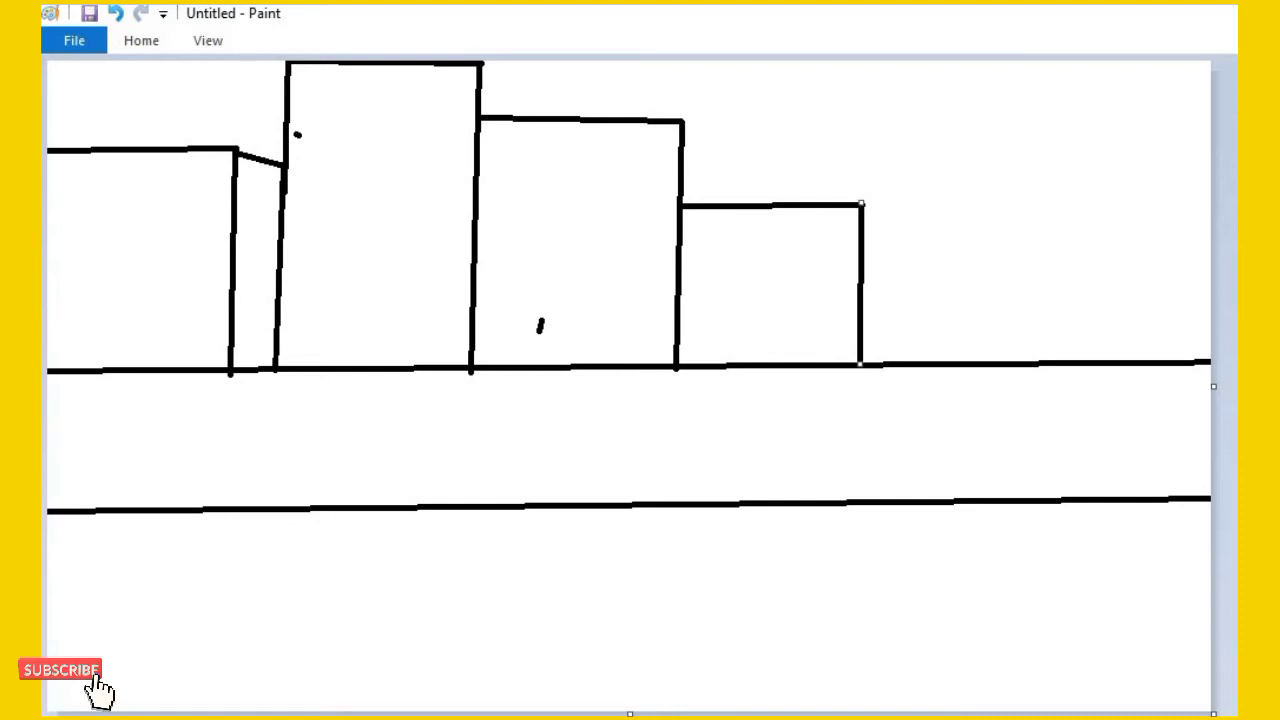
Step: Outline a detached tall building after a small gap, and a taller, partly visible building at the canvas's right edge
drag(927, 224, 912, 364)
mouse_move(921, 94)
mouse_down()
mouse_move(1094, 93)
mouse_move(1086, 364)
mouse_up()
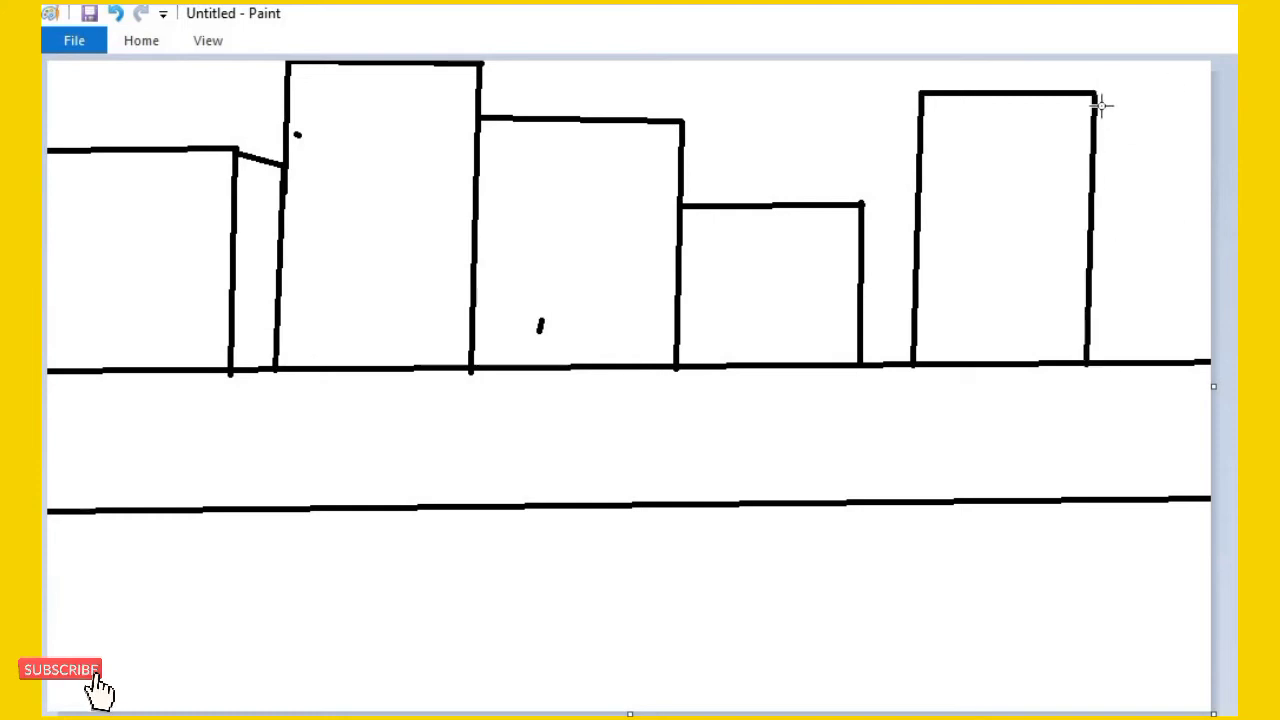
mouse_move(1097, 73)
mouse_down()
mouse_move(1100, 44)
mouse_move(1214, 64)
mouse_up()
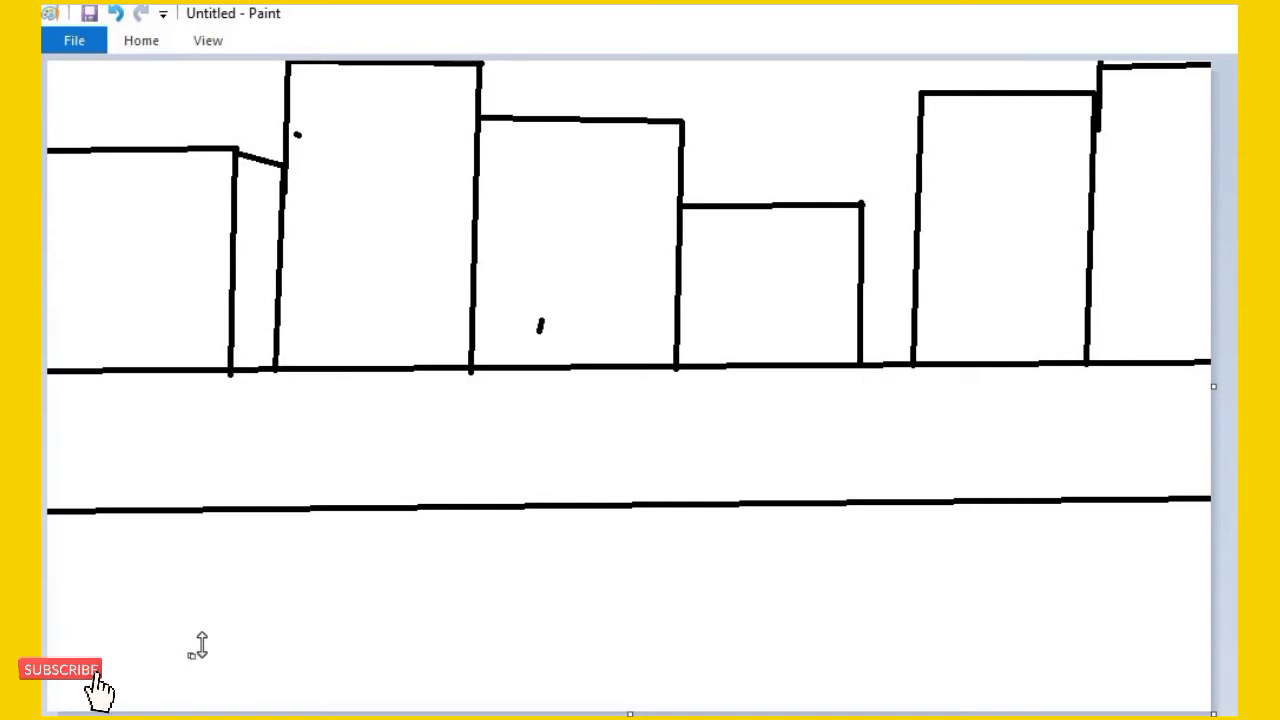
Step: Draw a third horizontal line near the canvas's lower edge and adjust it to span the full width as the road's edge
mouse_move(148, 668)
mouse_down()
mouse_move(409, 651)
mouse_move(1223, 651)
mouse_up()
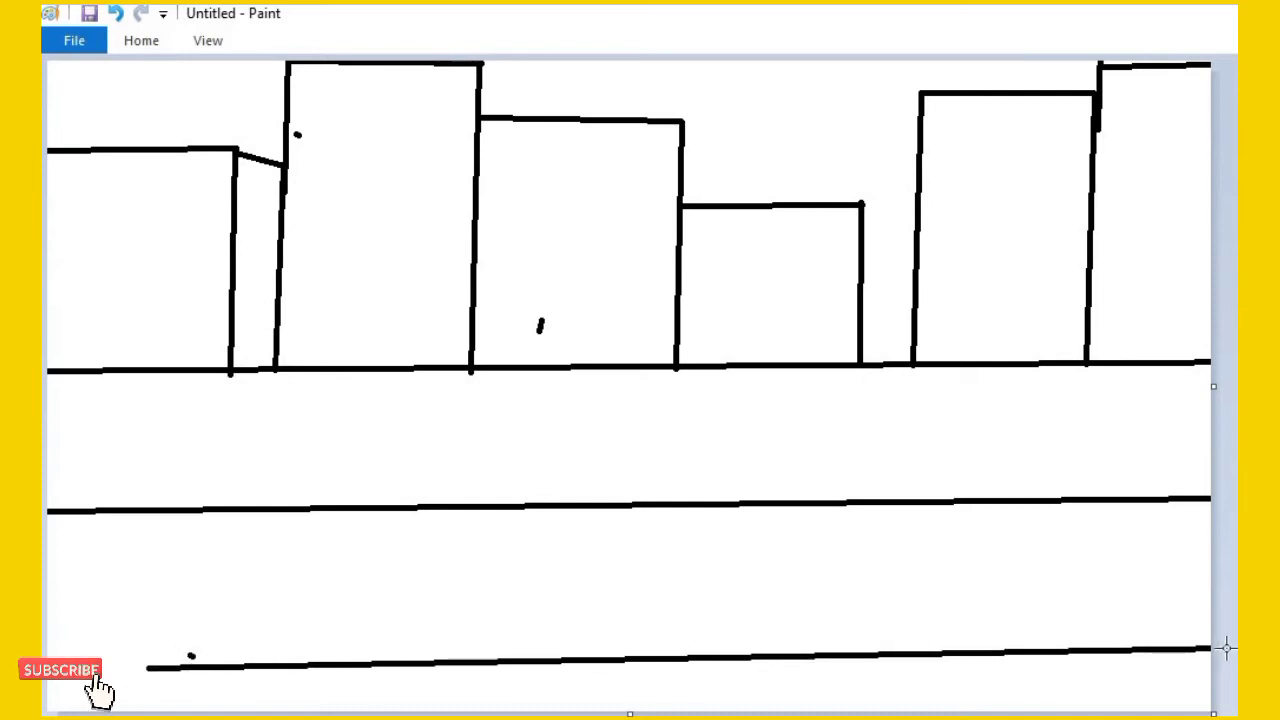
drag(1037, 653, 1020, 667)
drag(134, 676, 47, 669)
drag(804, 661, 800, 672)
drag(1207, 665, 1242, 672)
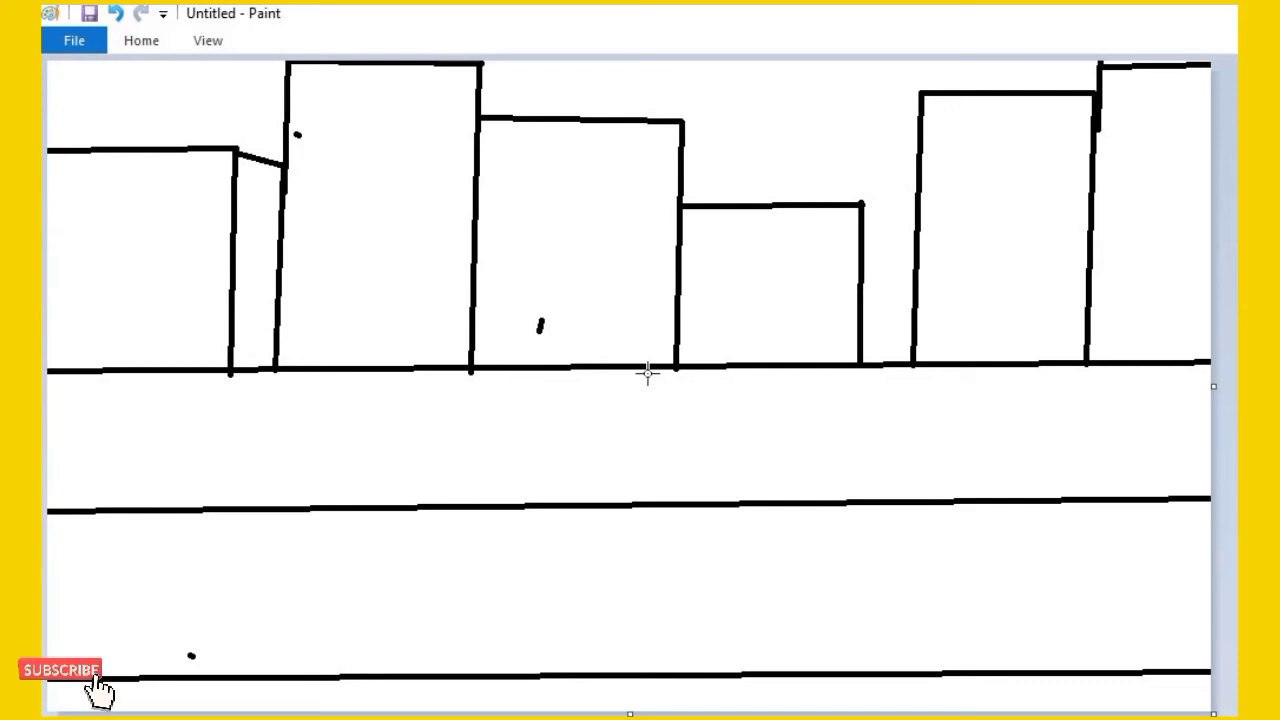
Step: Draw a vertical divider below the detached tall building and a horizontal line through the middle of the sidewalk strip
drag(1087, 364, 1086, 502)
drag(1090, 420, 1212, 418)
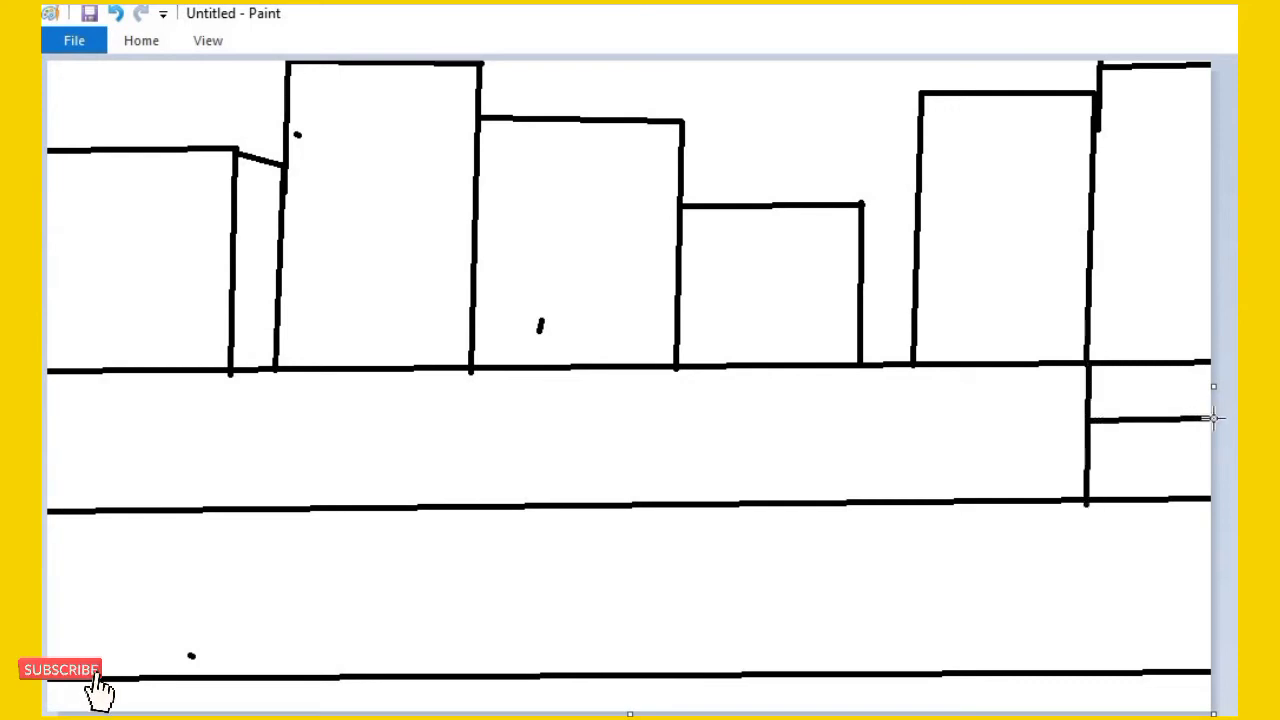
drag(1088, 420, 45, 458)
drag(960, 435, 1011, 438)
drag(94, 450, 43, 438)
Step: Divide the rest of the sidewalk strip into paving slabs with six more spaced vertical lines
click(914, 369)
drag(896, 373, 893, 503)
drag(748, 366, 742, 500)
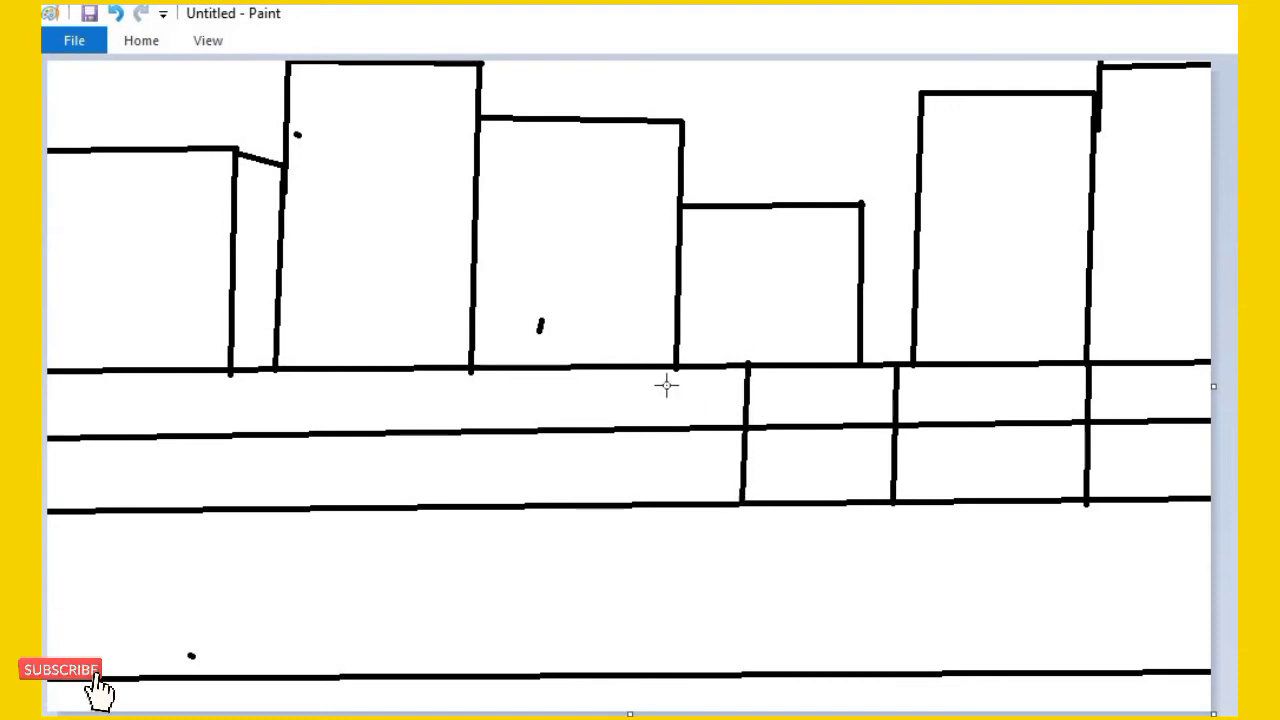
drag(604, 368, 599, 512)
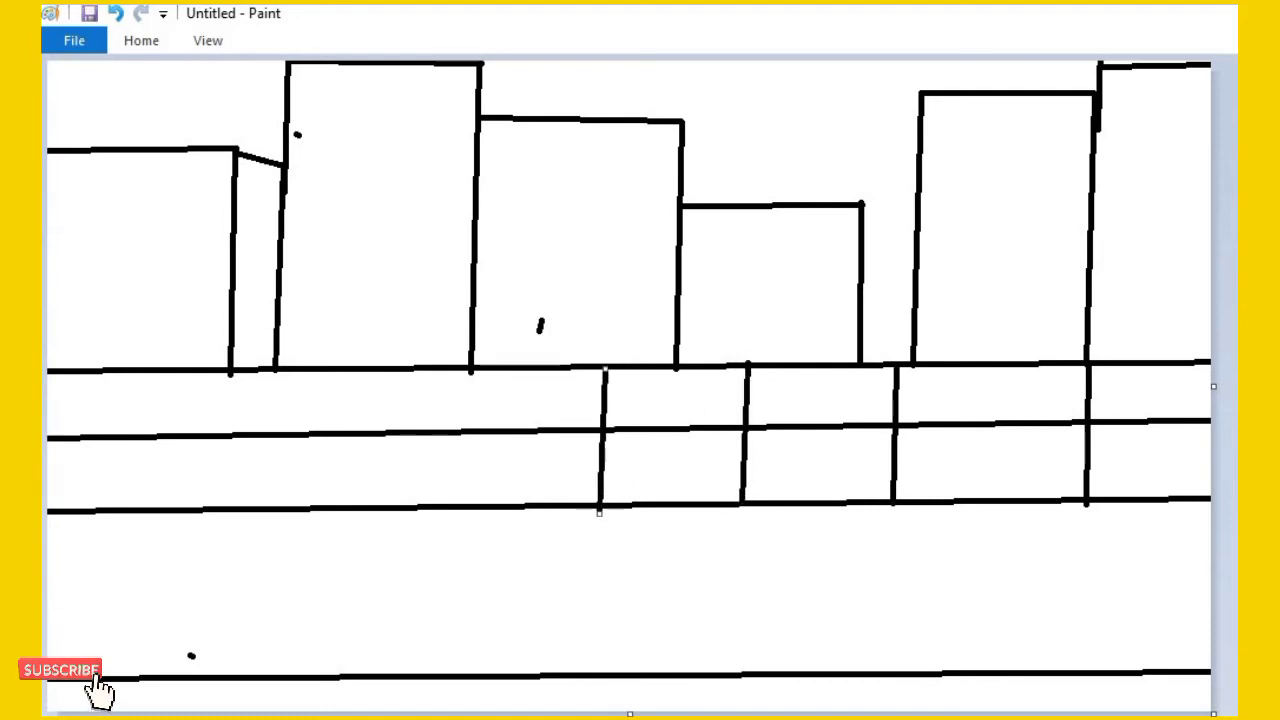
drag(435, 369, 432, 492)
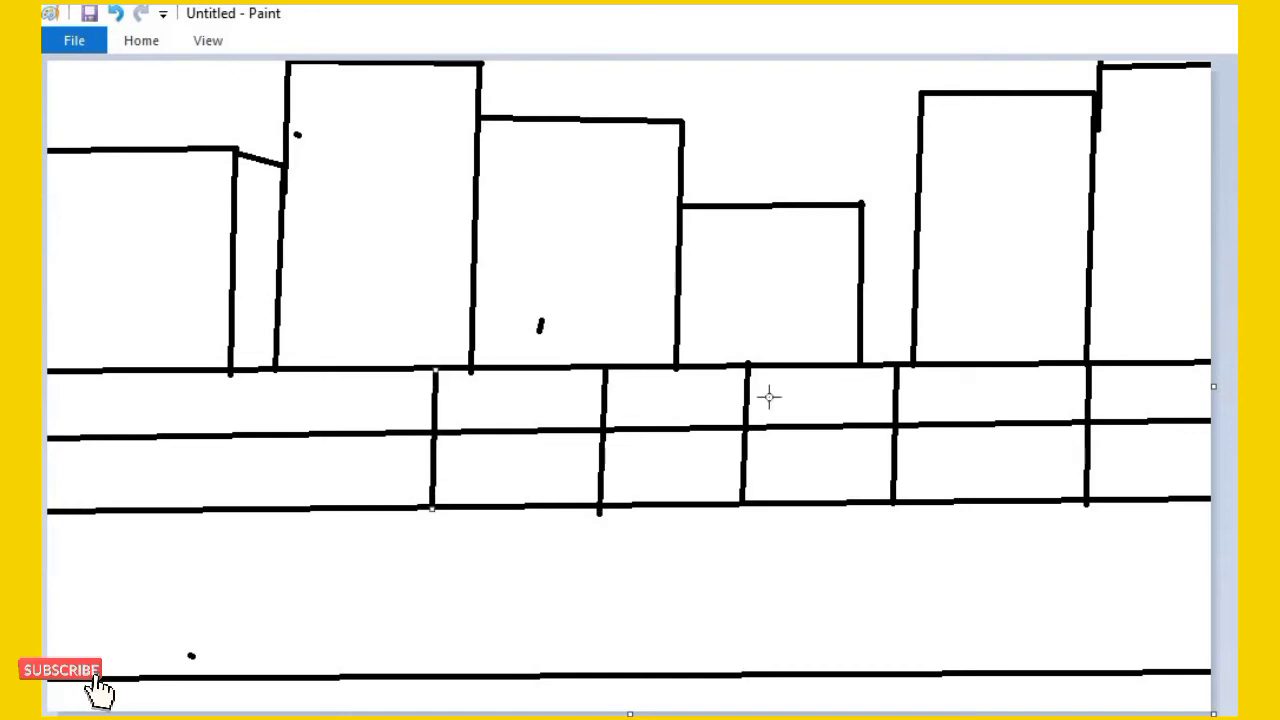
drag(282, 372, 275, 512)
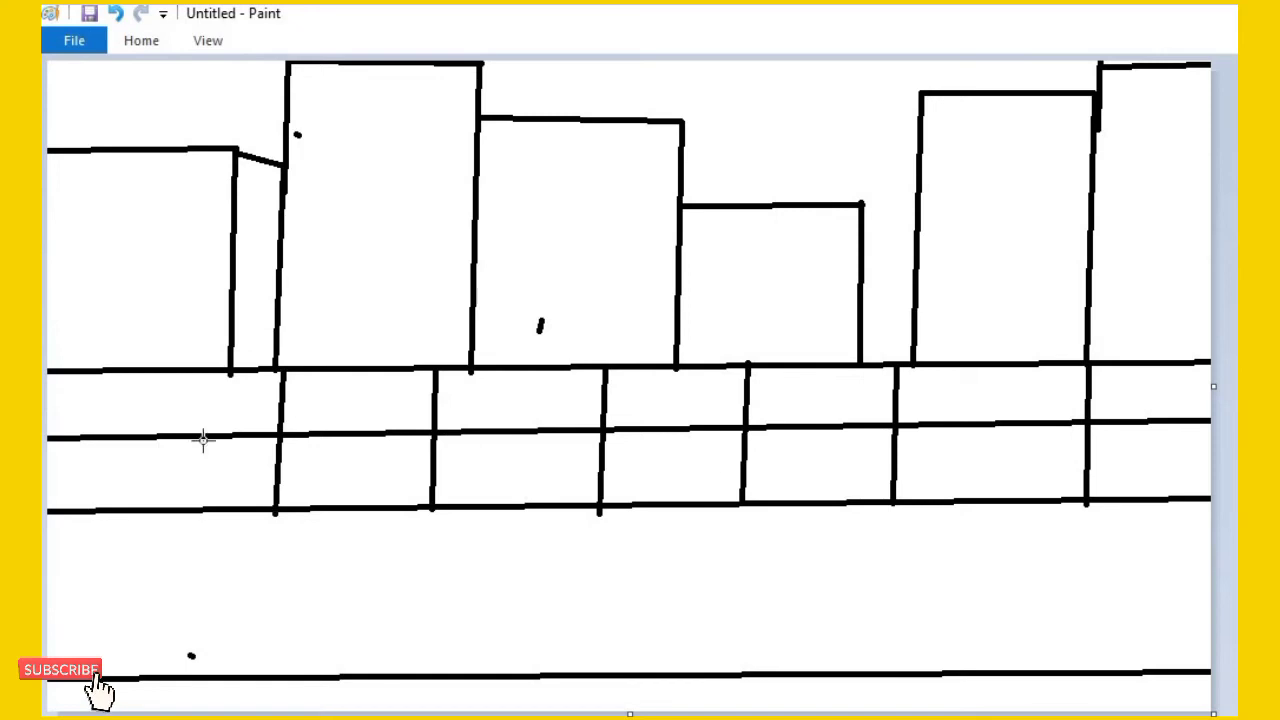
drag(151, 372, 147, 512)
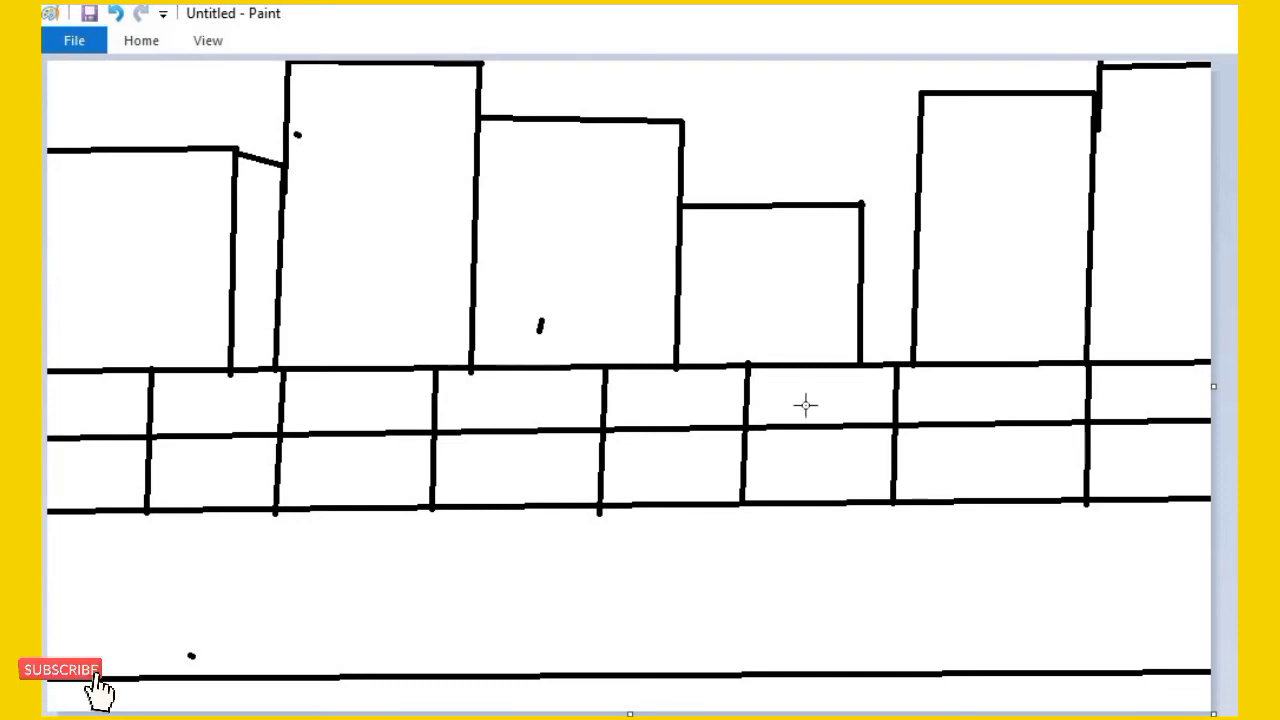
Step: Draw three spaced, flat rectangles along the road as lane markings with the Rectangle shape
click(159, 41)
click(560, 78)
click(1001, 601)
drag(946, 589, 1166, 625)
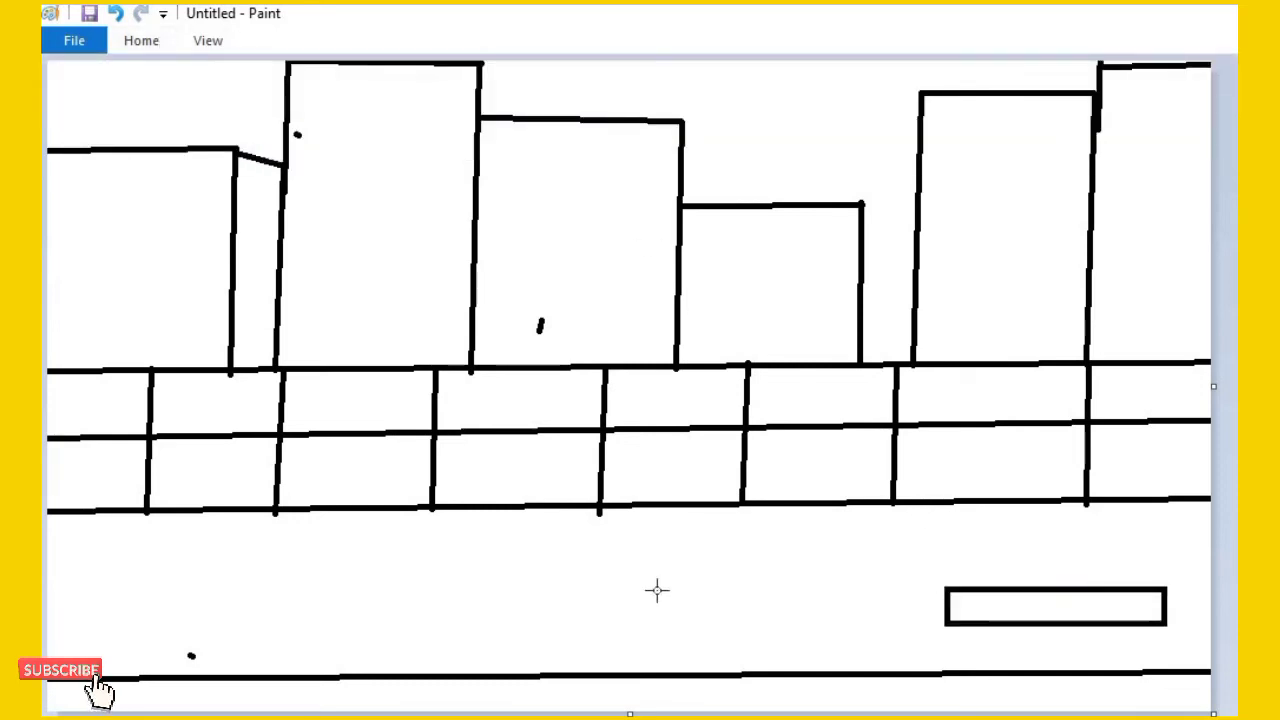
drag(543, 592, 775, 624)
drag(236, 584, 385, 617)
click(816, 601)
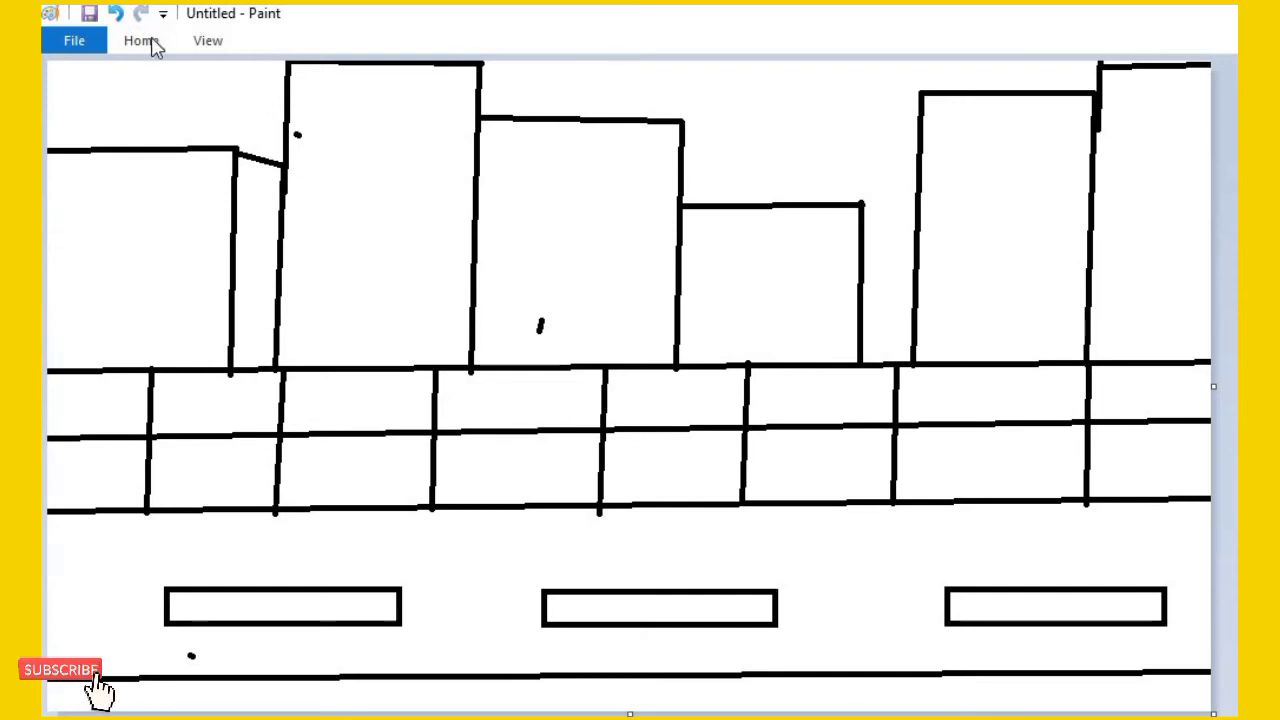
Step: Draw a column of four rectangular windows along the left side of the tallest building beside the narrow side wall
mouse_move(306, 86)
mouse_down()
mouse_move(366, 149)
mouse_move(319, 109)
mouse_move(352, 227)
mouse_move(318, 198)
mouse_move(336, 234)
mouse_move(337, 303)
mouse_move(323, 295)
mouse_move(338, 364)
mouse_move(309, 339)
mouse_up()
click(706, 77)
click(577, 83)
click(508, 101)
click(419, 265)
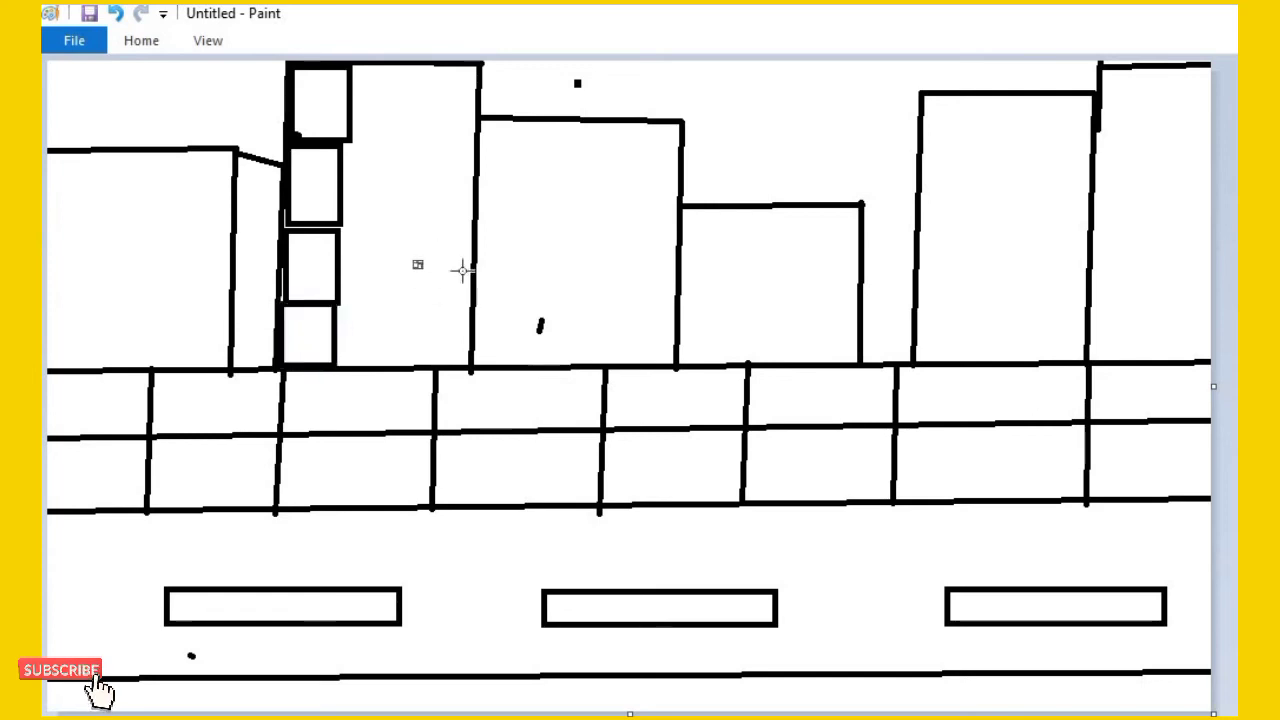
Step: Draw a second column of four windows in the middle of the same tall building
drag(354, 103, 363, 467)
drag(356, 406, 337, 304)
click(794, 136)
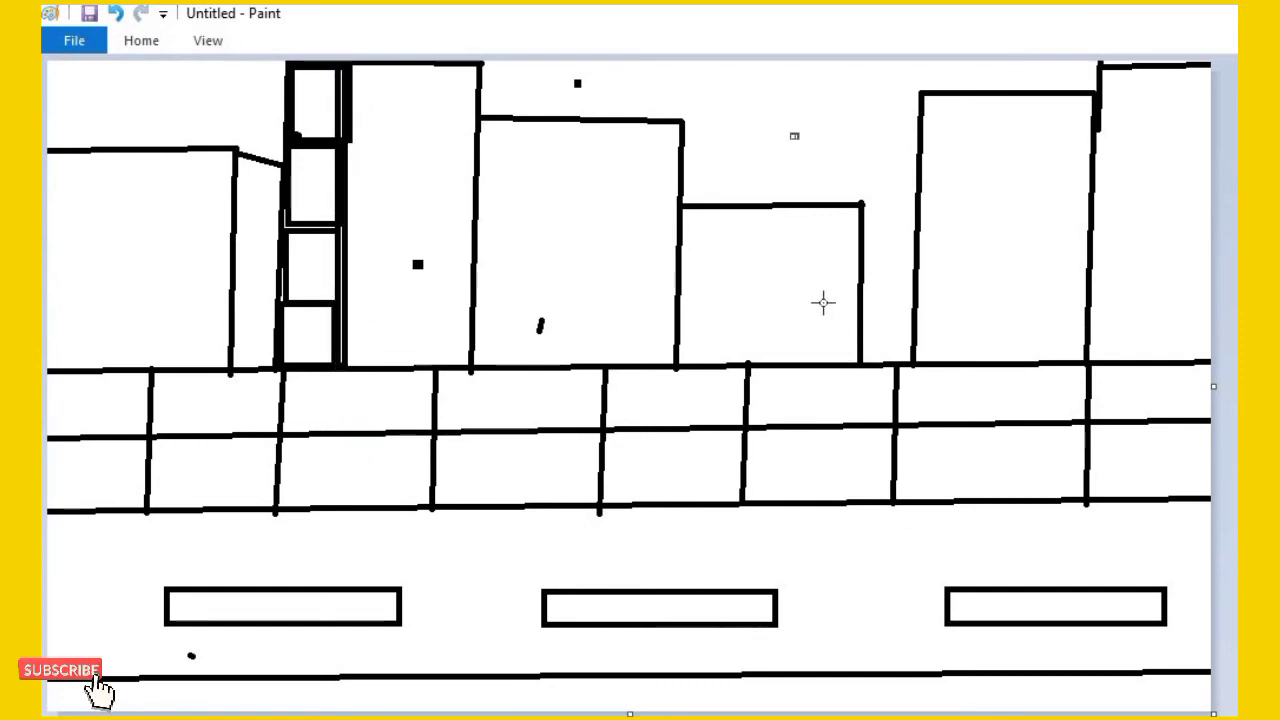
mouse_move(355, 97)
mouse_down()
mouse_move(363, 137)
mouse_move(415, 178)
mouse_move(385, 112)
mouse_move(407, 245)
mouse_move(383, 211)
mouse_move(344, 231)
mouse_move(390, 280)
mouse_move(404, 314)
mouse_move(386, 315)
mouse_move(412, 366)
mouse_move(375, 343)
mouse_move(353, 362)
mouse_up()
click(666, 65)
click(348, 293)
click(353, 332)
click(348, 208)
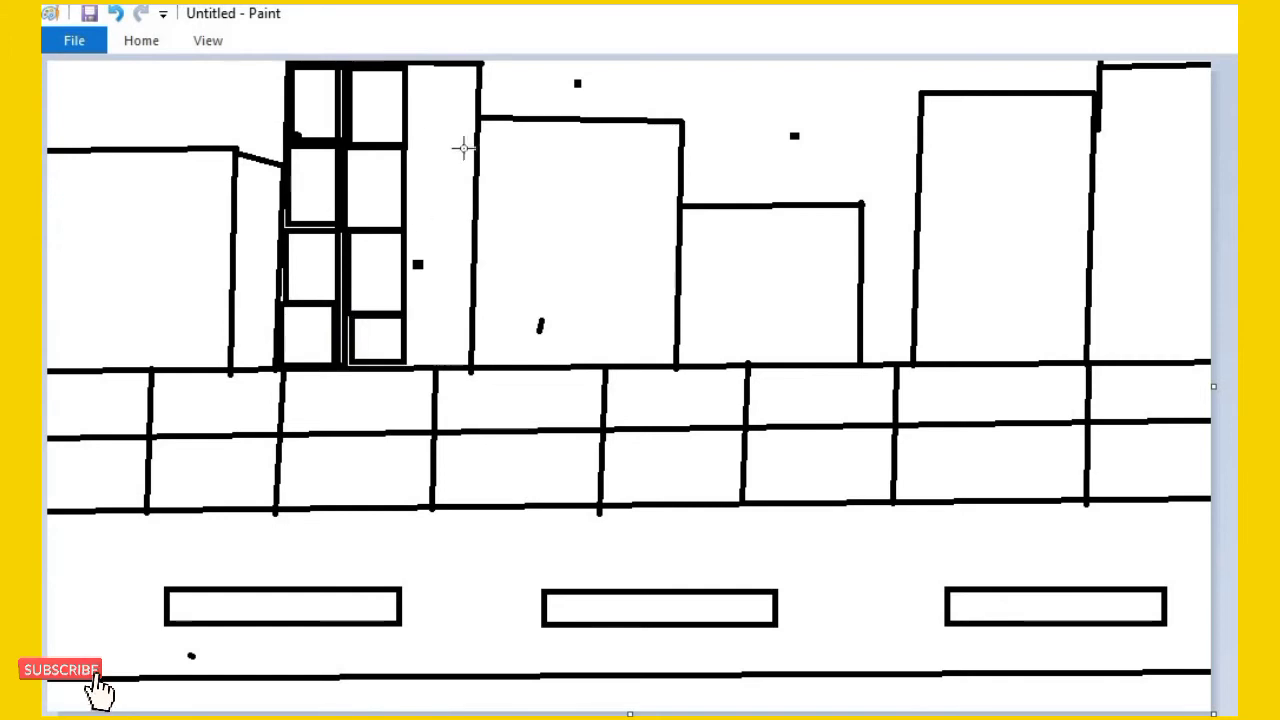
Step: Fill the remaining right side of that tall building with a third column of four windows
mouse_move(422, 134)
mouse_down()
mouse_move(472, 164)
mouse_move(436, 104)
mouse_move(475, 104)
mouse_move(438, 161)
mouse_up()
click(555, 80)
drag(438, 161, 353, 210)
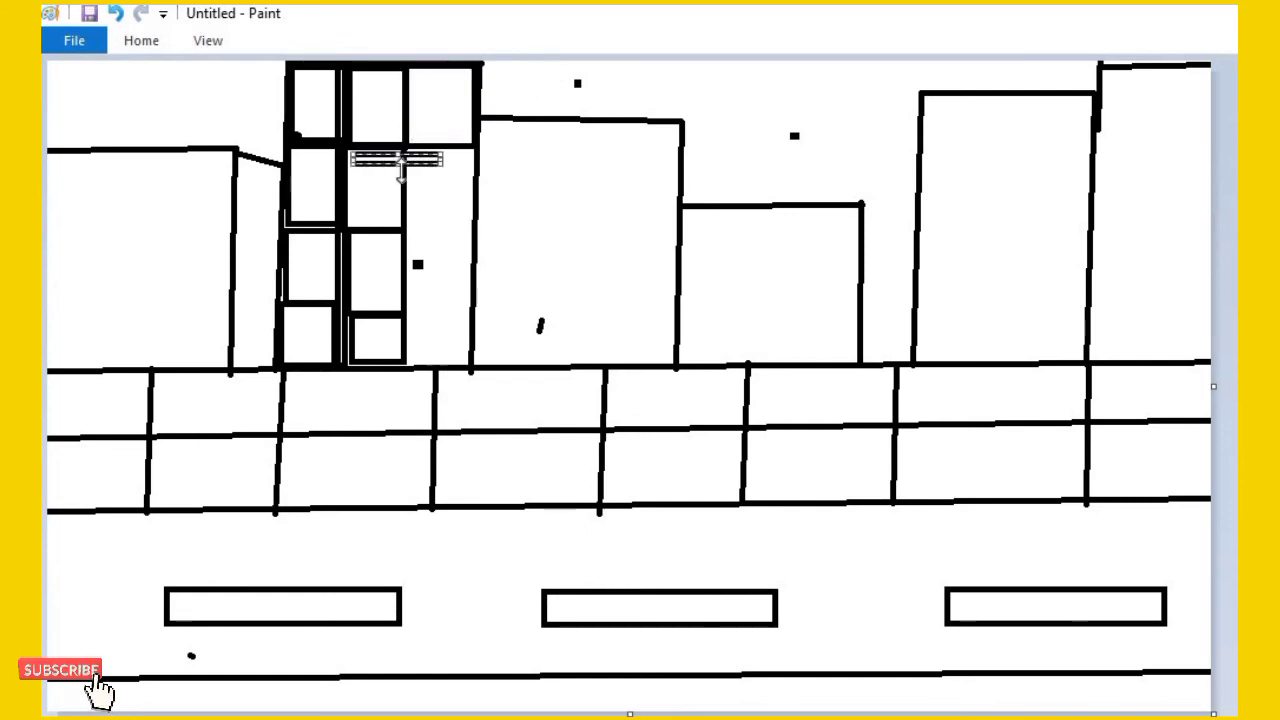
drag(397, 154, 477, 191)
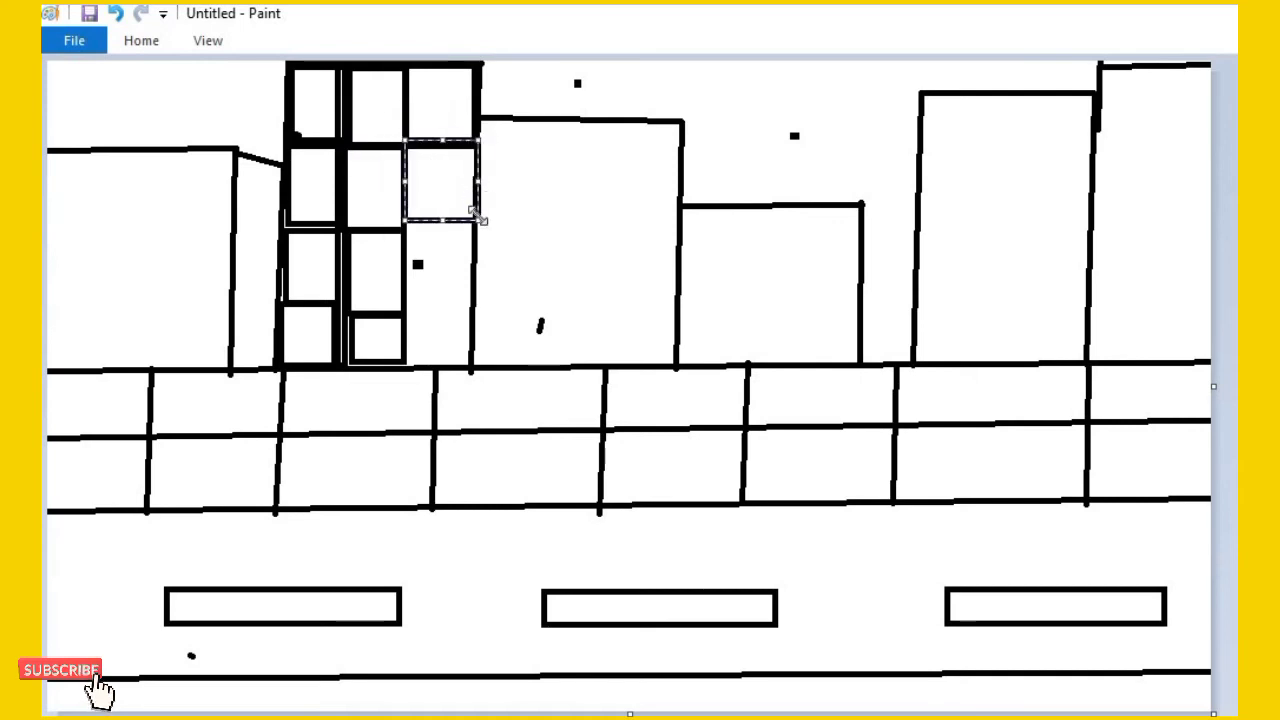
click(423, 224)
mouse_move(410, 228)
mouse_down()
mouse_move(449, 289)
mouse_move(477, 298)
mouse_move(413, 310)
mouse_move(407, 295)
mouse_move(493, 377)
mouse_move(454, 340)
mouse_up()
click(340, 235)
click(355, 348)
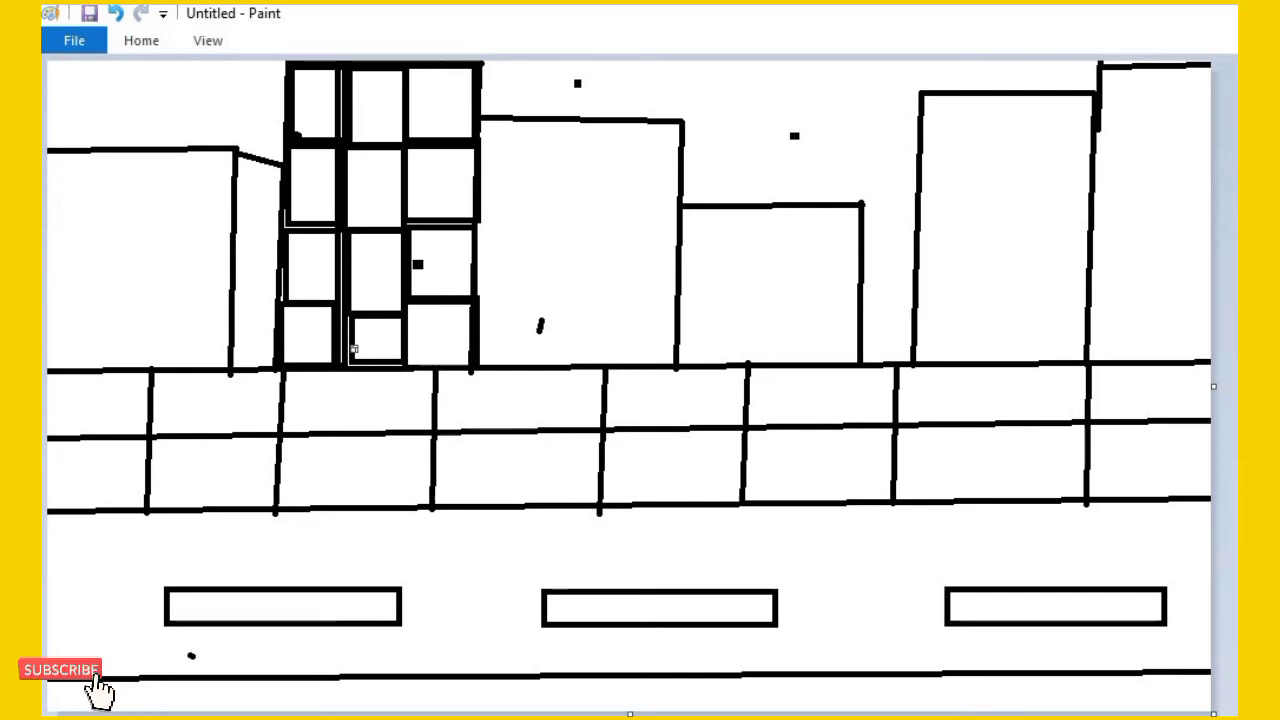
Step: Draw a column of three windows along the left side of the adjoining medium-height building
mouse_move(486, 124)
mouse_down()
mouse_move(548, 196)
mouse_move(577, 287)
mouse_move(521, 241)
mouse_move(547, 240)
mouse_move(500, 269)
mouse_move(543, 333)
mouse_move(545, 362)
mouse_up()
click(968, 249)
click(409, 299)
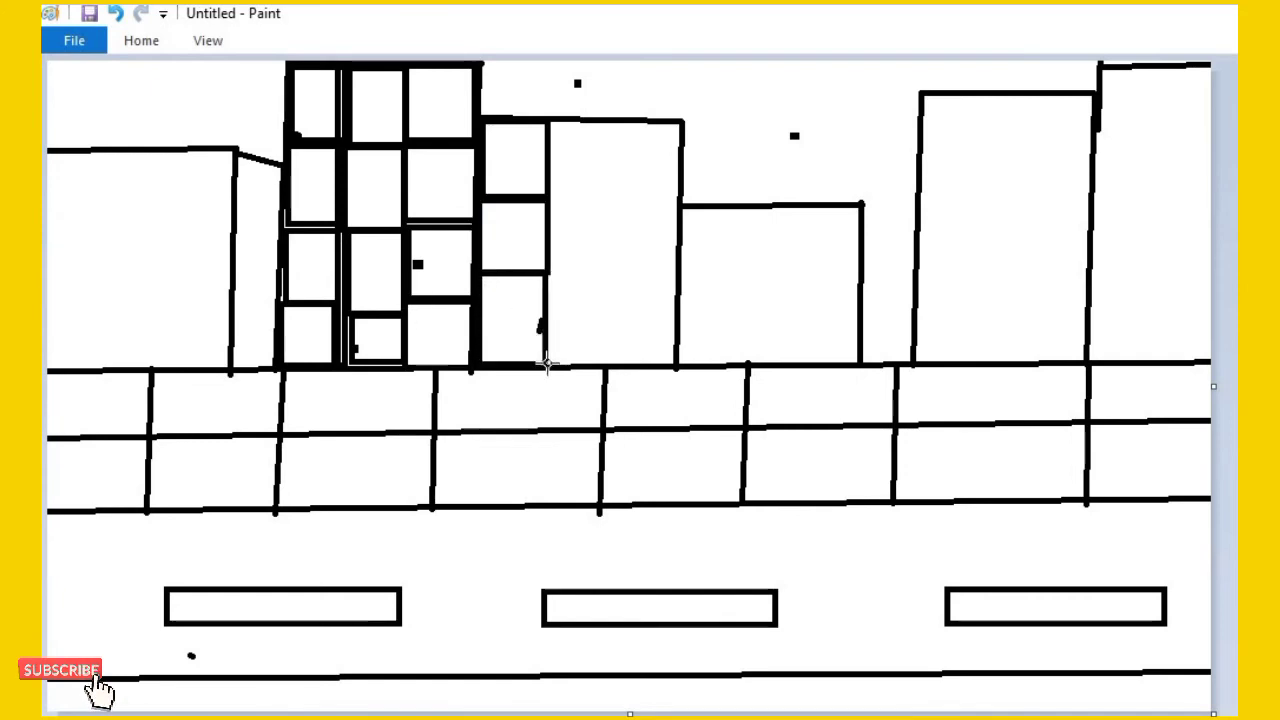
Step: Draw a second column of three windows in the middle of the medium-height building
drag(429, 224, 421, 222)
mouse_move(571, 149)
mouse_down()
mouse_move(624, 223)
mouse_move(578, 166)
mouse_move(622, 280)
mouse_up()
click(614, 171)
mouse_move(597, 242)
mouse_down()
mouse_move(585, 242)
mouse_move(605, 238)
mouse_up()
click(419, 224)
drag(553, 279, 575, 334)
click(493, 265)
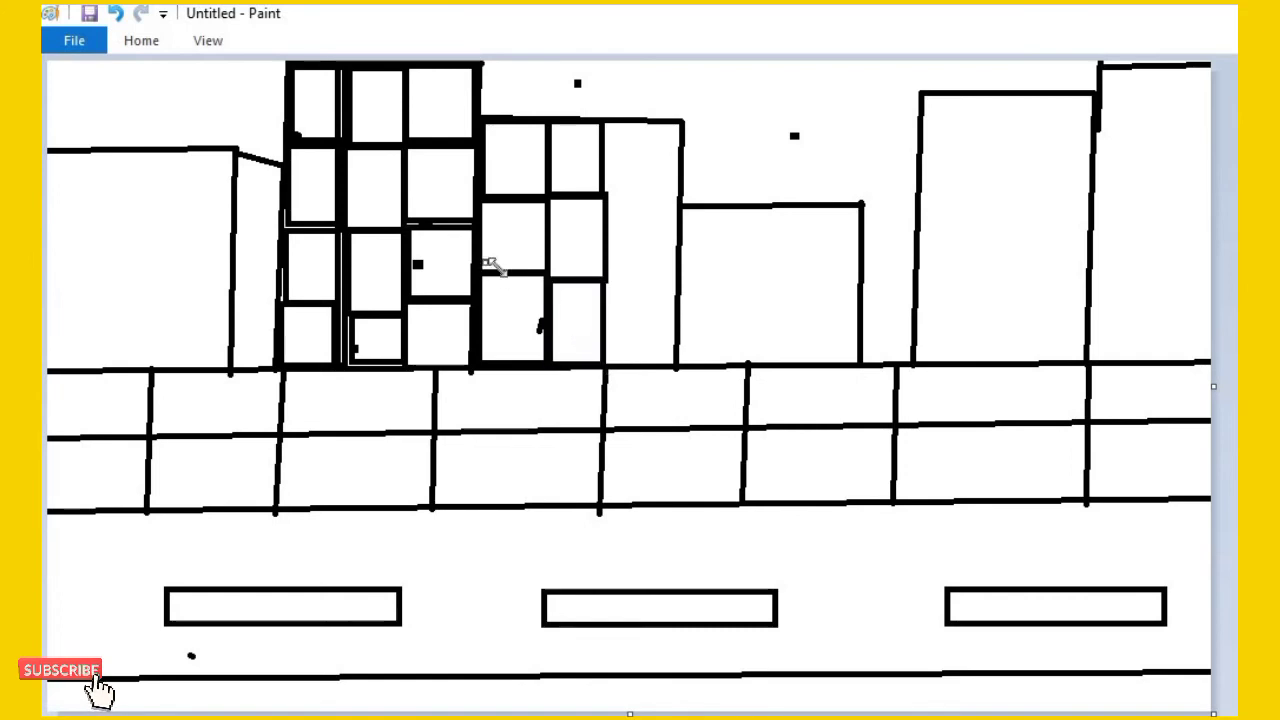
Step: Draw a third column of three windows along the right side of the medium-height building
mouse_move(606, 123)
mouse_down()
mouse_move(646, 188)
mouse_move(672, 196)
mouse_move(678, 297)
mouse_up()
click(554, 285)
mouse_move(656, 266)
mouse_down()
mouse_move(653, 245)
mouse_move(640, 346)
mouse_move(677, 366)
mouse_move(655, 340)
mouse_up()
click(1029, 223)
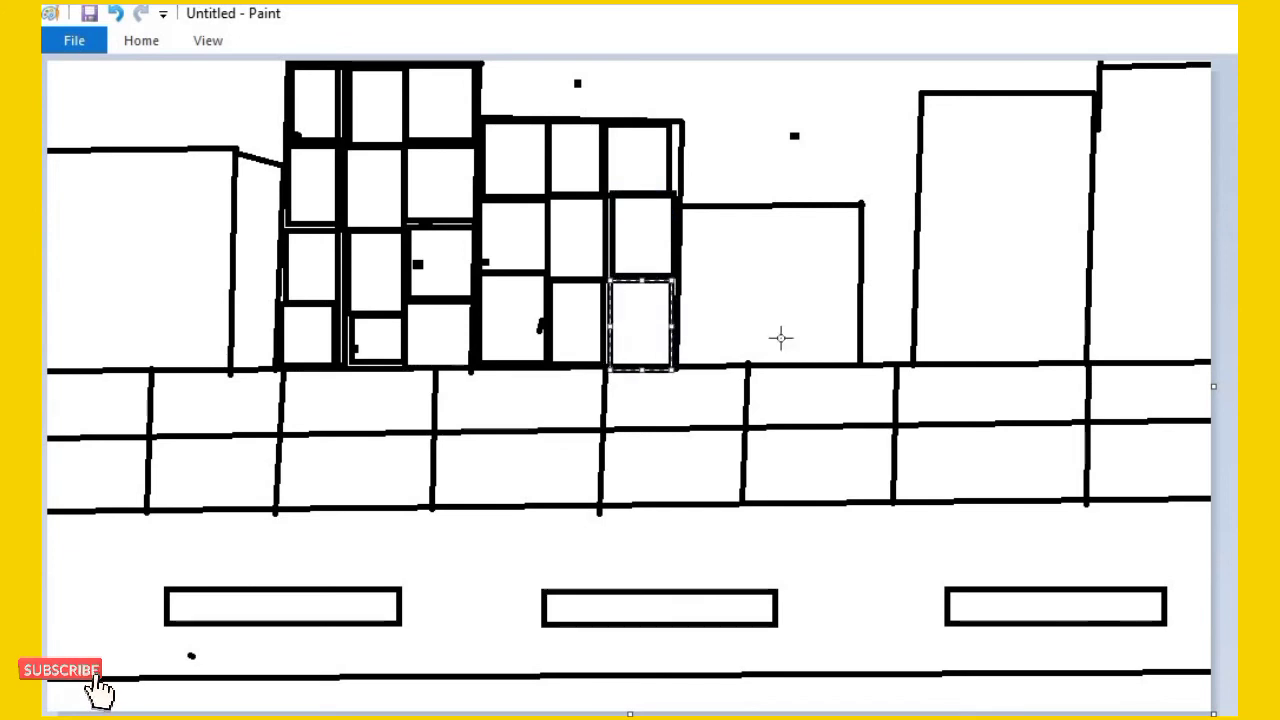
click(1176, 304)
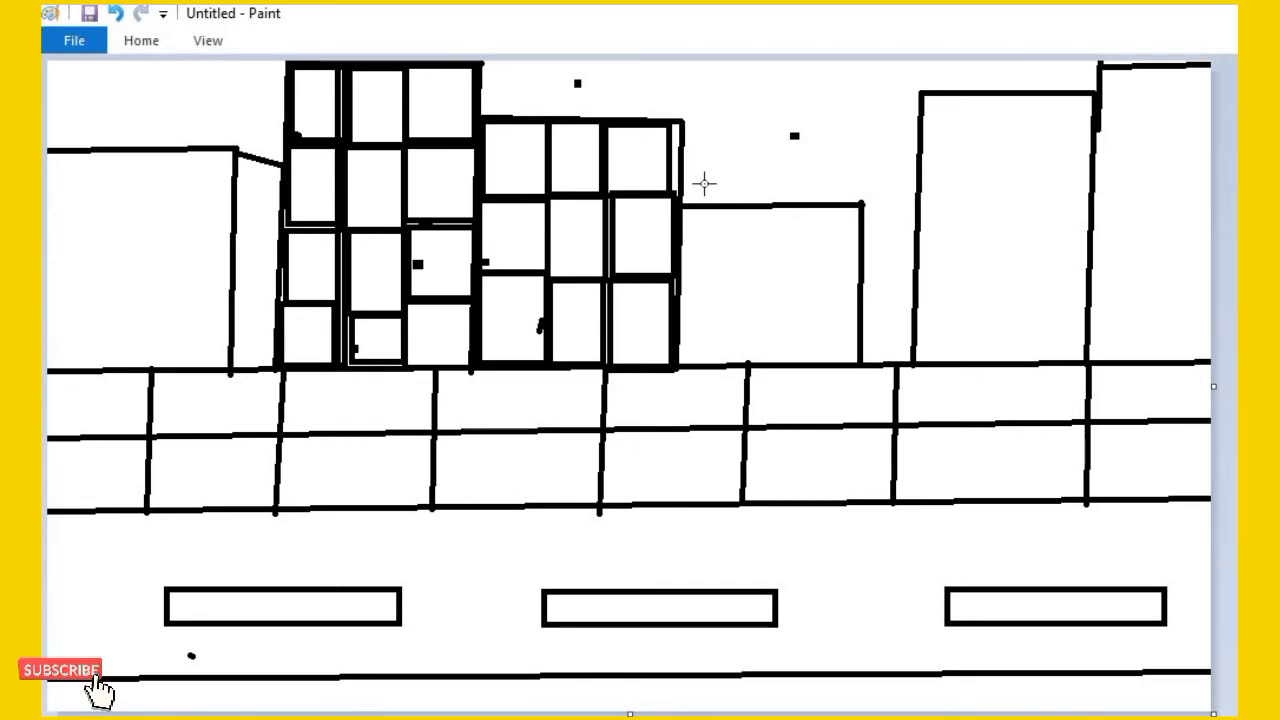
Step: Draw a small door at the base of the lowest building and a square window in its upper left corner
mouse_move(740, 254)
mouse_down()
mouse_move(812, 362)
mouse_move(777, 299)
mouse_move(787, 332)
mouse_up()
click(1056, 274)
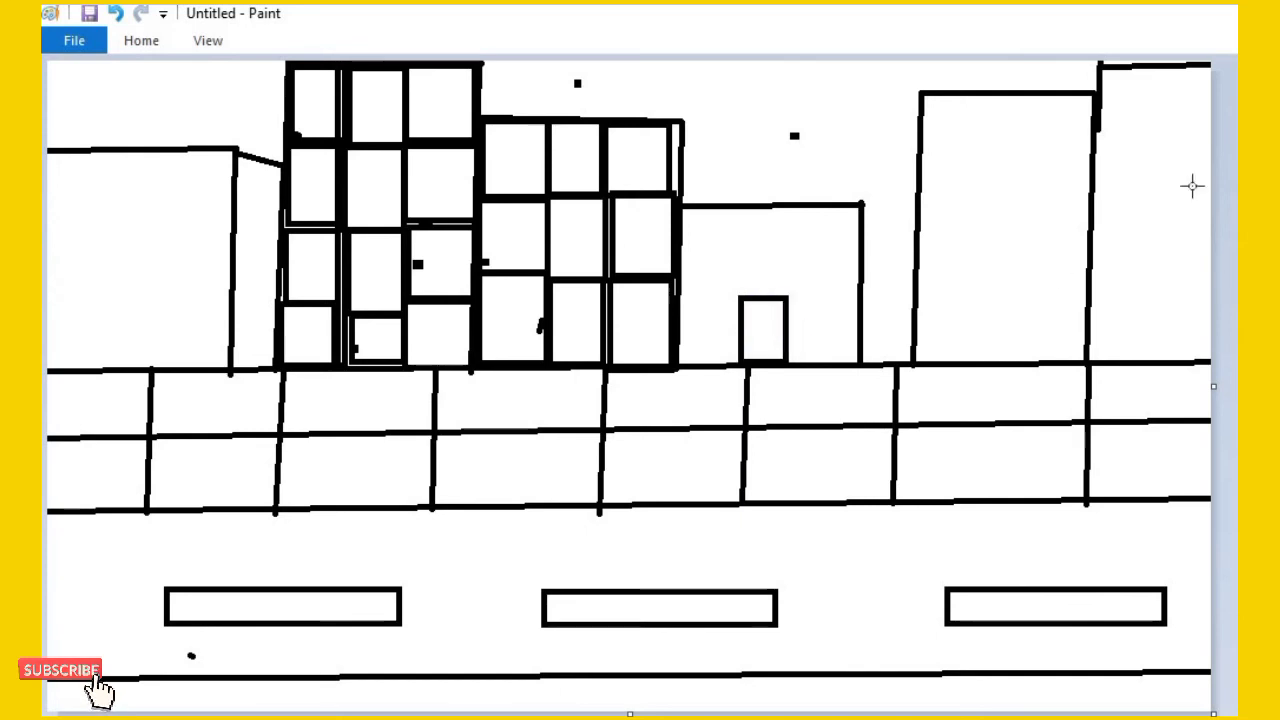
mouse_move(682, 211)
mouse_down()
mouse_move(766, 282)
mouse_move(737, 258)
mouse_up()
click(1138, 195)
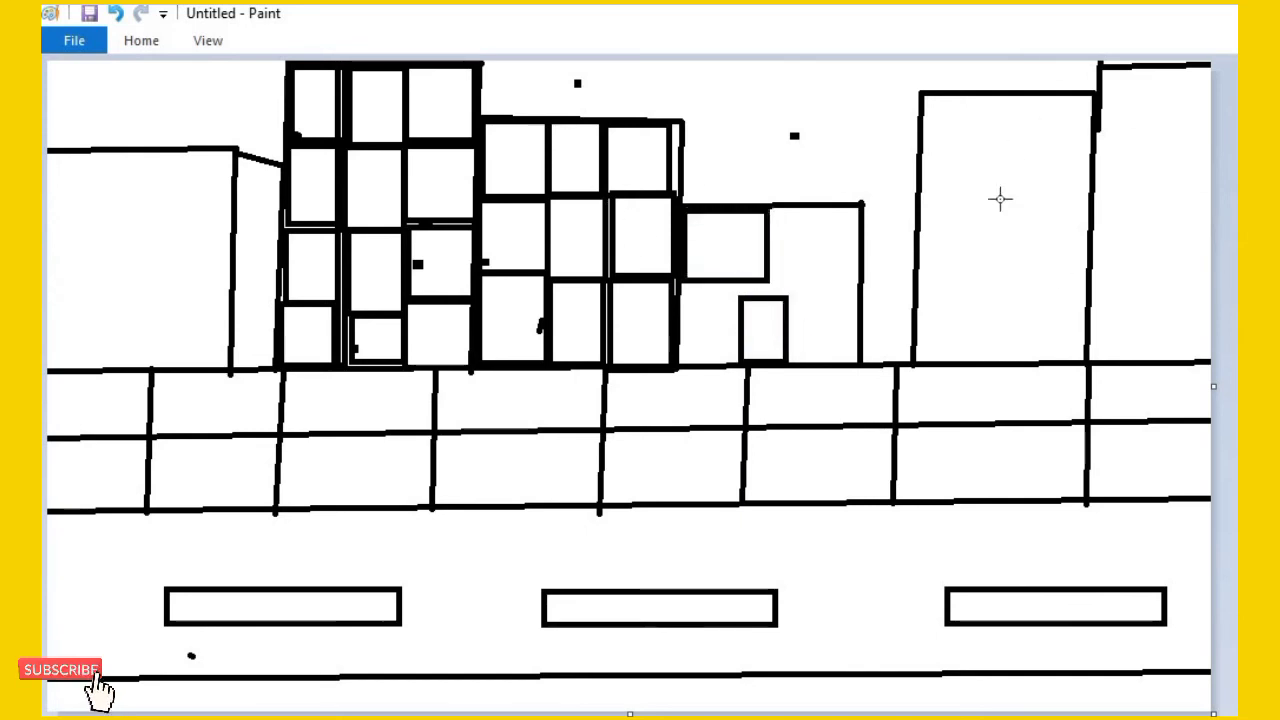
Step: Draw two side-by-side columns of three windows each in the detached tall building
drag(987, 94, 924, 356)
click(1125, 152)
click(1090, 275)
drag(942, 338, 940, 334)
click(1198, 268)
drag(988, 96, 1050, 362)
click(1157, 253)
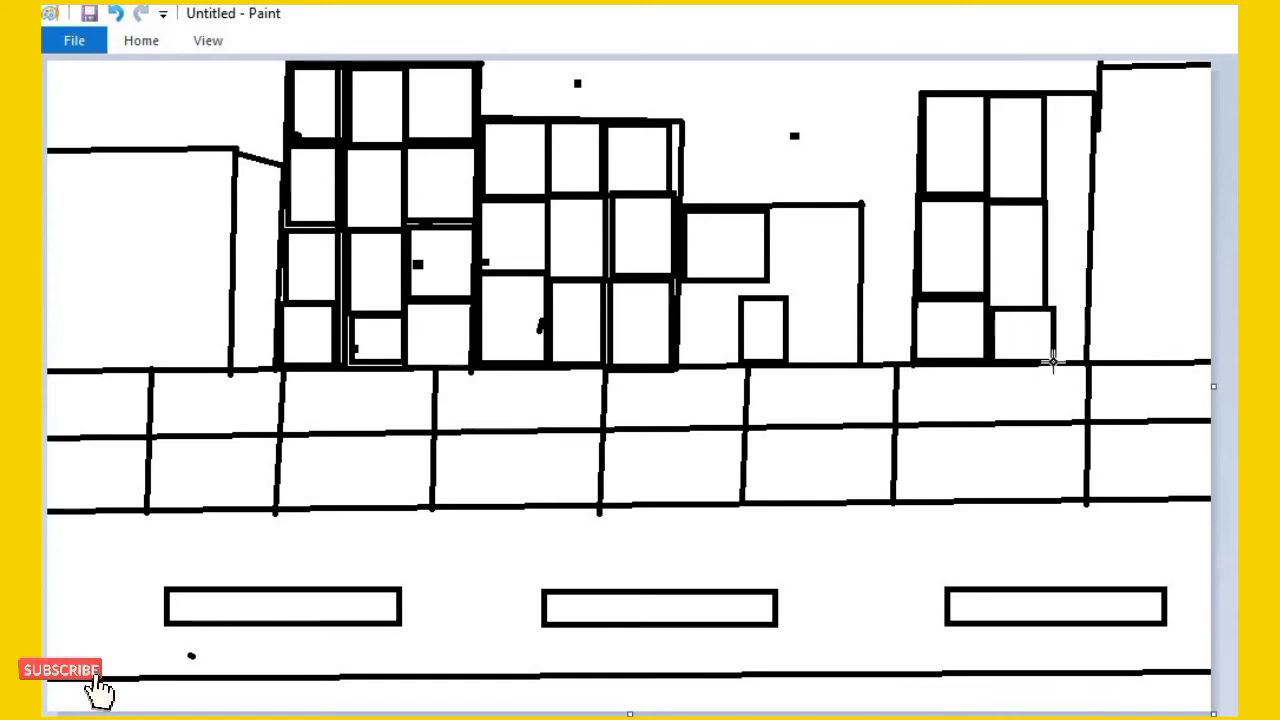
Step: Complete the detached tall building with a third, narrower column of three windows along its right wall
click(1234, 211)
drag(1047, 97, 1088, 310)
click(1150, 215)
click(1065, 319)
drag(1054, 317, 1088, 360)
mouse_move(1055, 314)
mouse_down()
mouse_move(1064, 304)
mouse_move(1048, 304)
mouse_up()
click(1112, 260)
Step: Draw a column of four windows down the left side of the partly visible building at the canvas's right edge
mouse_move(1103, 66)
mouse_down()
mouse_move(1099, 133)
mouse_move(1165, 157)
mouse_move(1105, 212)
mouse_move(1156, 229)
mouse_move(1128, 210)
mouse_up()
click(1193, 157)
click(1166, 234)
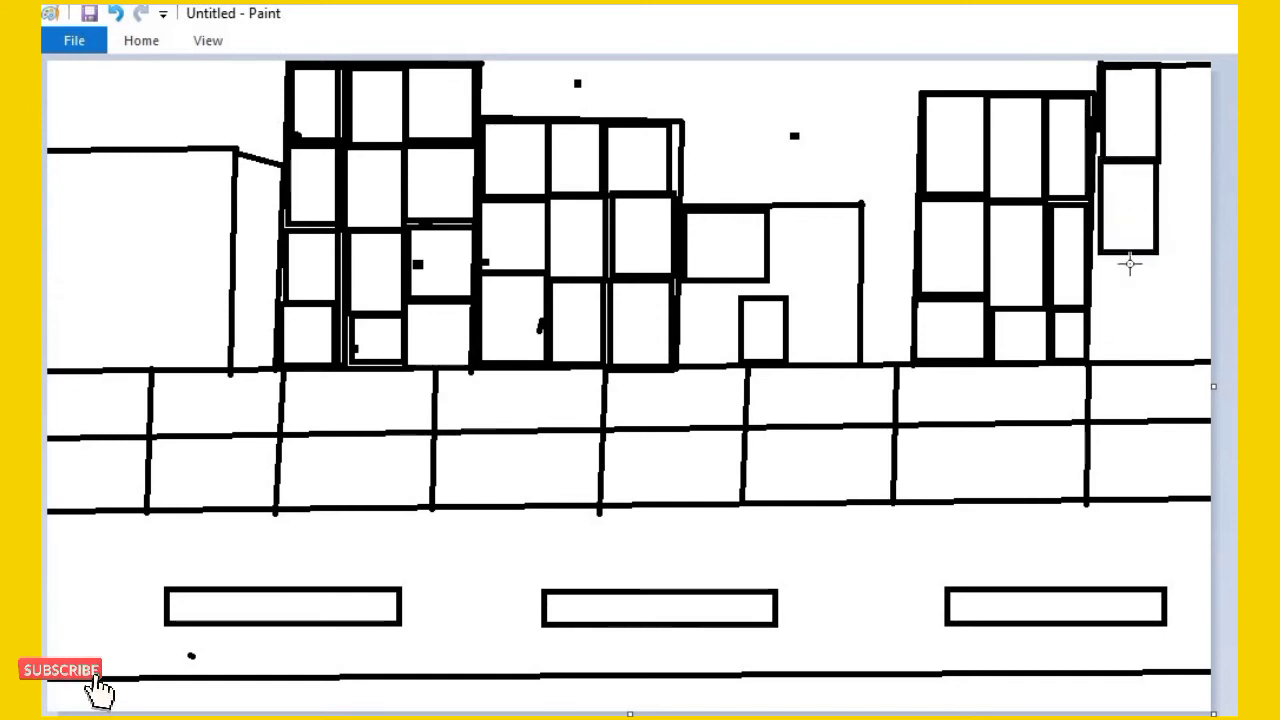
mouse_move(1090, 248)
mouse_down()
mouse_move(1154, 277)
mouse_move(1138, 361)
mouse_move(1091, 365)
mouse_move(1124, 327)
mouse_up()
click(1180, 211)
click(1164, 139)
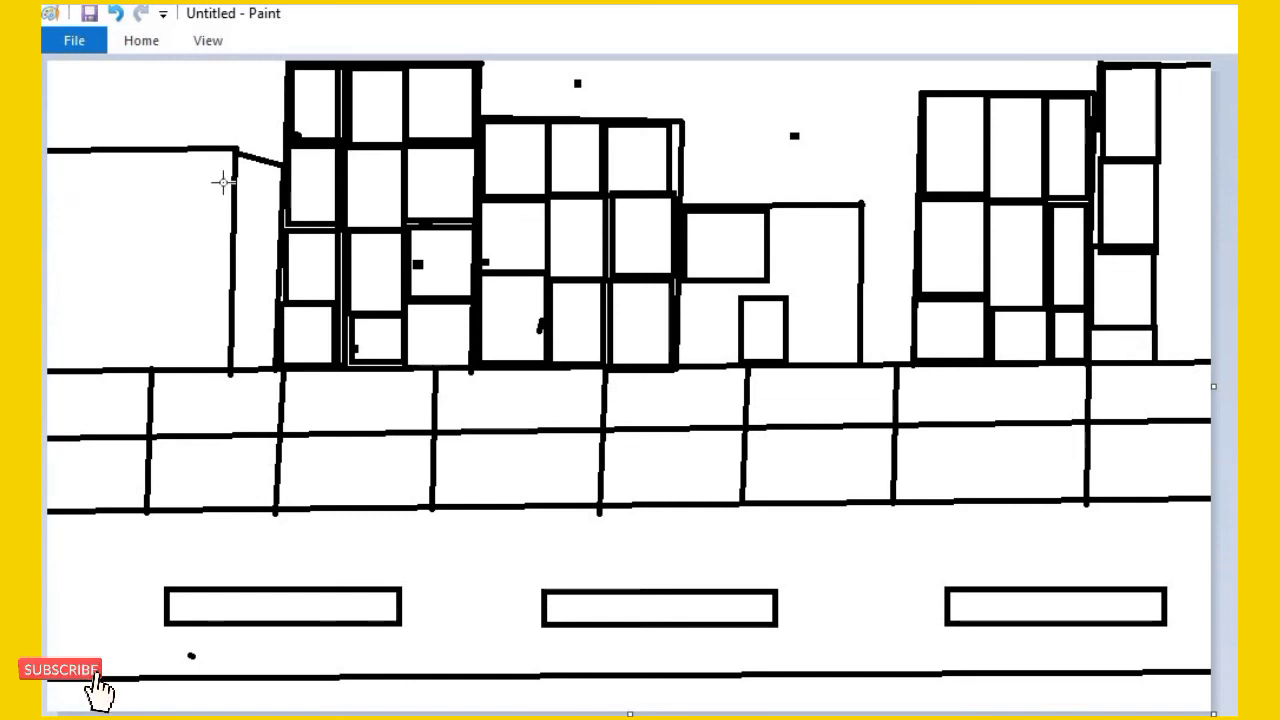
Step: Draw a rectangle over the upper half of the leftmost building's front to divide it horizontally
drag(232, 151, 43, 269)
click(1225, 120)
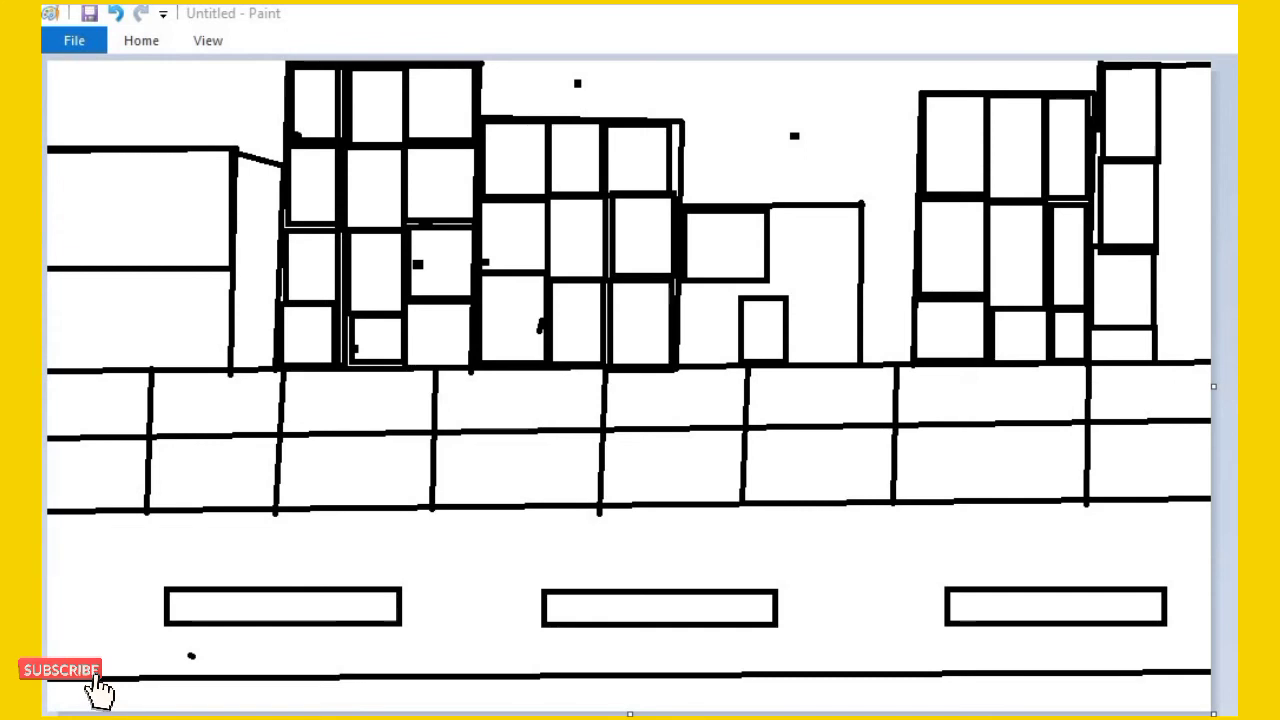
Step: Paint over the white gaps between the tallest building's windows with a black brush
click(155, 42)
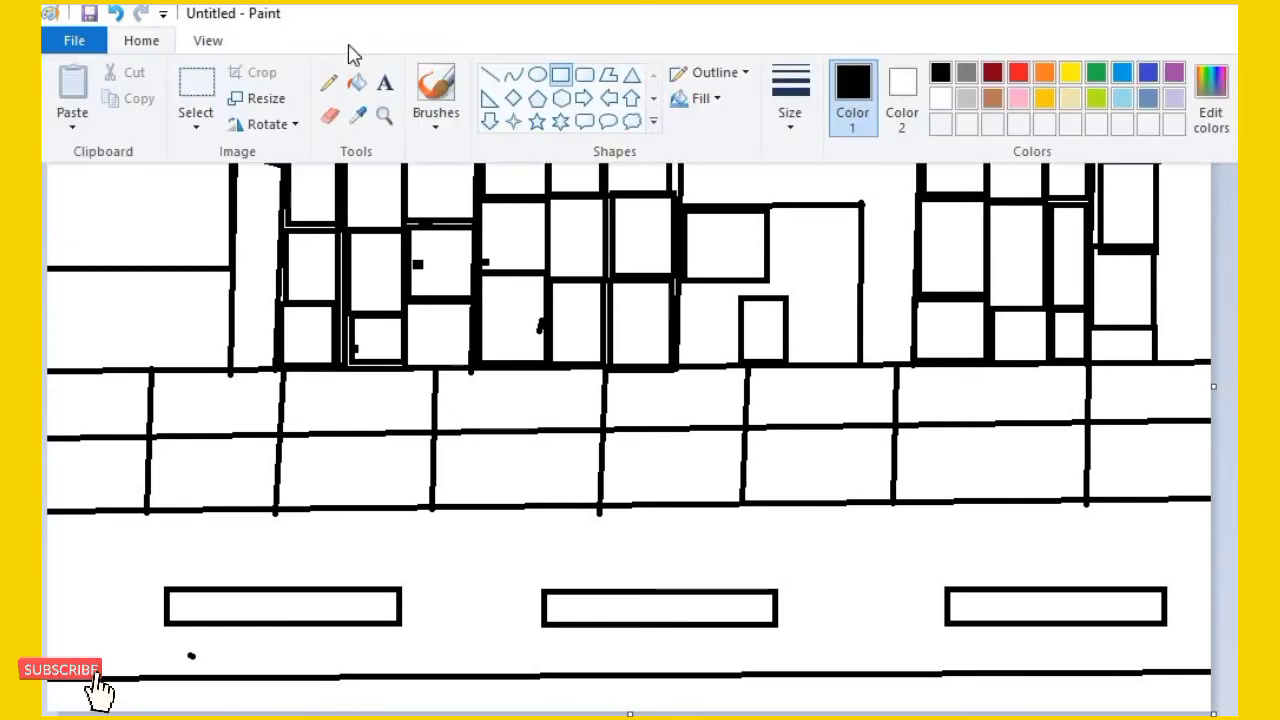
click(333, 82)
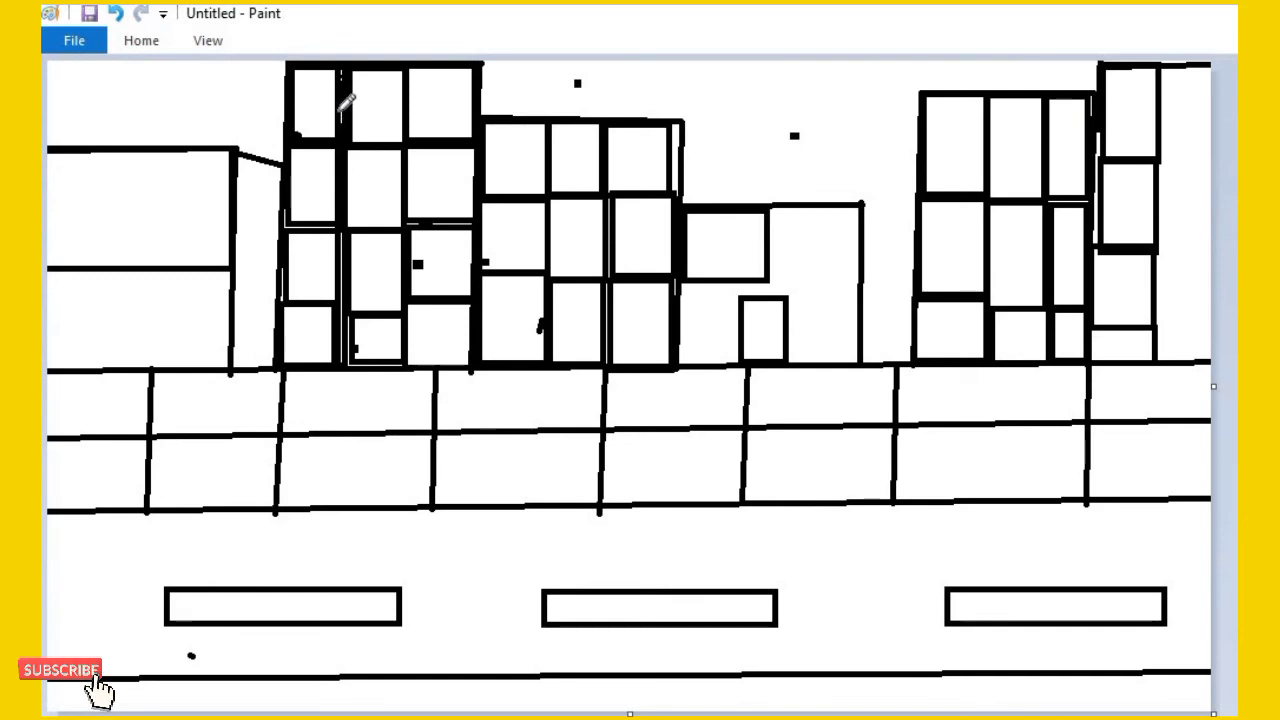
click(155, 43)
click(436, 114)
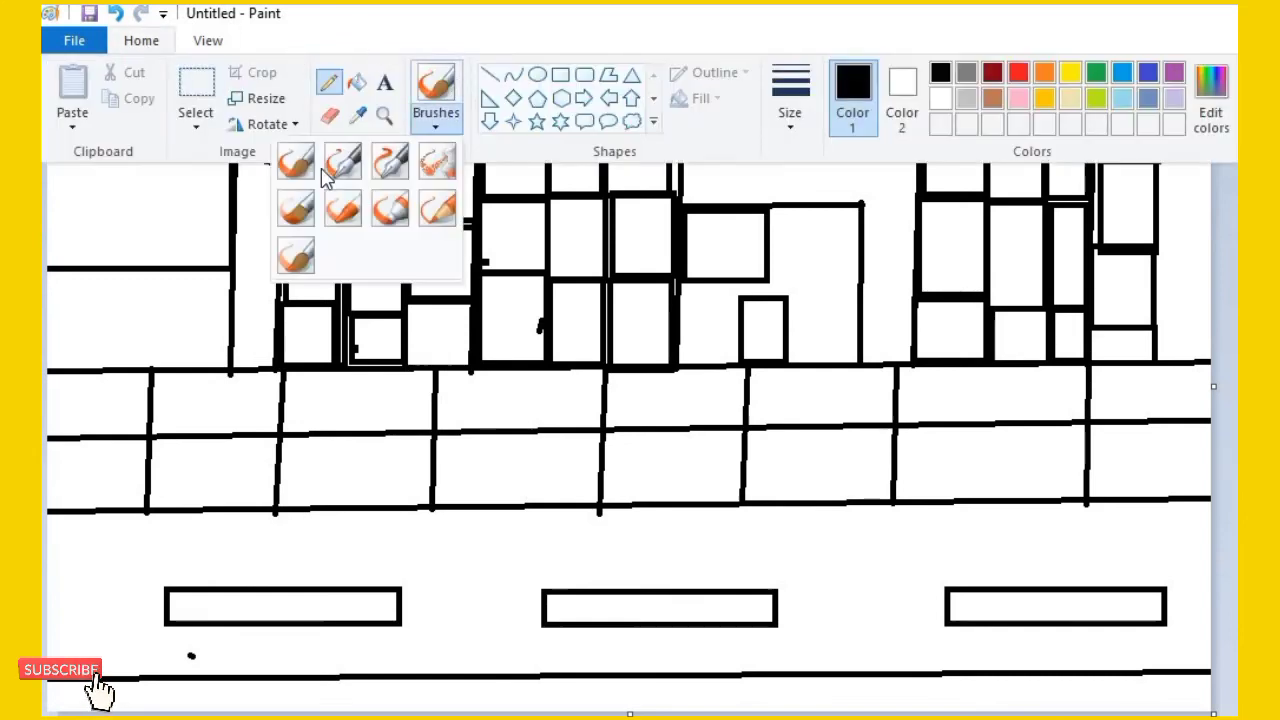
click(298, 160)
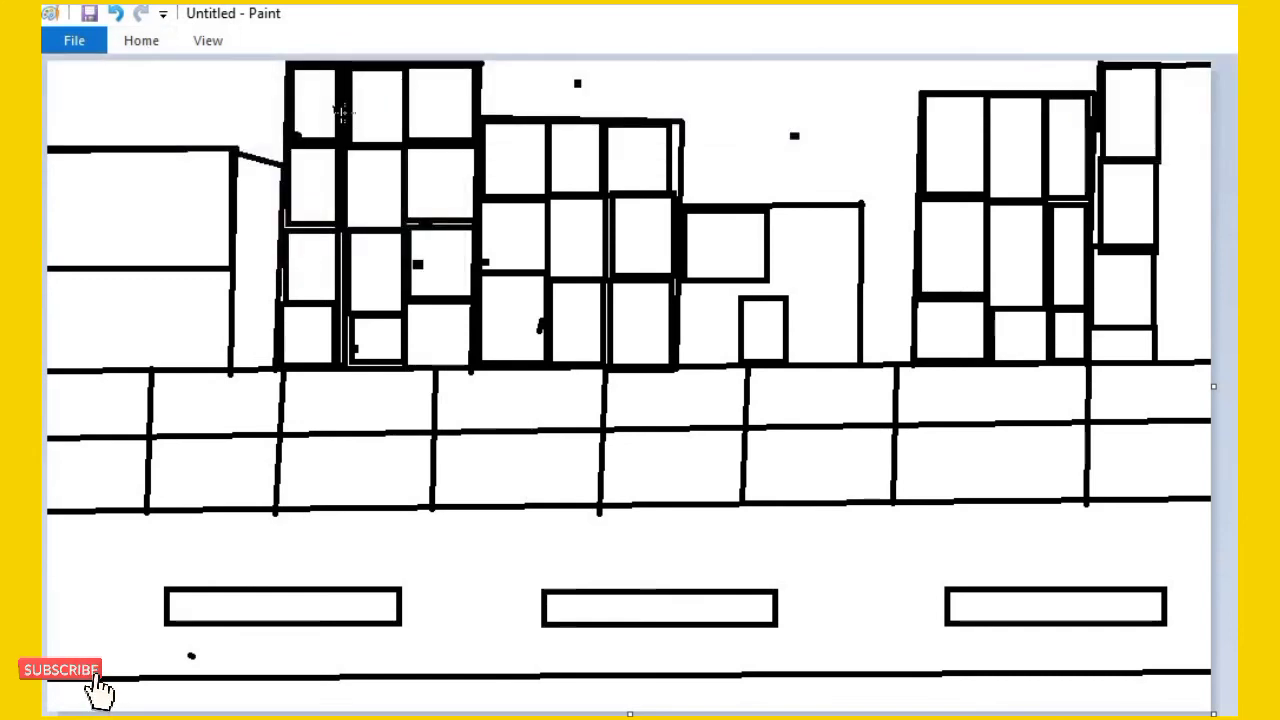
drag(348, 191, 343, 349)
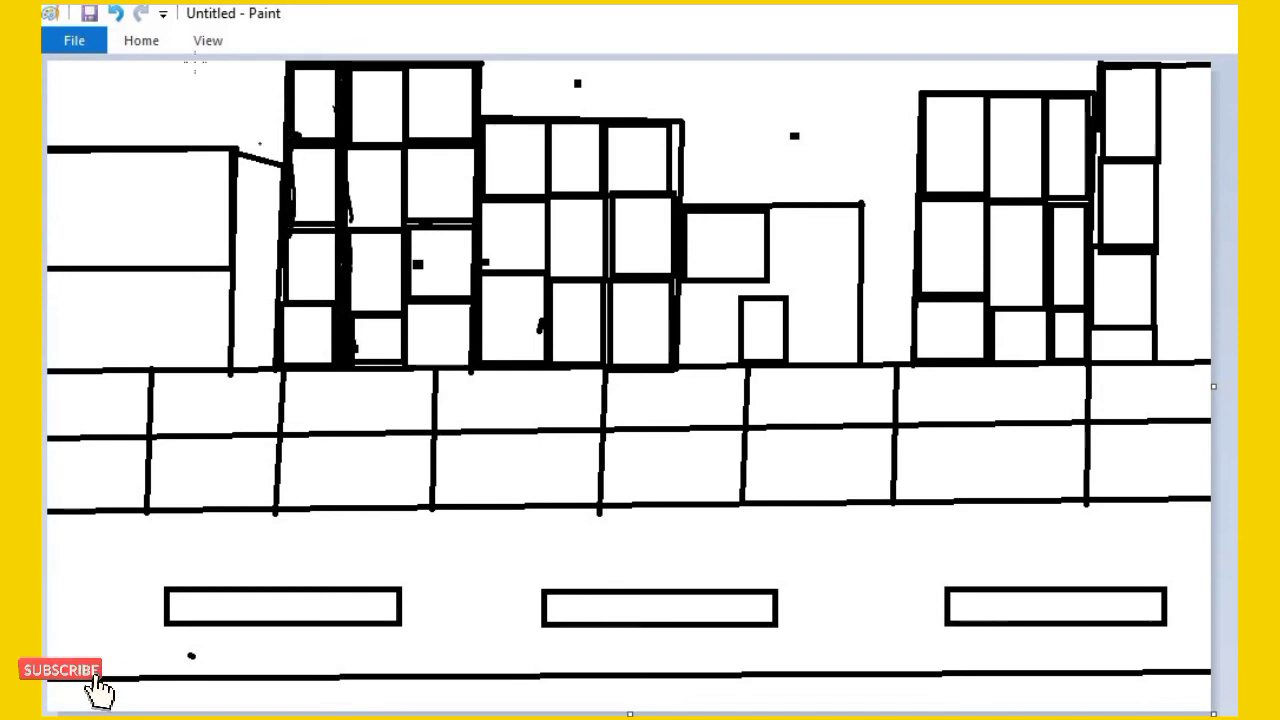
click(162, 43)
click(803, 133)
click(747, 260)
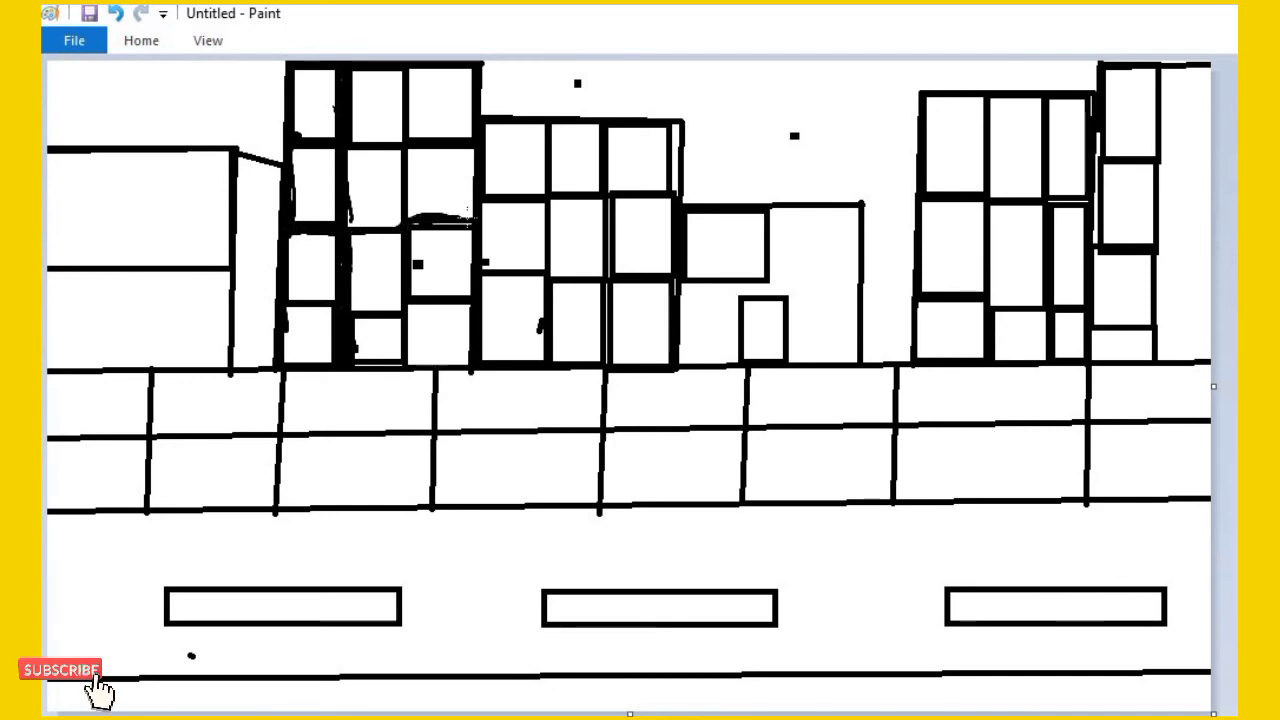
mouse_move(401, 181)
mouse_down()
mouse_move(402, 133)
mouse_move(408, 225)
mouse_move(418, 193)
mouse_move(405, 150)
mouse_move(425, 133)
mouse_move(410, 147)
mouse_move(405, 70)
mouse_move(407, 140)
mouse_move(470, 134)
mouse_up()
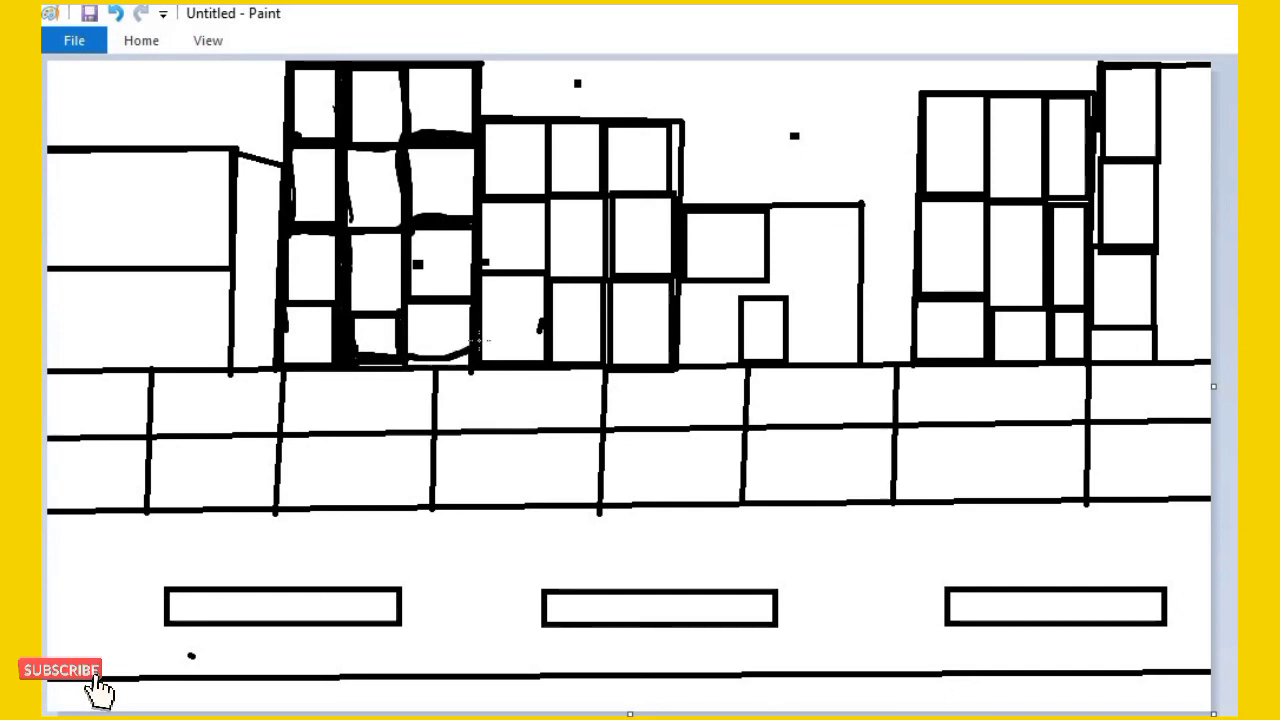
key(ctrl+z)
key(ctrl+z)
key(ctrl+z)
key(ctrl+z)
key(ctrl+z)
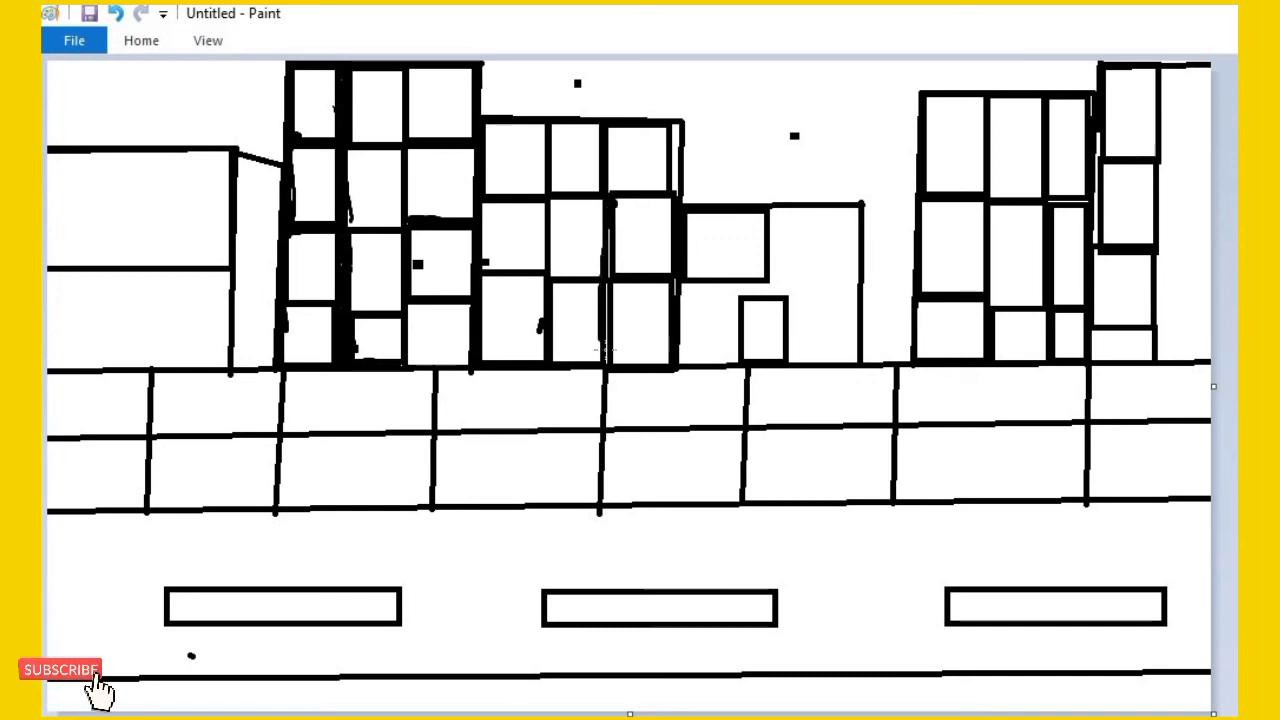
Step: Brush black over the gaps beside the rightmost window column of the middle building, including the strip along its upper right wall
drag(611, 293, 612, 221)
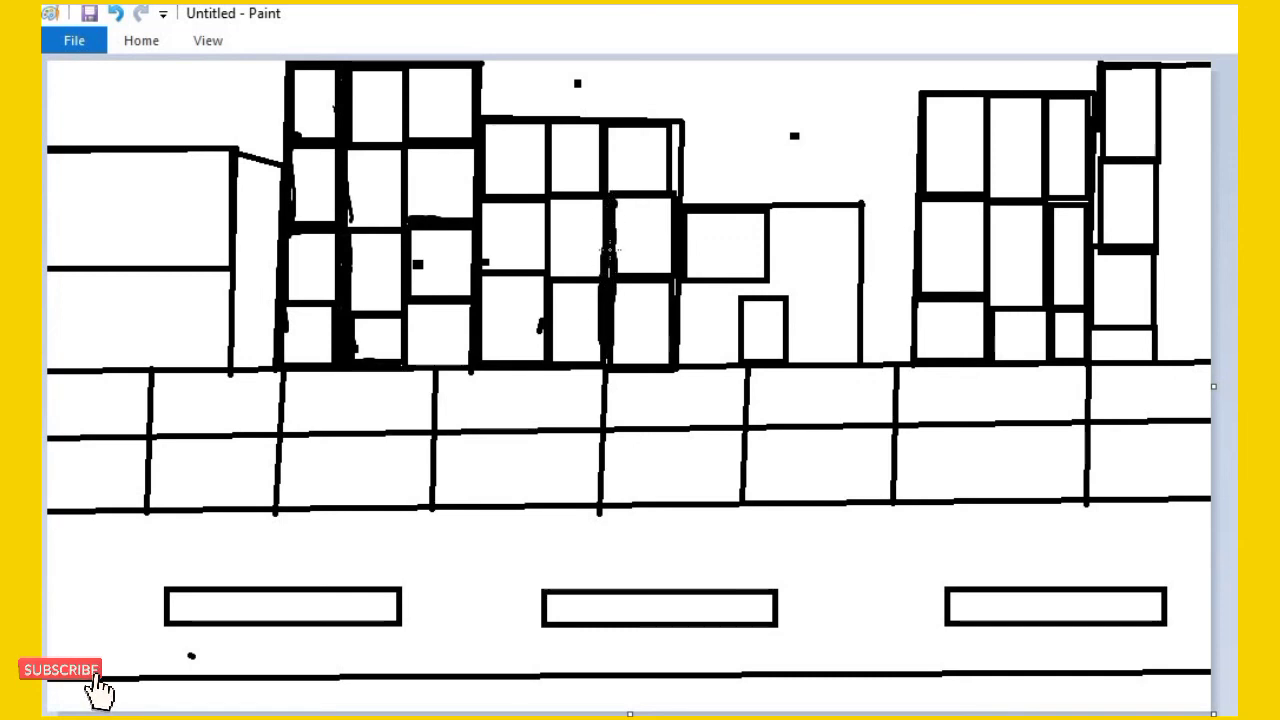
mouse_move(609, 175)
mouse_down()
mouse_move(606, 138)
mouse_move(680, 141)
mouse_up()
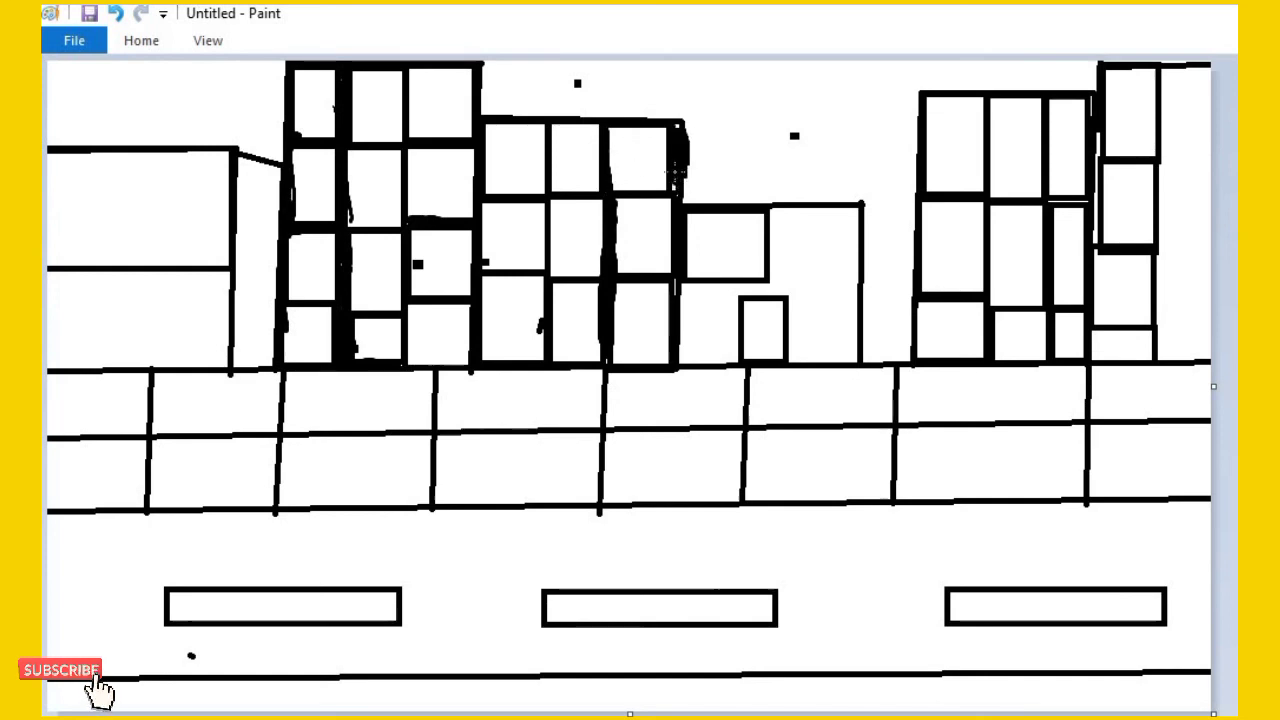
key(ctrl+z)
drag(676, 158, 675, 125)
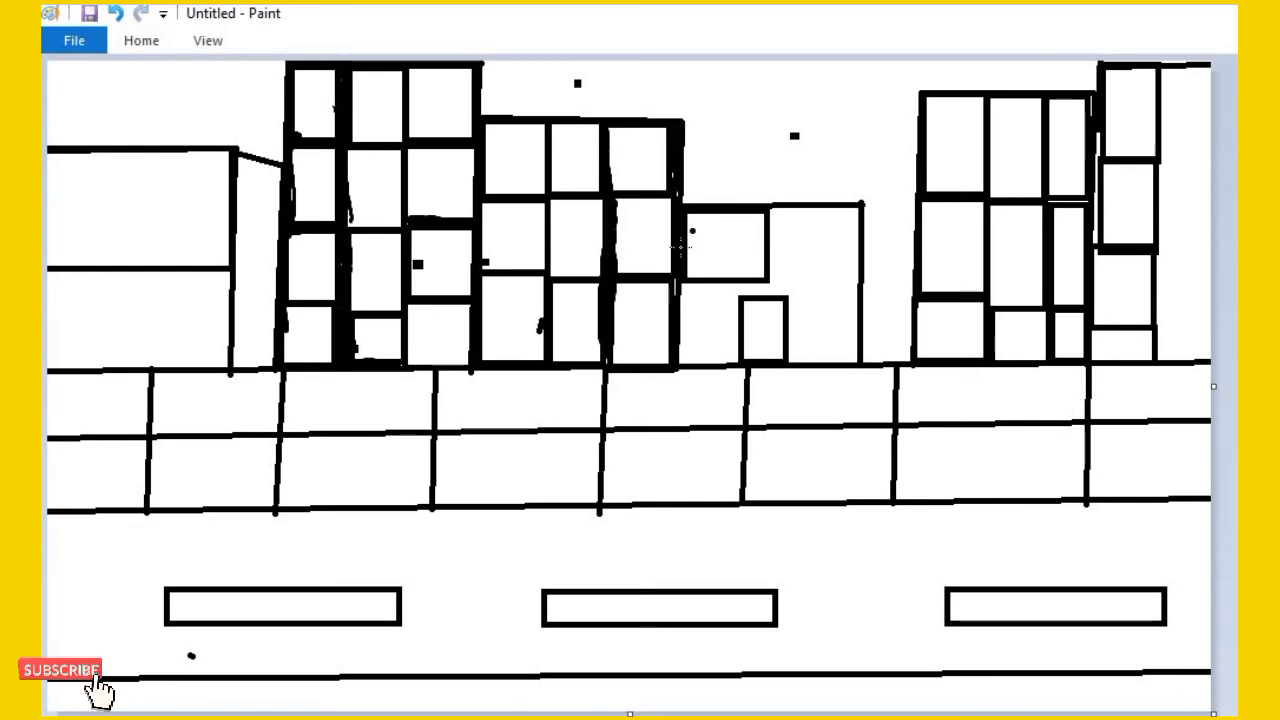
Step: Brush black over the gap between the detached tall building and the partly visible building at the canvas's right edge
mouse_move(1098, 125)
mouse_down()
mouse_move(1096, 245)
mouse_move(1101, 214)
mouse_up()
key(ctrl+z)
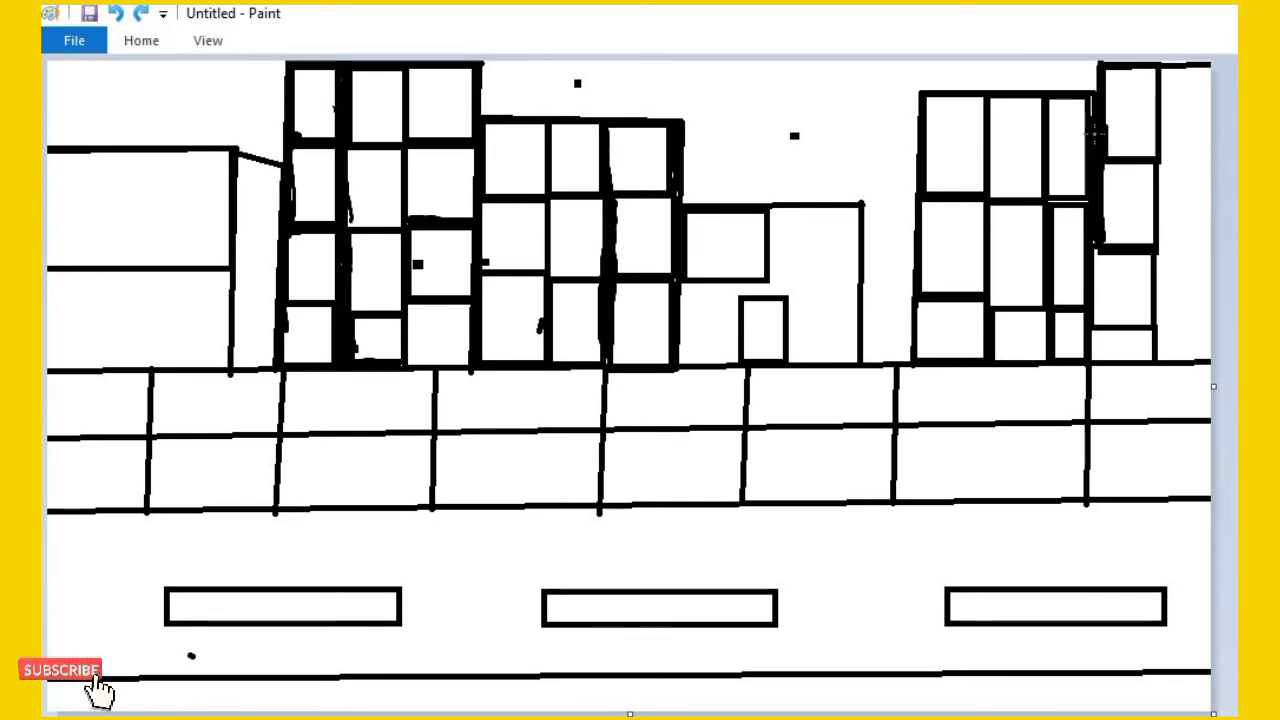
drag(1092, 103, 1092, 115)
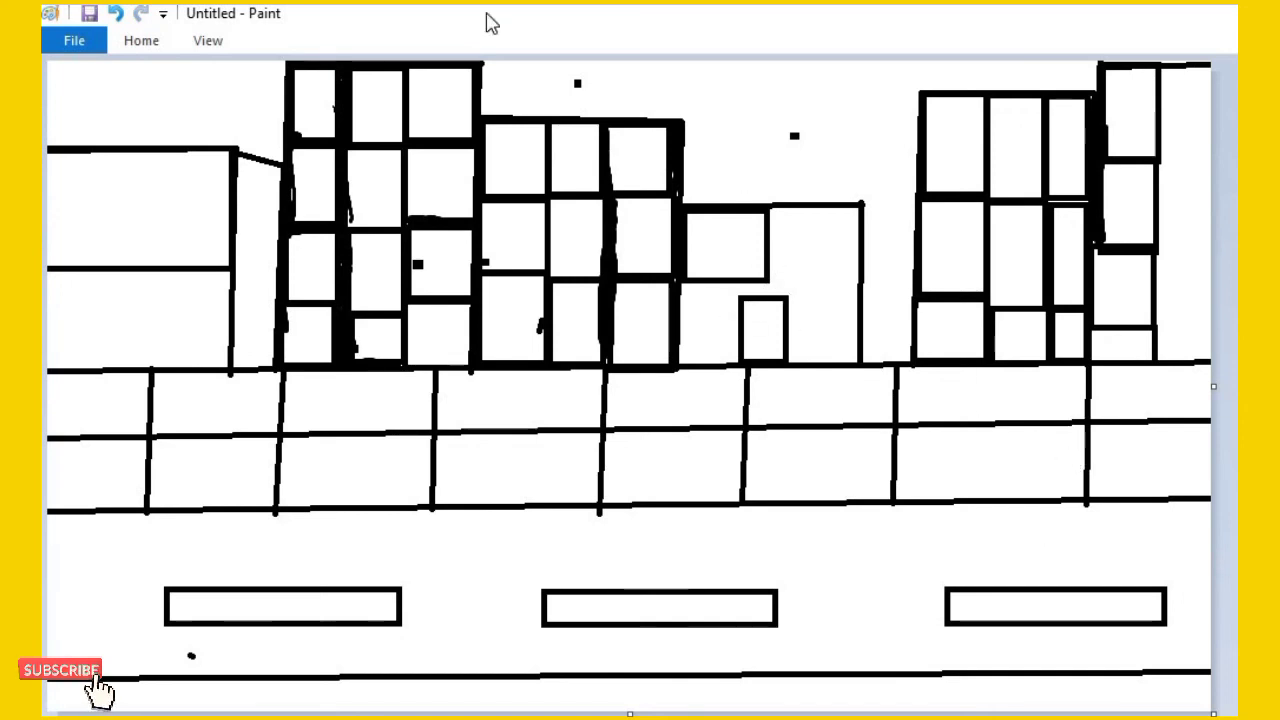
Step: Draw a rectangular window against the right side of the leftmost building's upper section
click(141, 44)
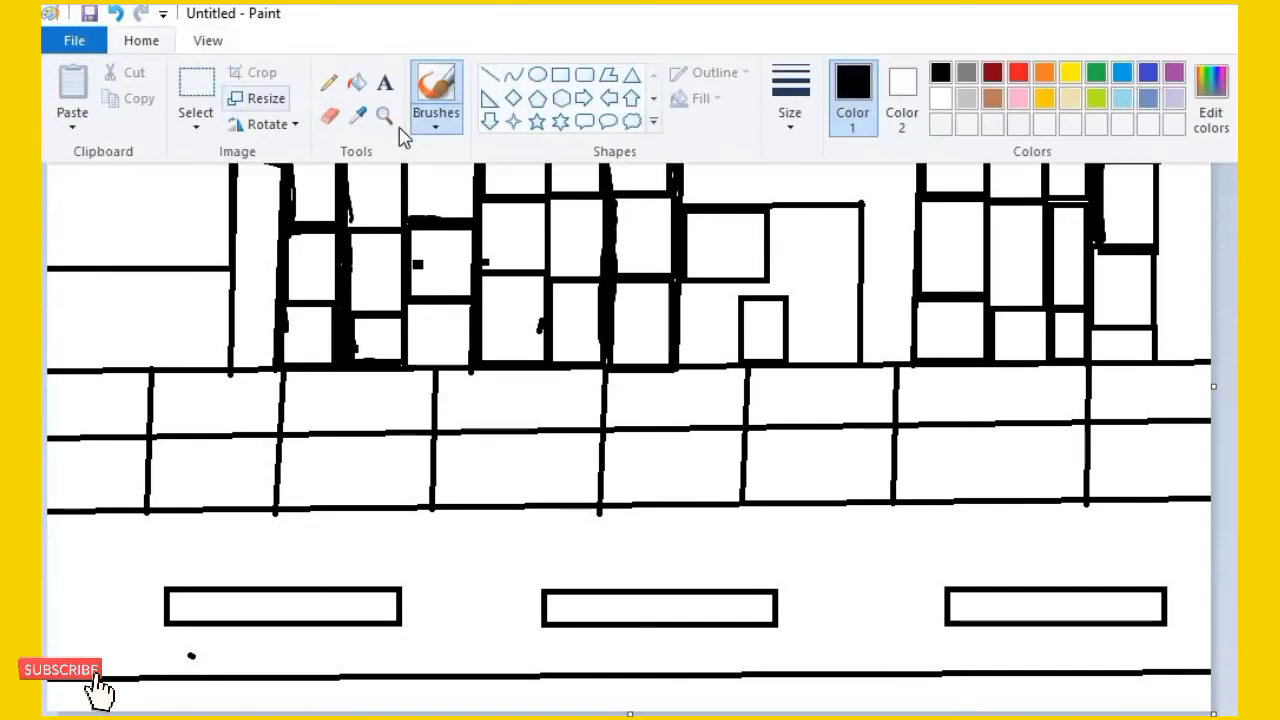
click(560, 75)
drag(156, 177, 230, 265)
click(1234, 490)
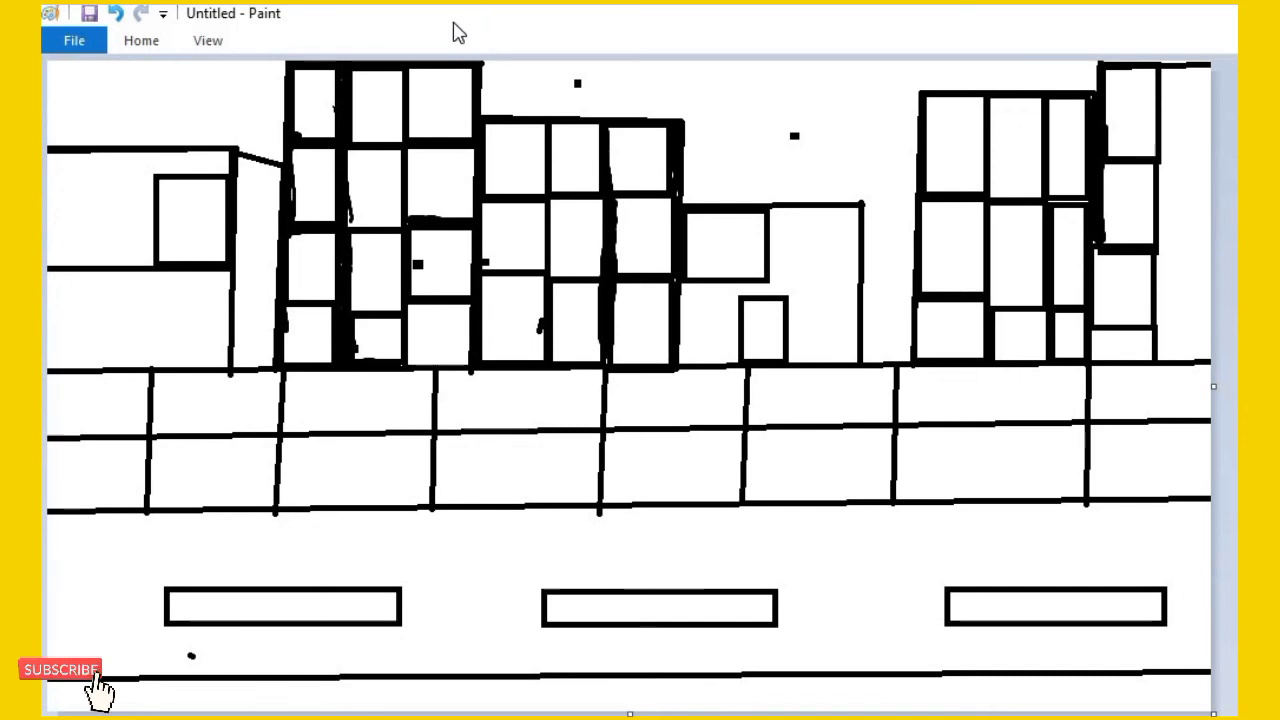
Step: Set the colour to yellow, try brushing it into the detached tall building's top middle window, and undo the strokes
click(139, 44)
click(432, 118)
click(347, 162)
click(158, 41)
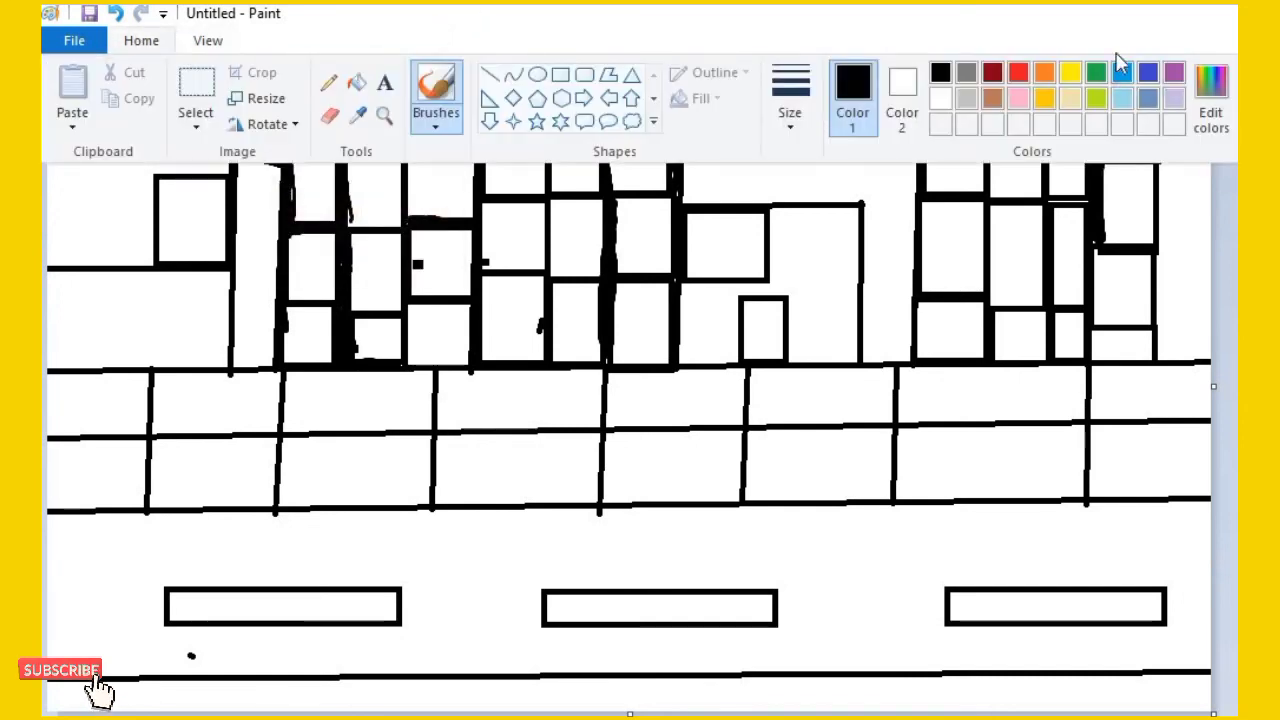
click(1072, 72)
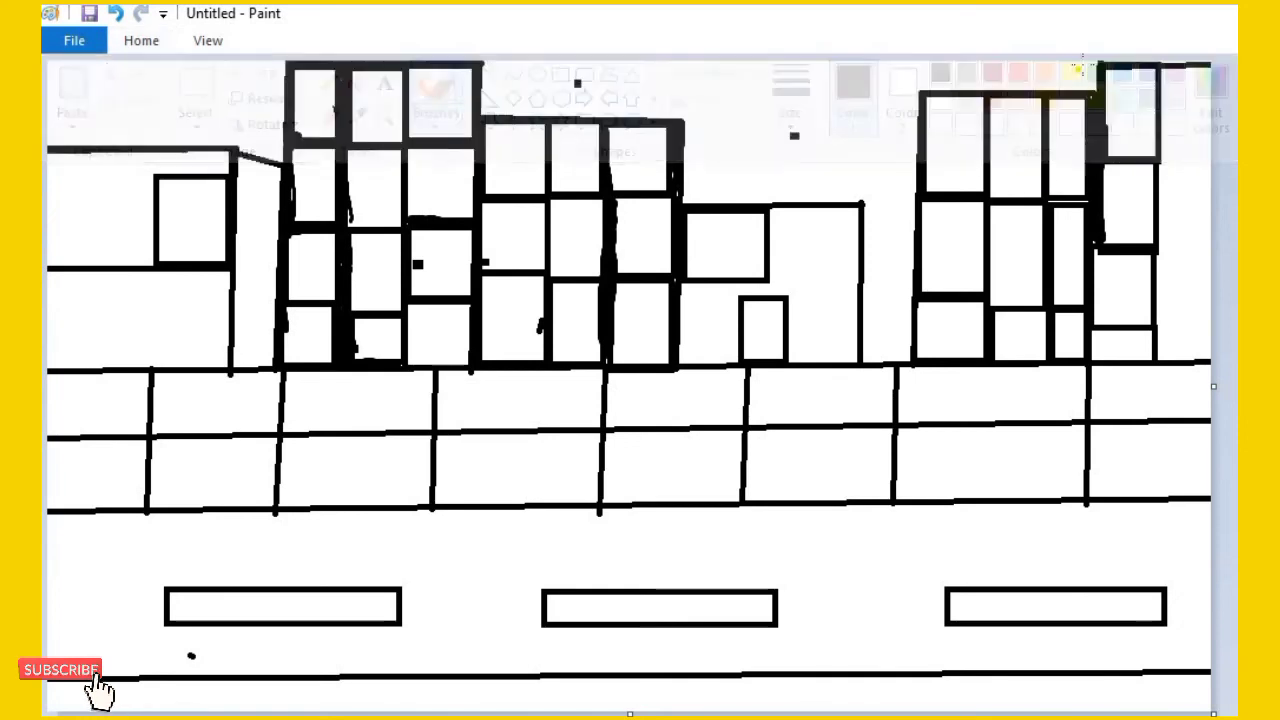
drag(1011, 167, 1016, 143)
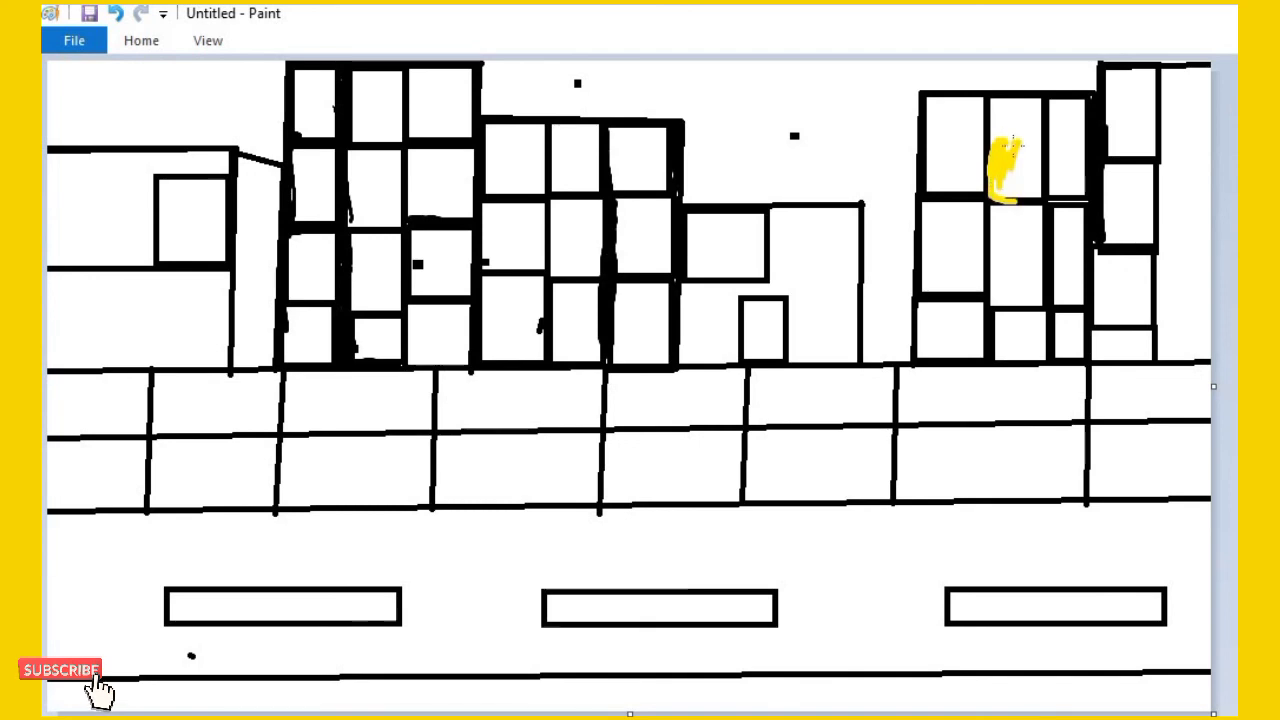
key(ctrl+z)
key(ctrl+z)
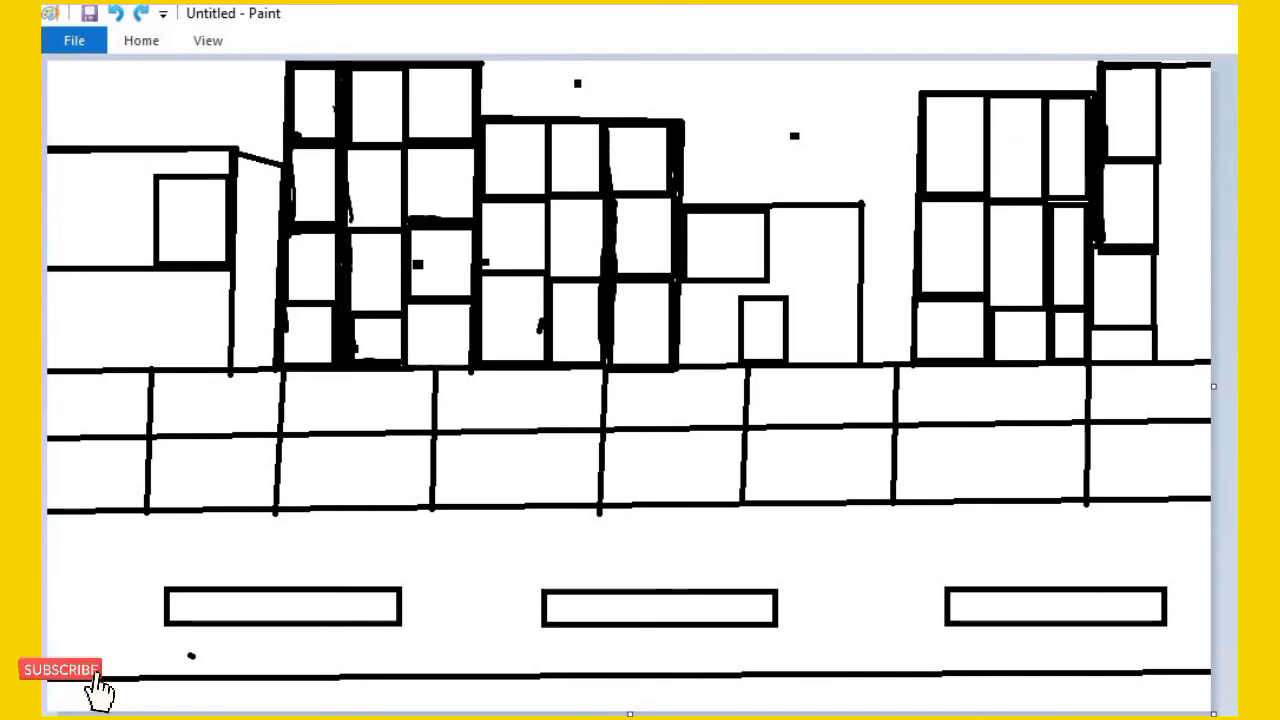
Step: Fill all nine windows of the detached tall building with yellow
click(152, 44)
click(360, 82)
click(1019, 138)
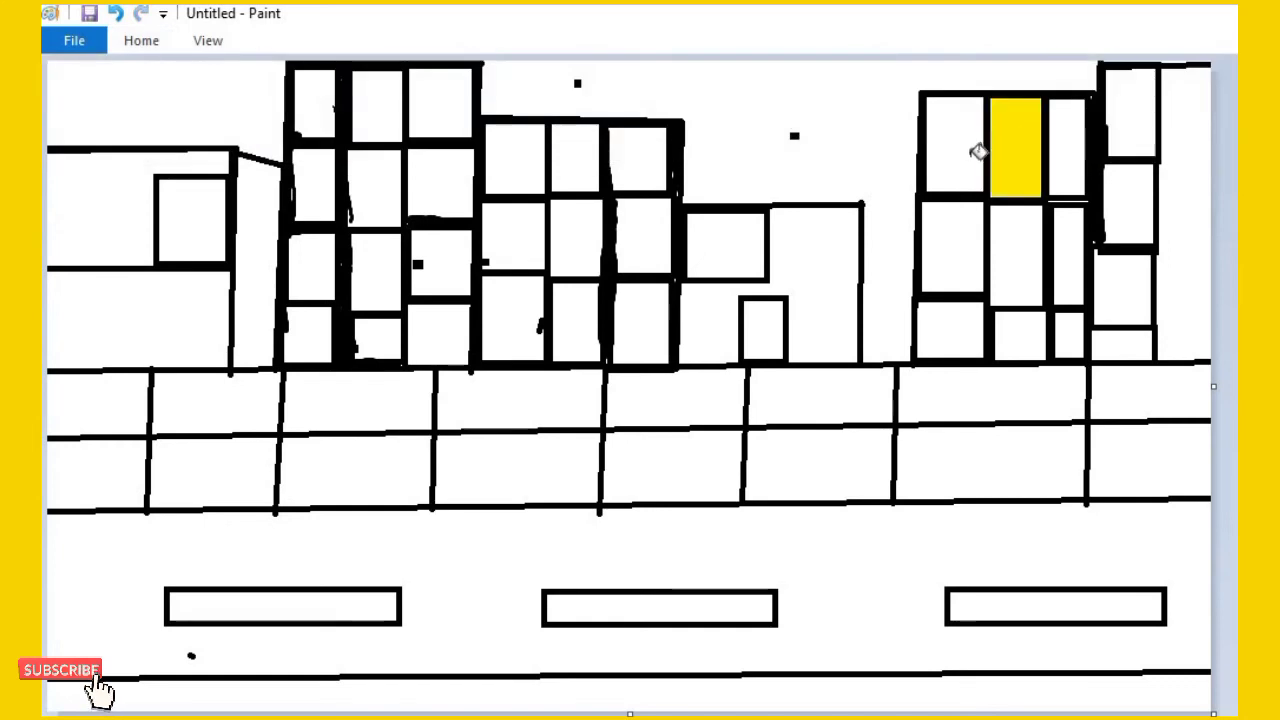
click(977, 149)
click(1068, 143)
click(949, 234)
click(1018, 255)
click(1070, 250)
click(950, 330)
click(1020, 332)
click(1068, 334)
click(1134, 135)
click(1117, 222)
click(1116, 300)
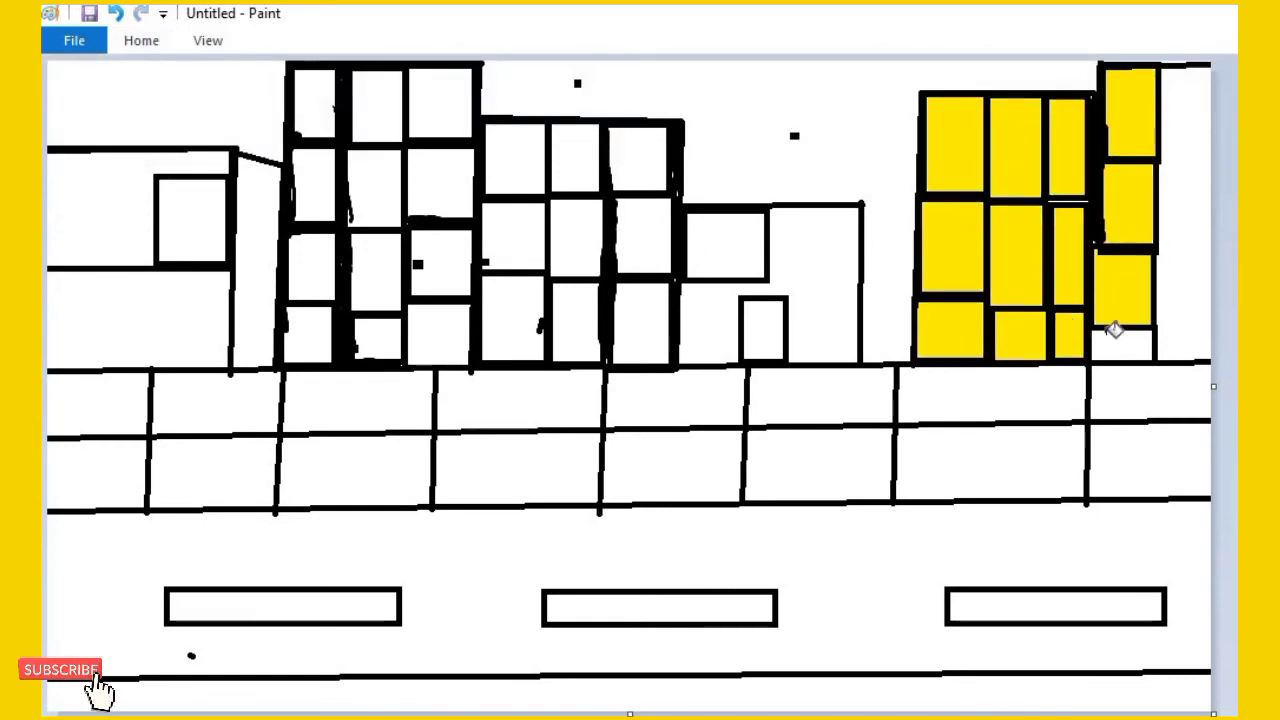
key(ctrl+z)
key(ctrl+z)
key(ctrl+z)
Step: Fill the four windows of the building at the canvas's right edge and the lowest building's door and window with yellow
click(1135, 125)
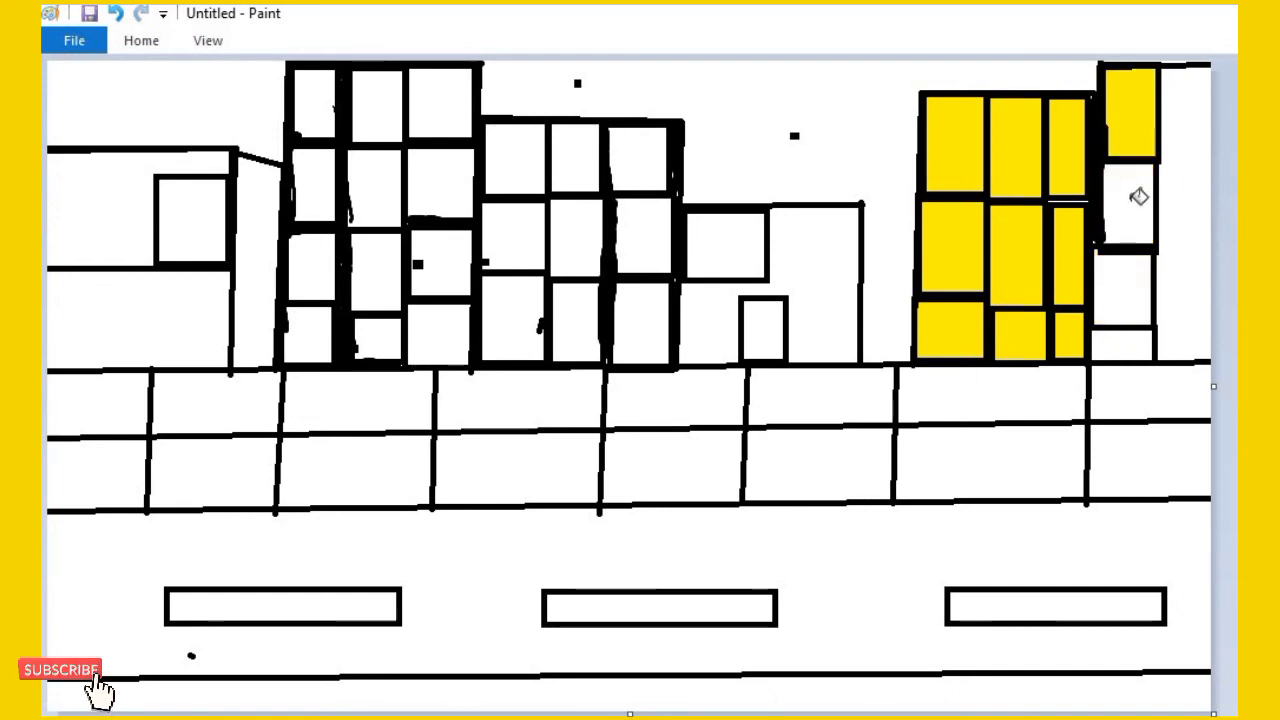
click(1130, 200)
click(1125, 285)
click(1116, 345)
click(765, 328)
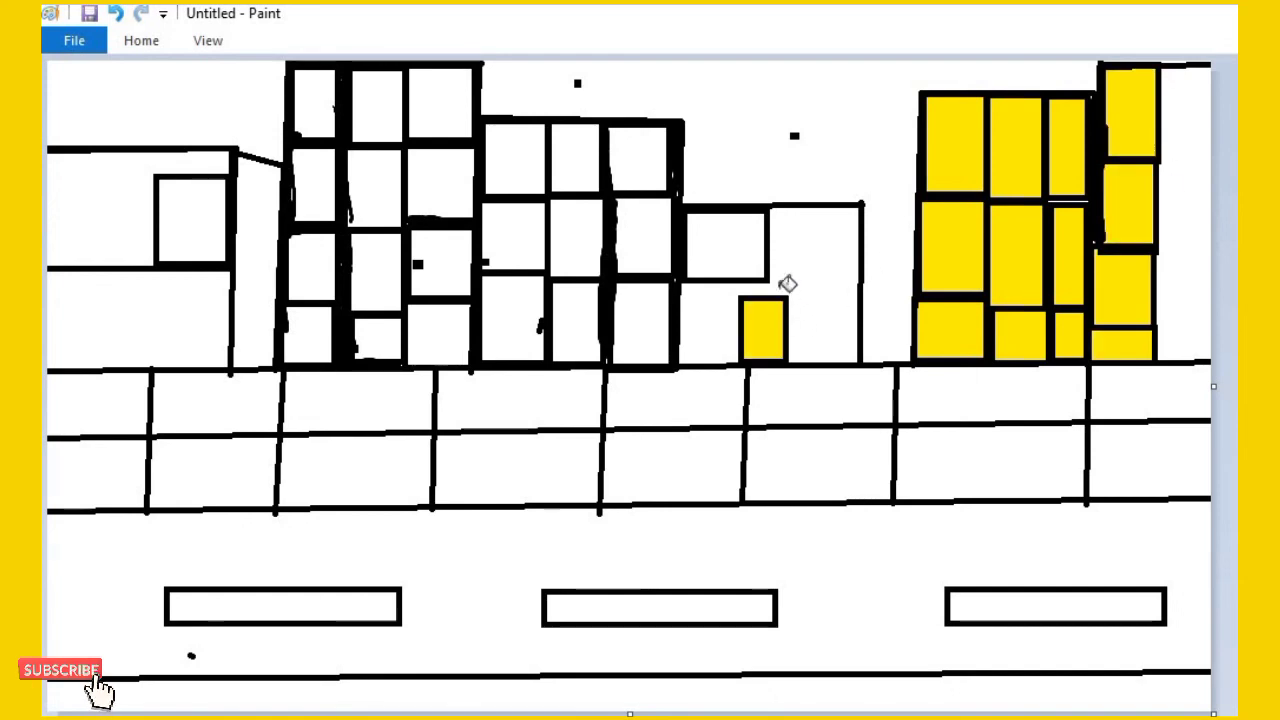
click(745, 242)
Step: Fill the nine windows of the middle building beside the lowest one with yellow
click(645, 234)
click(640, 158)
click(575, 158)
click(531, 160)
click(513, 237)
click(578, 245)
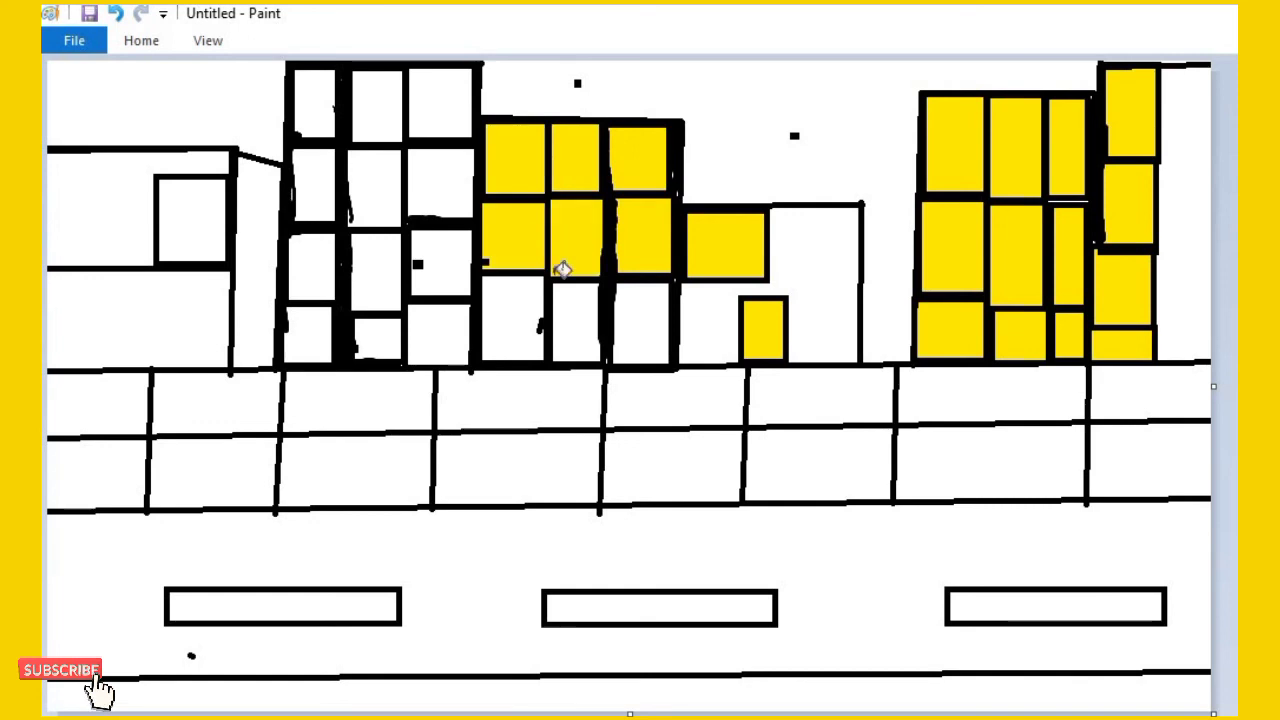
click(513, 318)
click(583, 305)
click(643, 307)
Step: Fill the tallest building's twelve windows and the leftmost building's single window with yellow
click(441, 262)
click(440, 335)
click(440, 100)
click(440, 183)
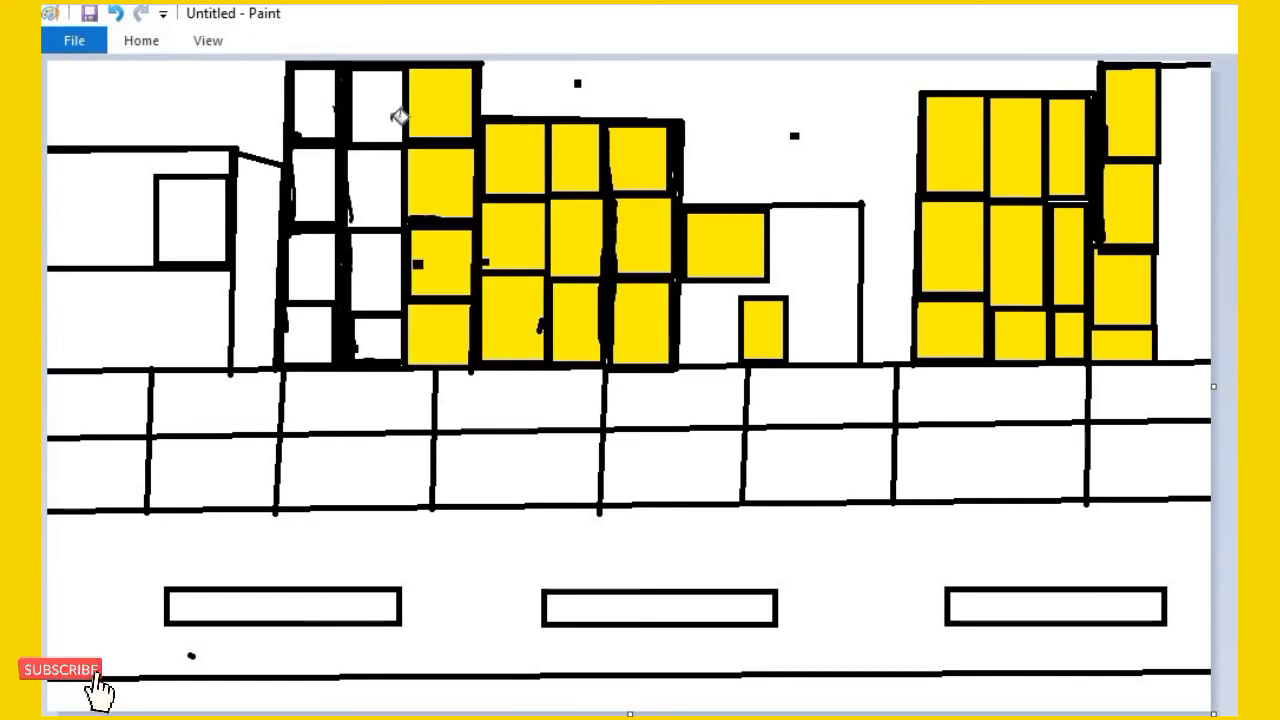
click(378, 105)
click(378, 187)
click(378, 270)
click(378, 335)
click(310, 333)
click(325, 258)
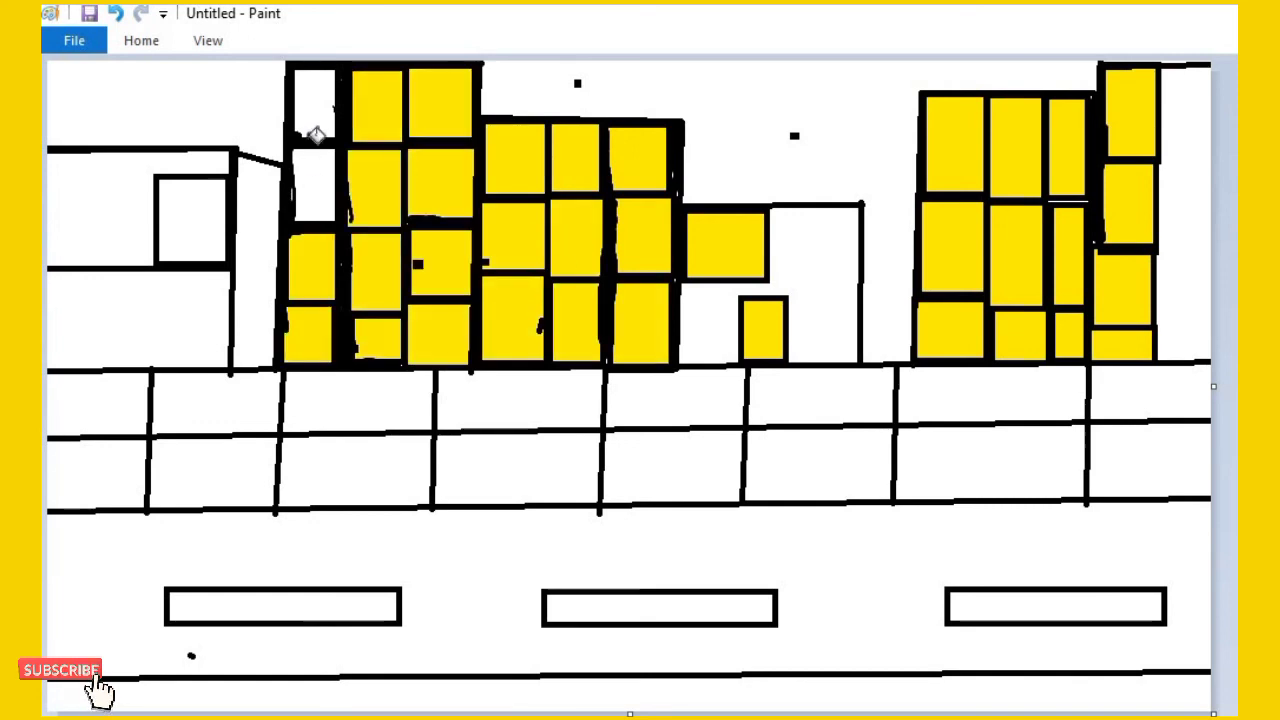
click(322, 183)
click(322, 105)
click(203, 233)
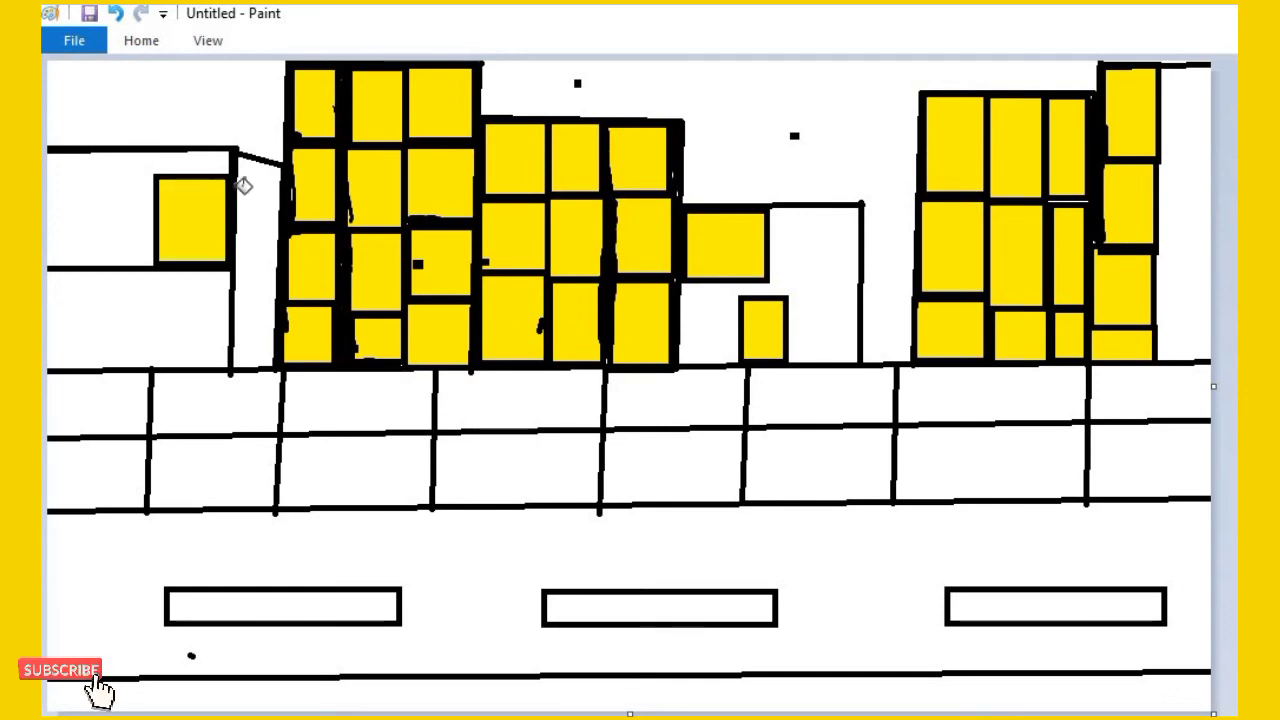
Step: Fill the lowest building's wall with light gray
click(145, 42)
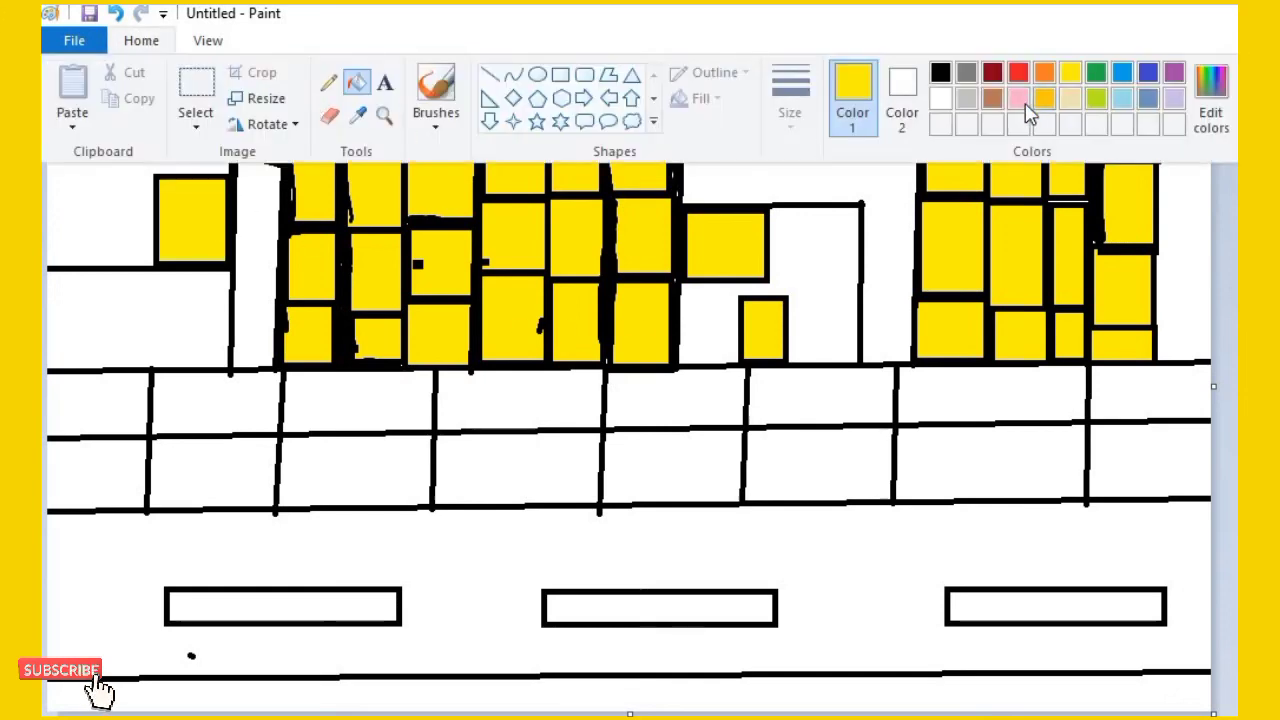
click(969, 101)
click(835, 245)
click(688, 250)
key(ctrl+z)
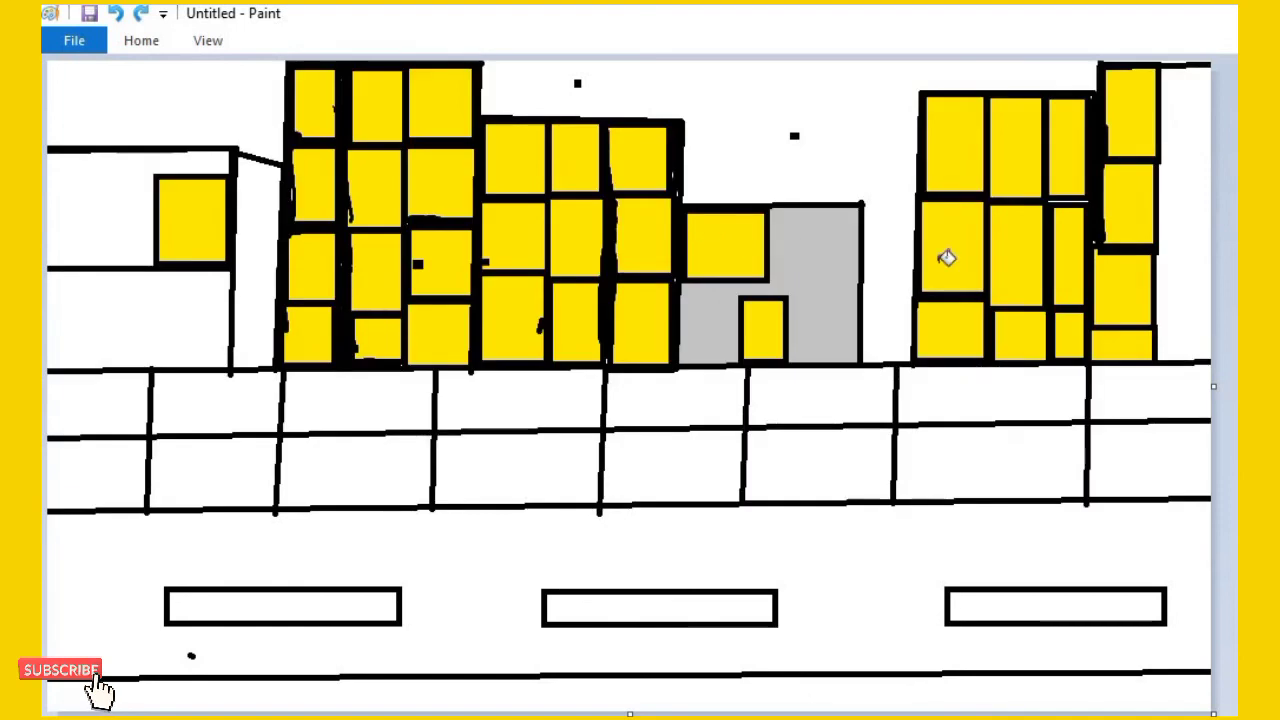
Step: Fill the wall of the building at the canvas's right edge with orange
click(143, 41)
click(1038, 80)
click(1188, 190)
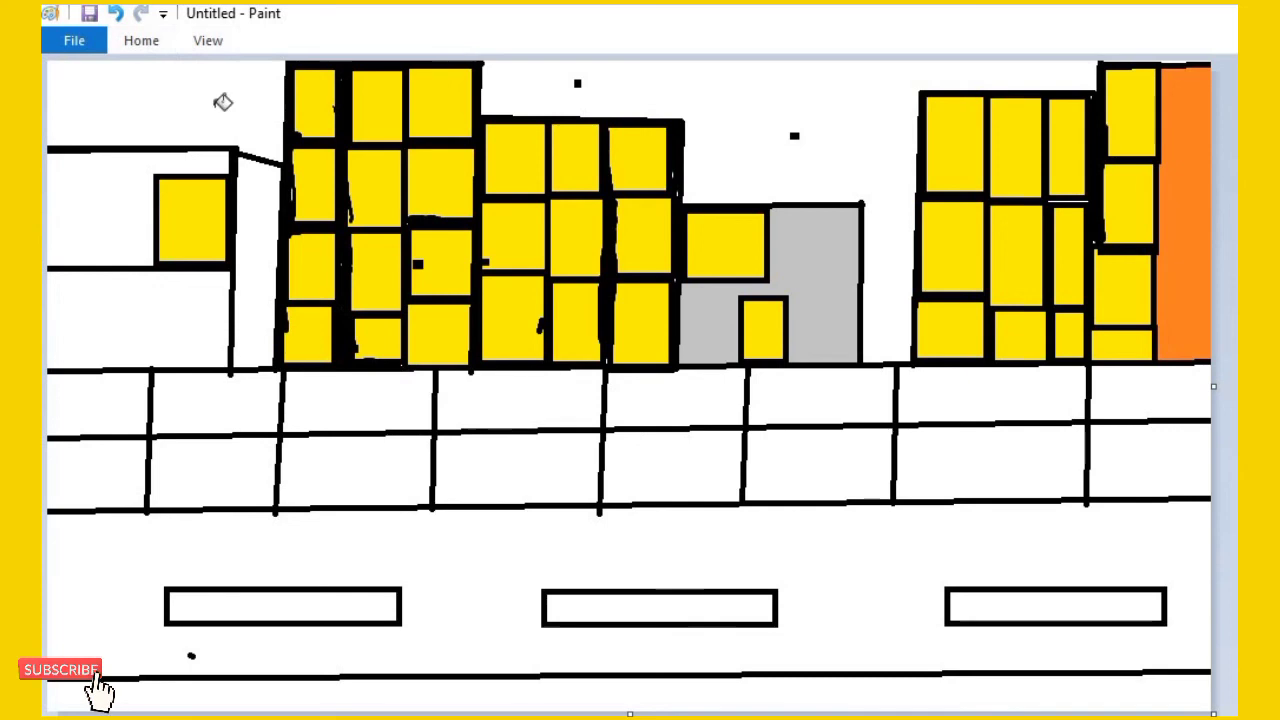
Step: Fill the narrow side wall of the leftmost building with red
click(147, 45)
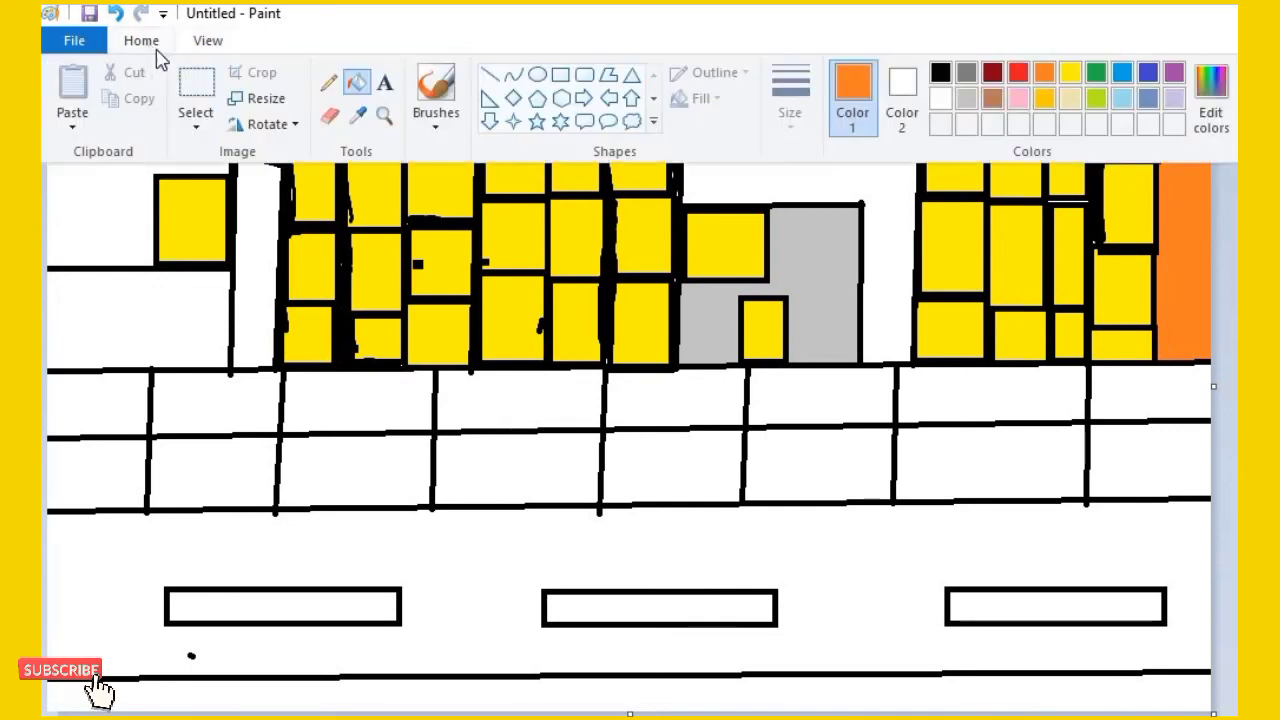
click(1022, 75)
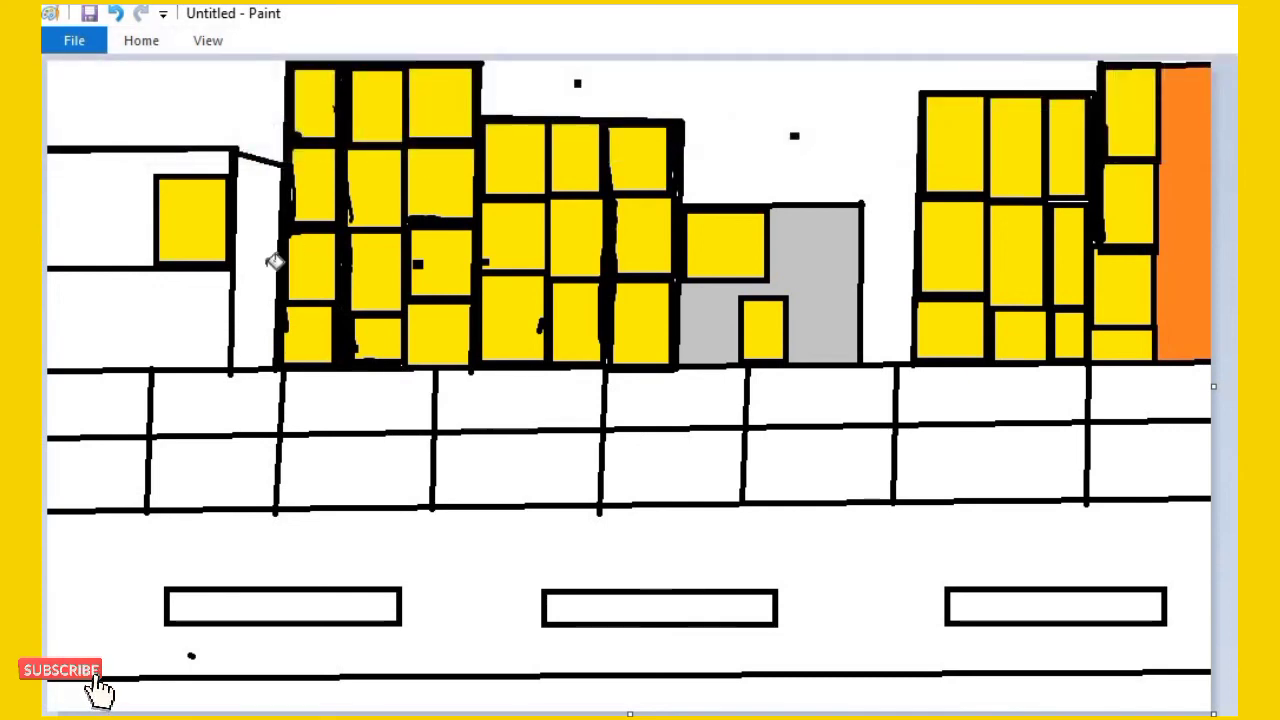
click(271, 264)
click(216, 320)
click(146, 228)
key(ctrl+z)
Step: Fill the upper and lower front sections of the leftmost building with gold
click(150, 45)
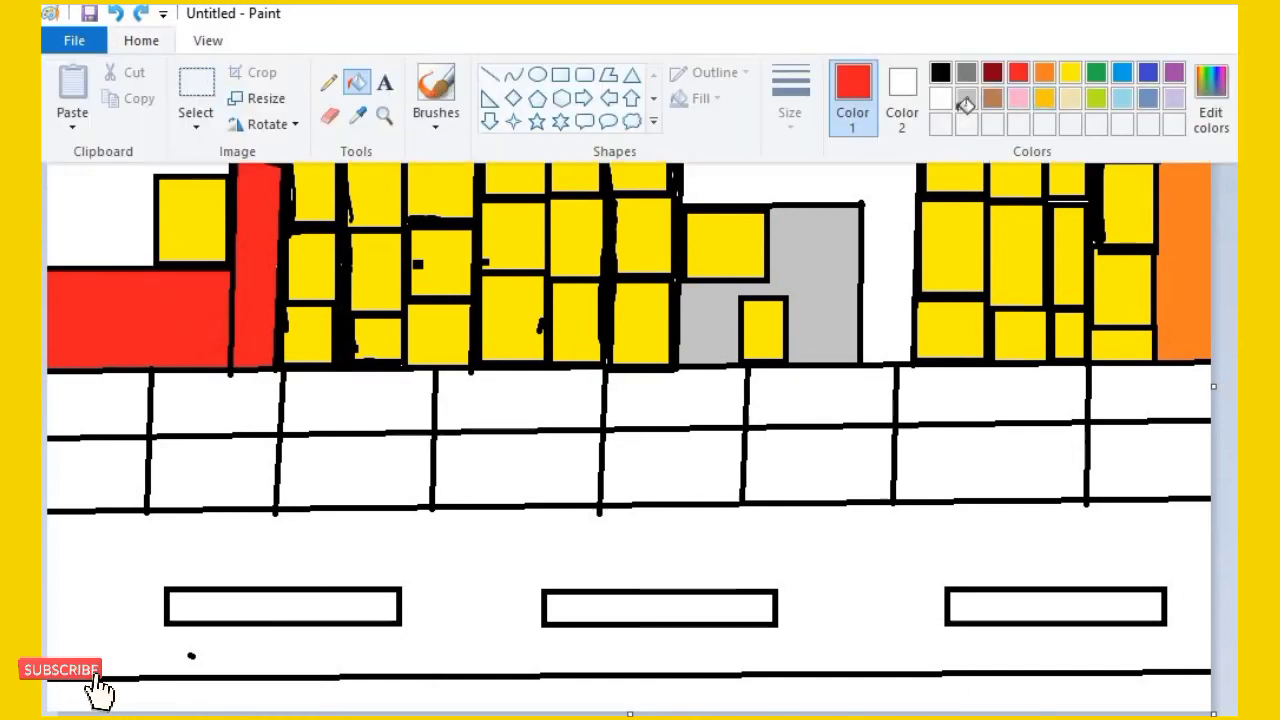
click(1044, 98)
click(129, 205)
click(215, 344)
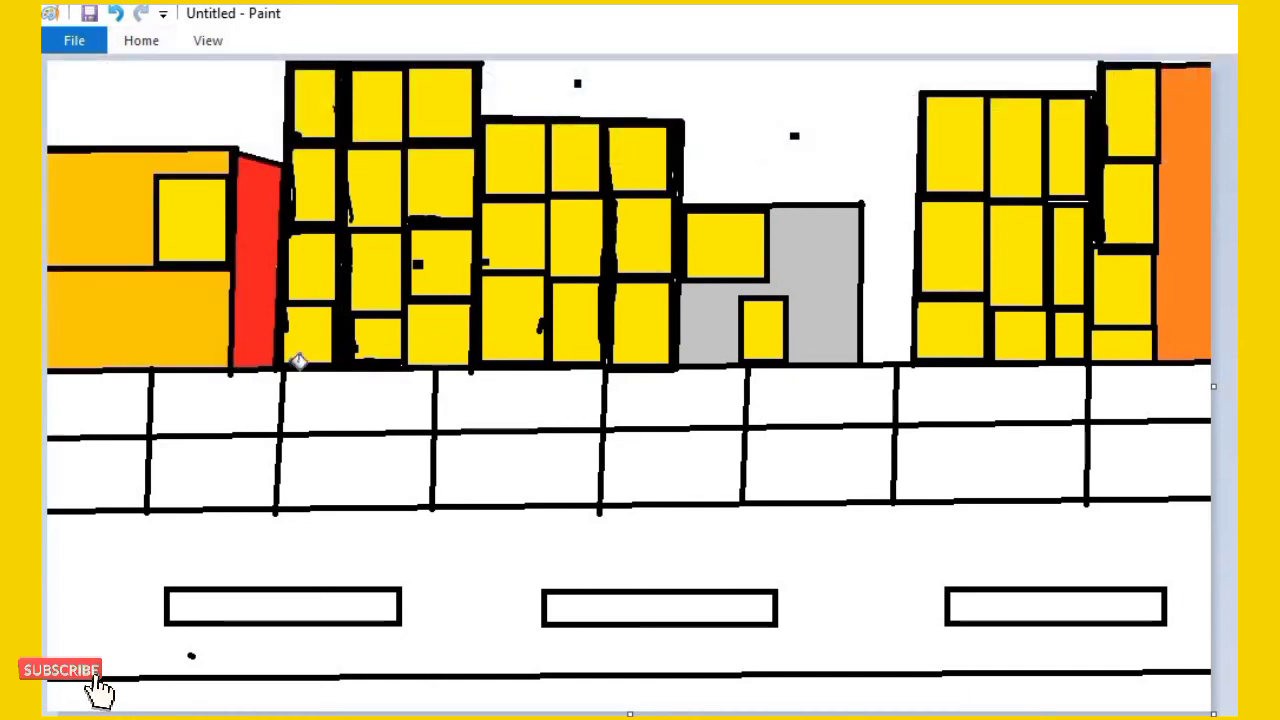
Step: Recolour the lowest building's wall with the blue-gray fill
click(800, 290)
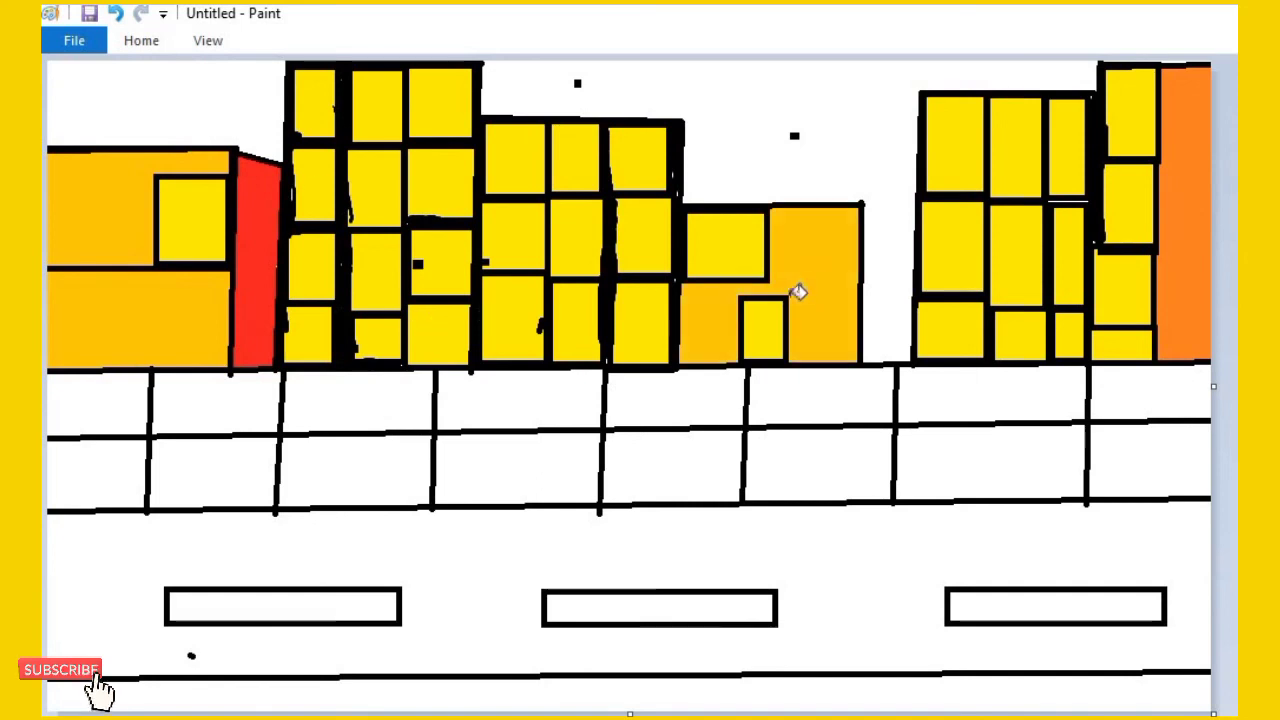
click(143, 45)
click(1149, 100)
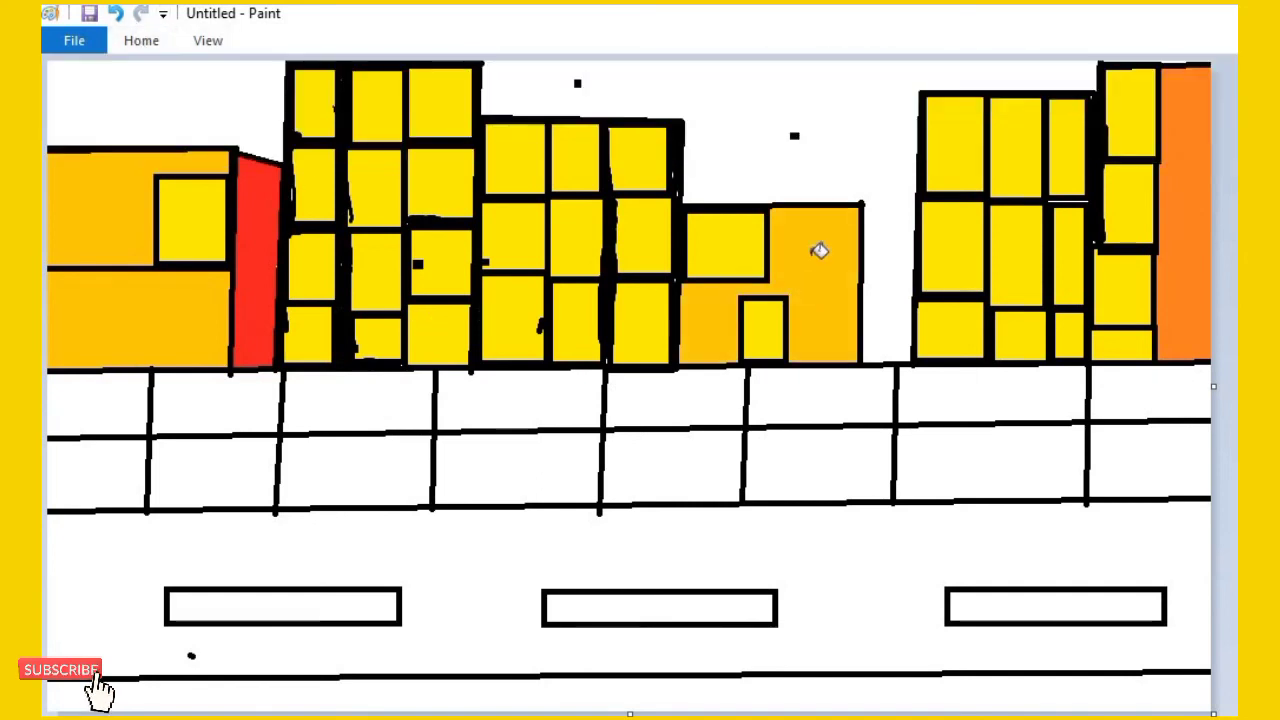
click(836, 240)
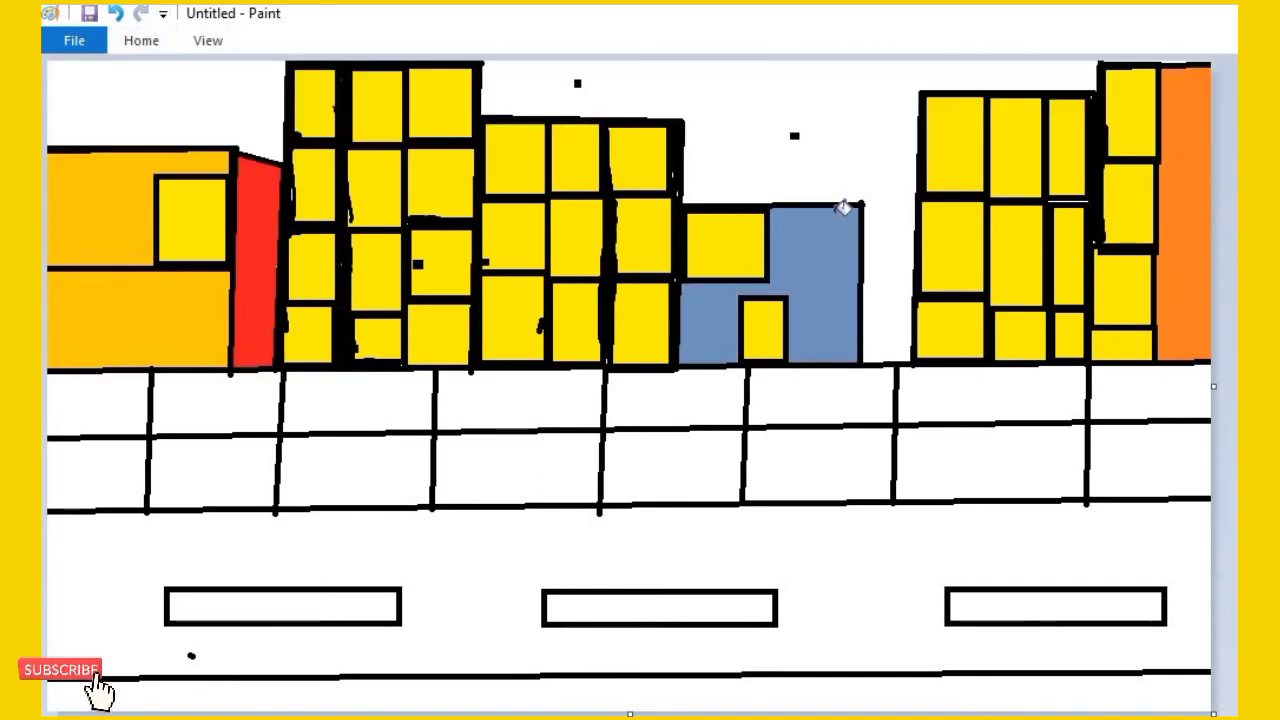
Step: Choose a custom red and fill the upper and lower sidewalk tiles of the two rightmost columns with it
click(148, 41)
click(997, 97)
click(128, 38)
click(1213, 114)
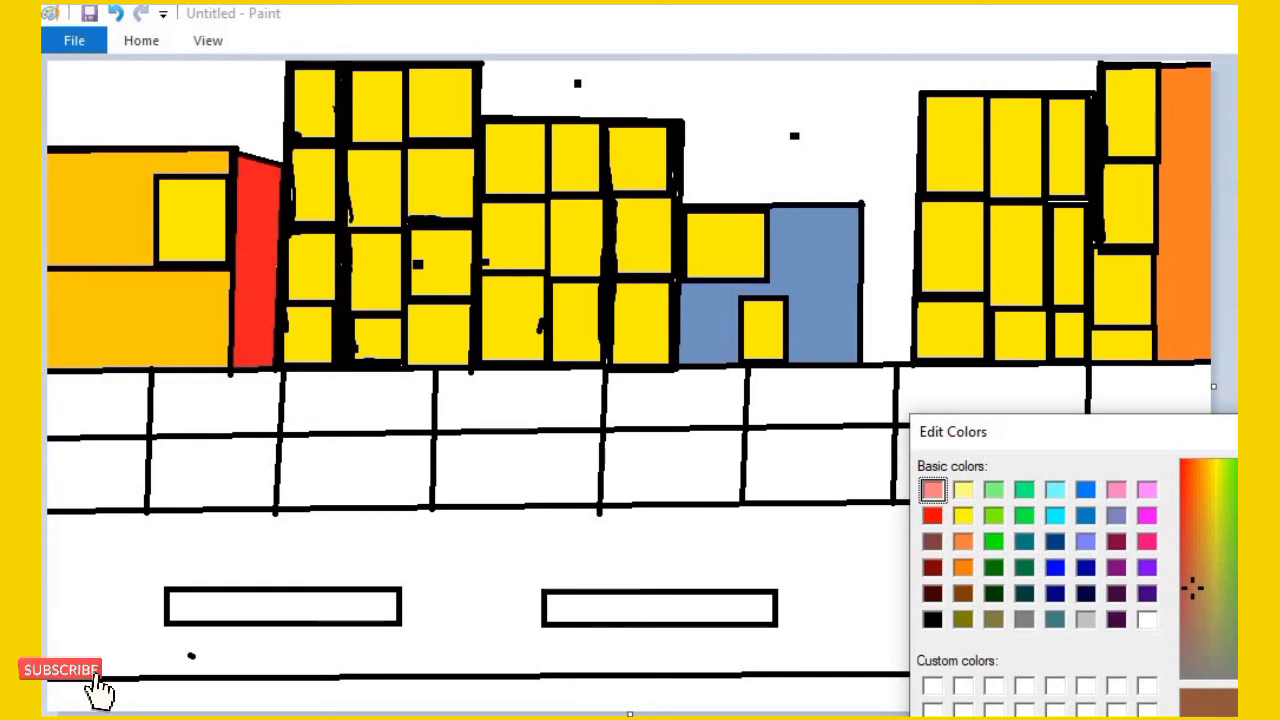
click(1147, 541)
click(963, 563)
click(958, 539)
click(939, 522)
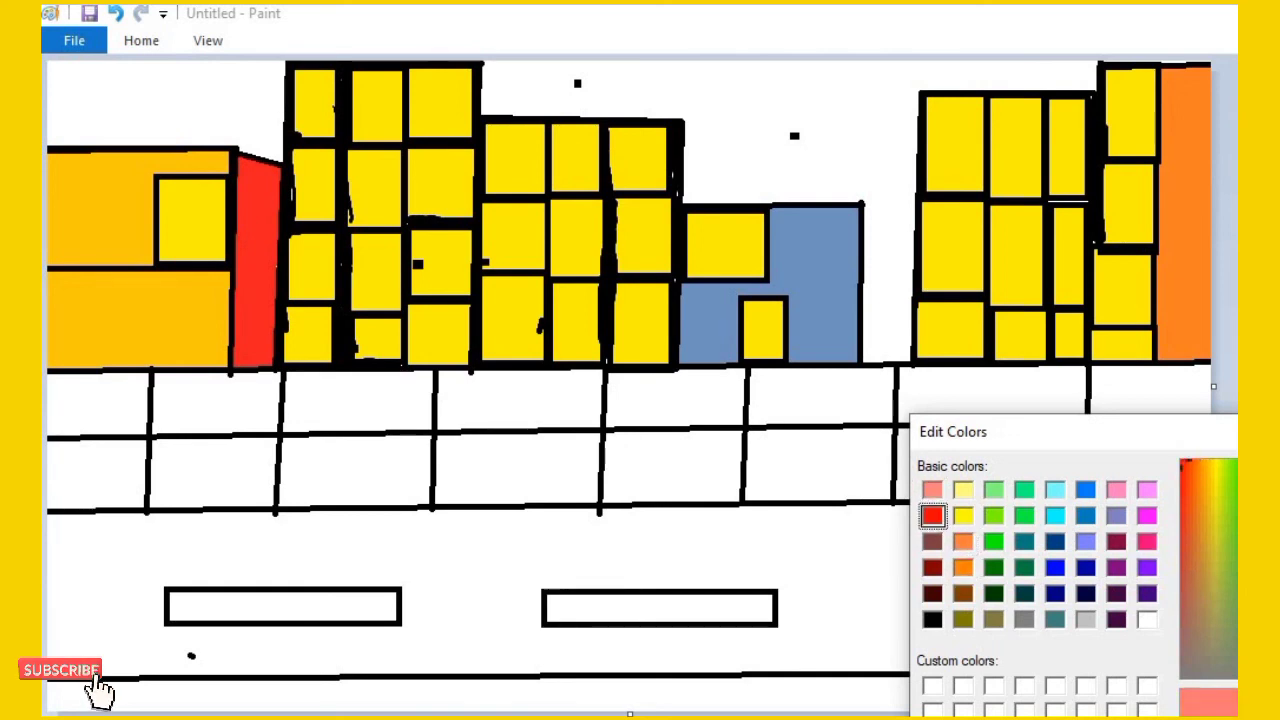
click(1150, 462)
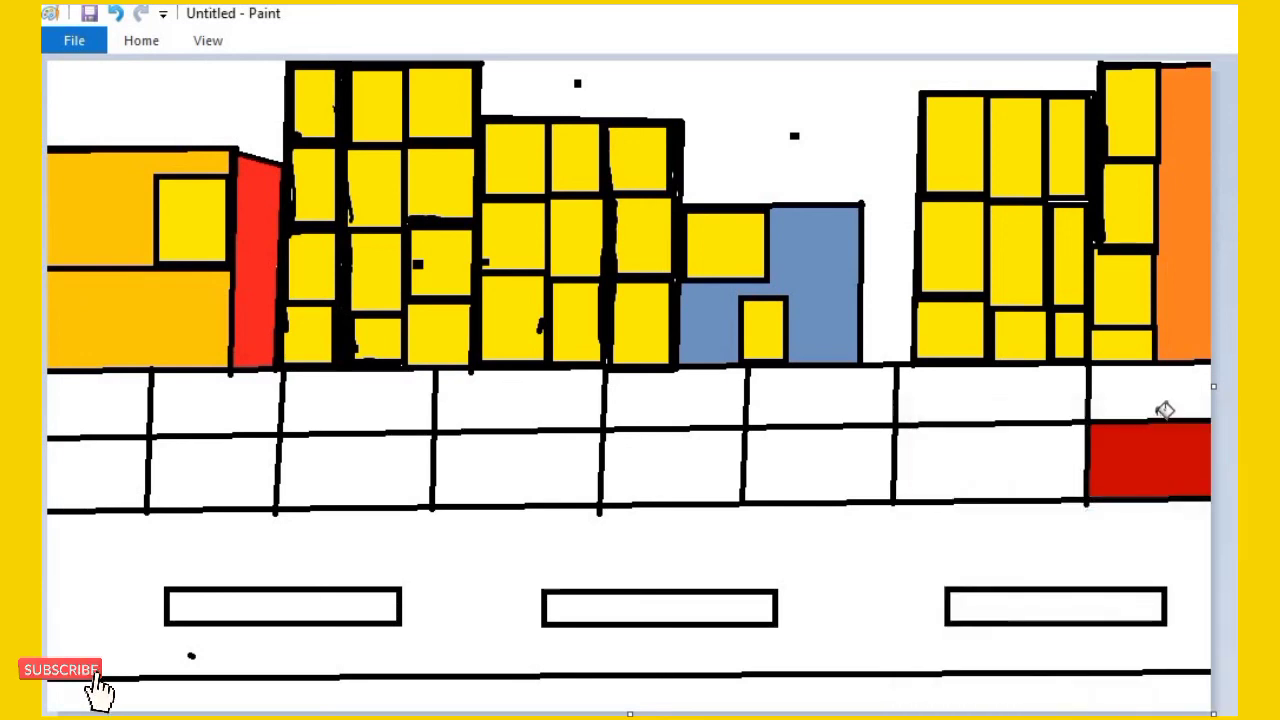
click(1166, 402)
click(1061, 471)
click(1061, 391)
click(857, 475)
click(877, 424)
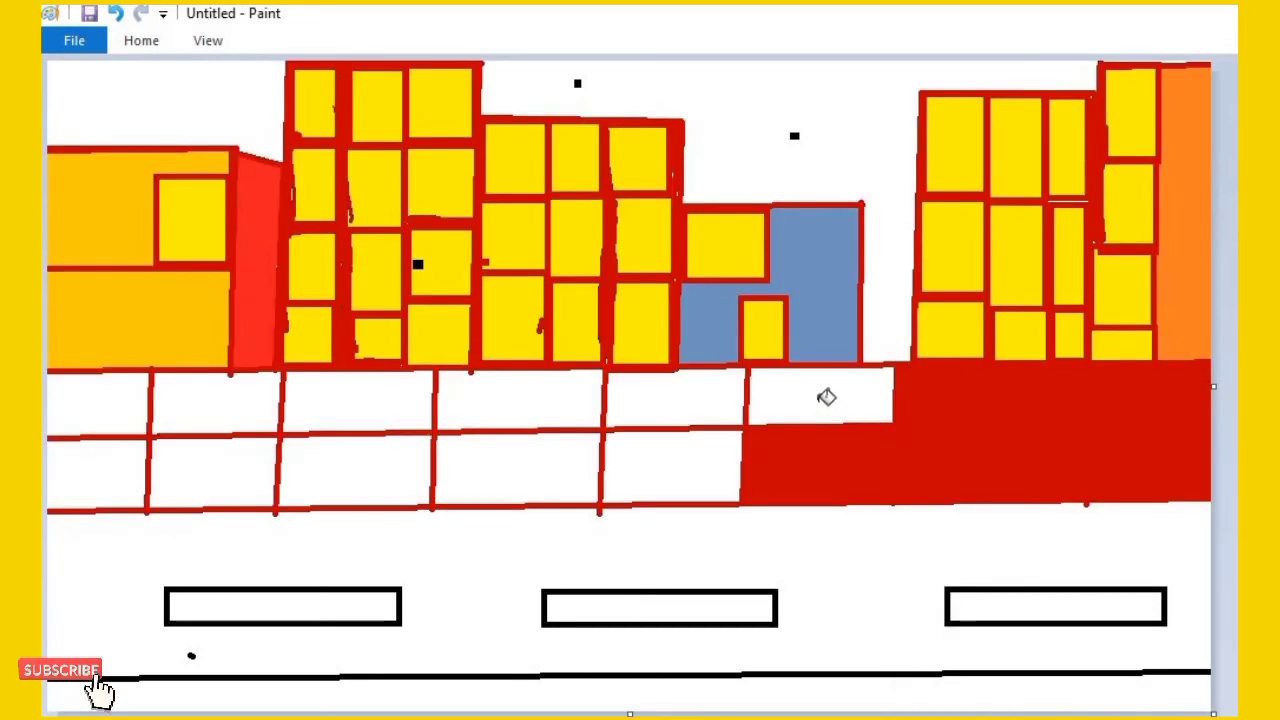
click(796, 382)
click(689, 396)
click(640, 450)
click(549, 458)
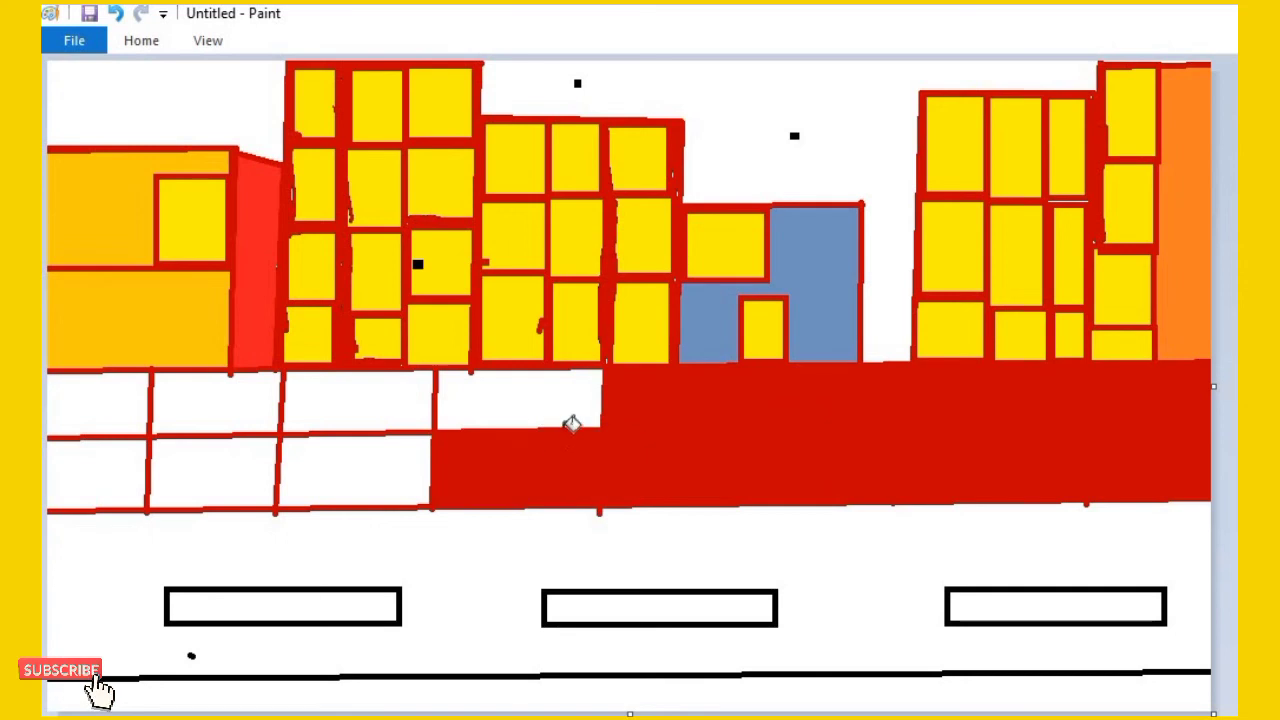
key(ctrl+z)
key(ctrl+z)
key(ctrl+z)
key(ctrl+z)
key(ctrl+z)
key(ctrl+z)
Step: Fill all the remaining white sidewalk tiles in both rows with the same custom red, leaving the dividing lines black
click(833, 467)
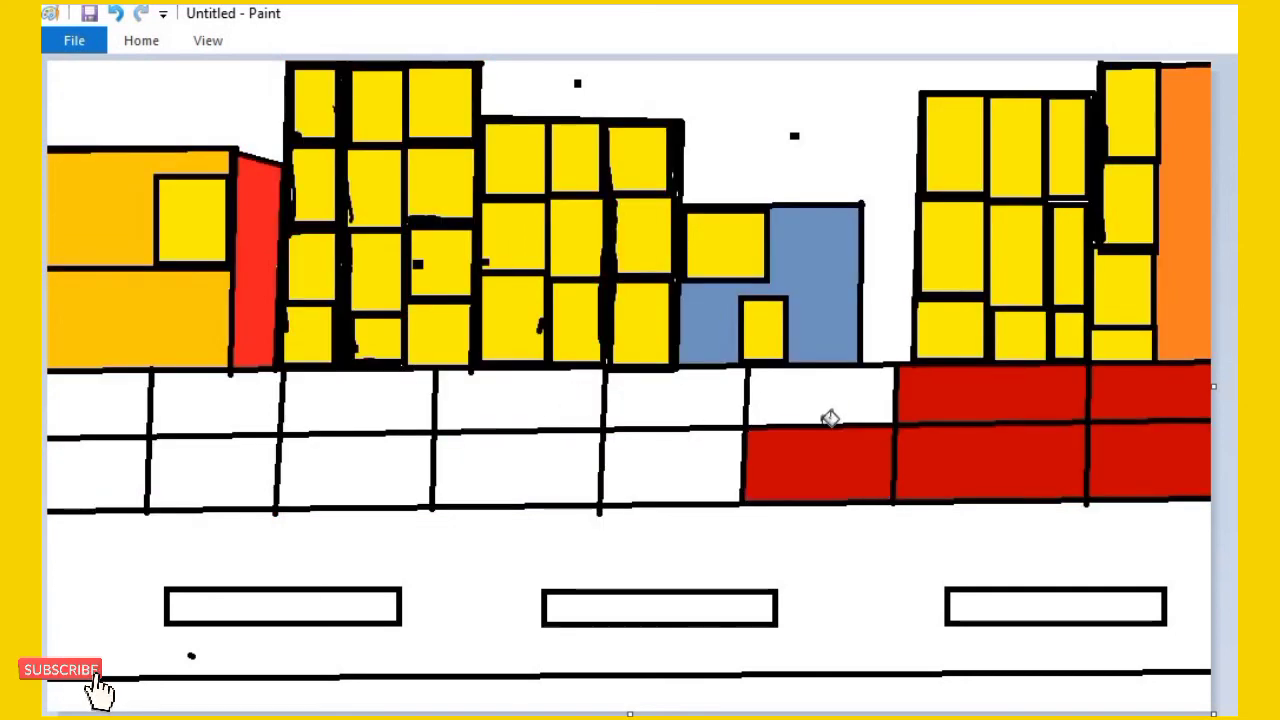
click(820, 393)
click(669, 454)
click(662, 405)
click(556, 448)
click(520, 404)
click(415, 410)
click(357, 449)
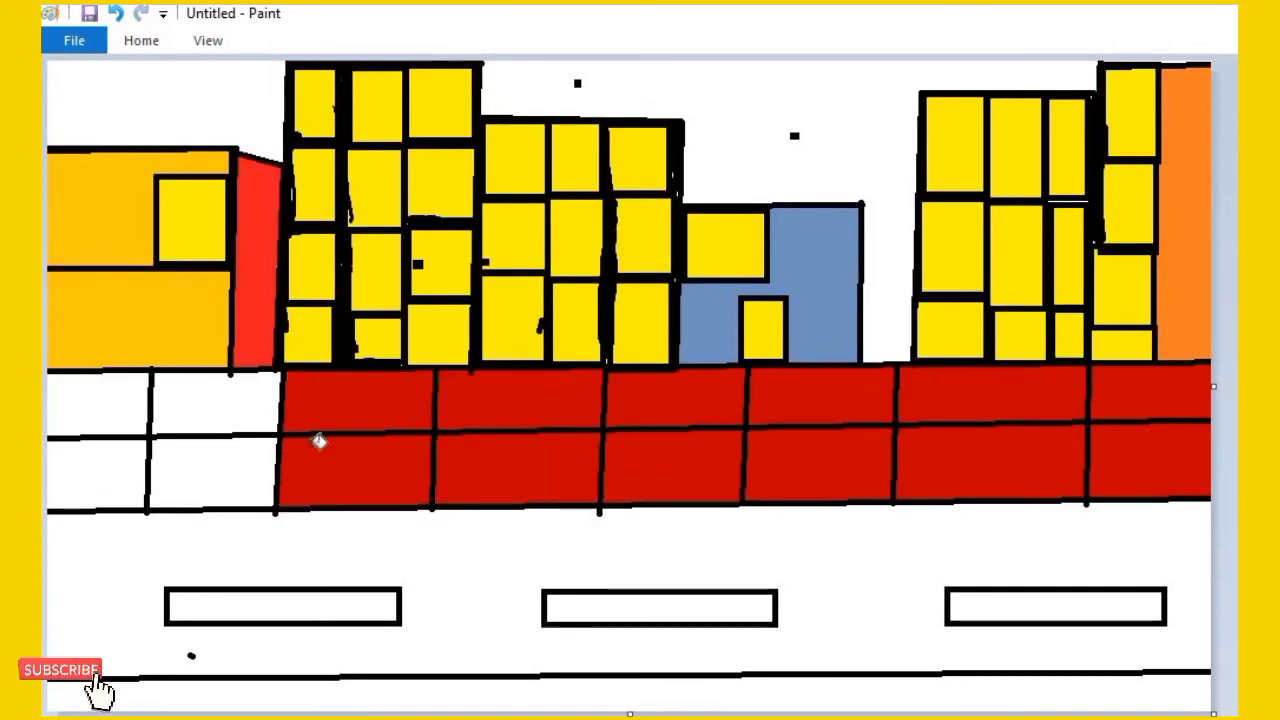
click(249, 473)
click(268, 395)
click(129, 466)
click(110, 405)
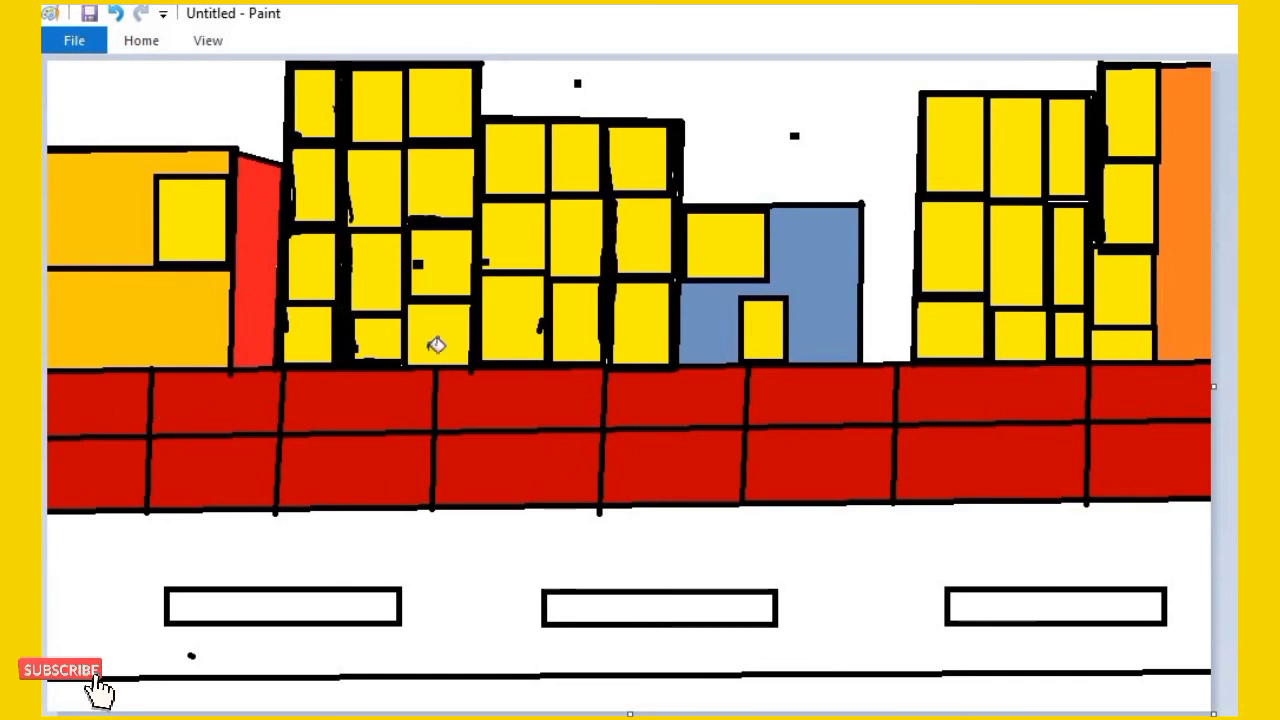
Step: Set the fill colour to black
click(141, 40)
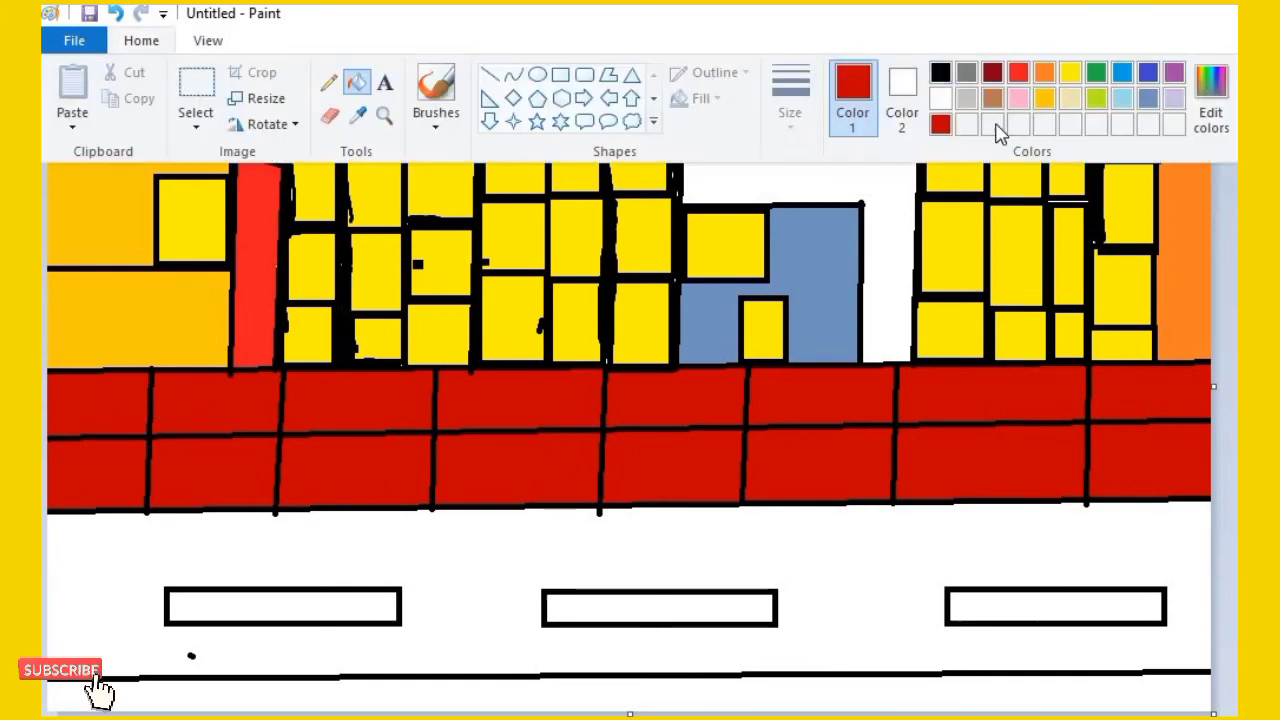
click(940, 72)
click(1006, 607)
click(637, 593)
click(326, 598)
key(ctrl+z)
key(ctrl+z)
key(ctrl+z)
Step: Fill the road around the white lane markings with black and the strip below the road with green
click(156, 43)
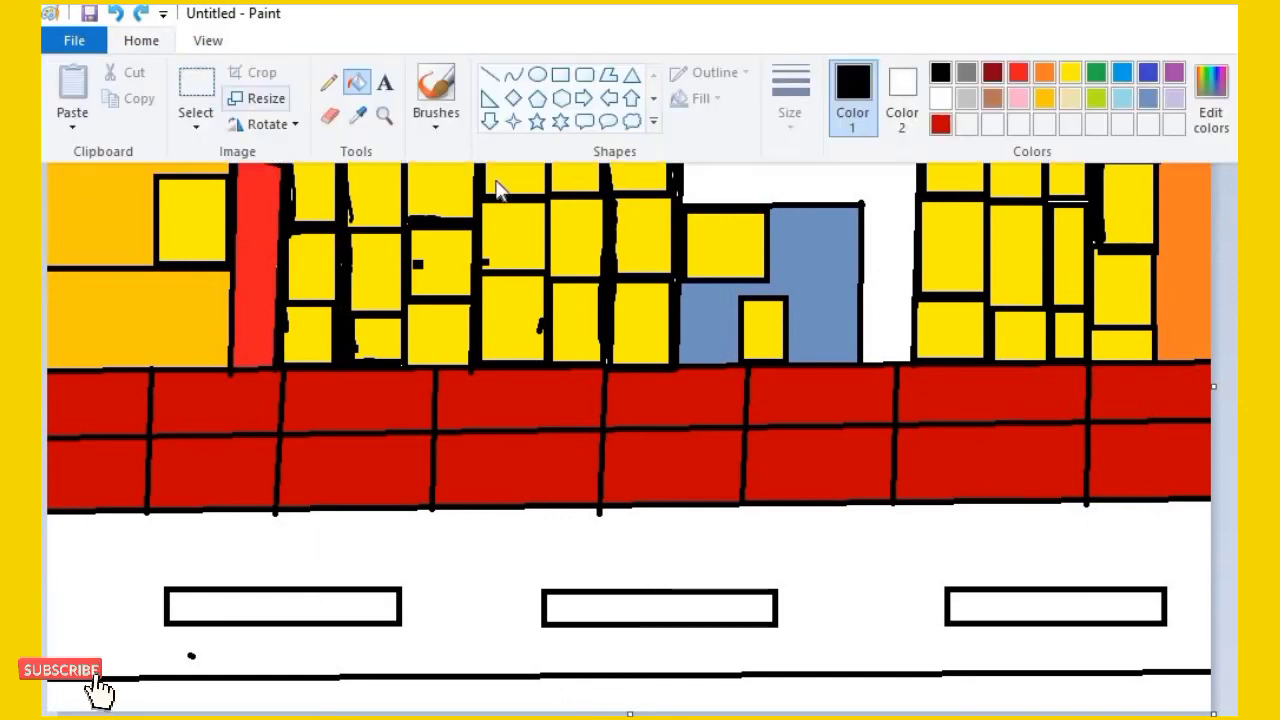
click(533, 545)
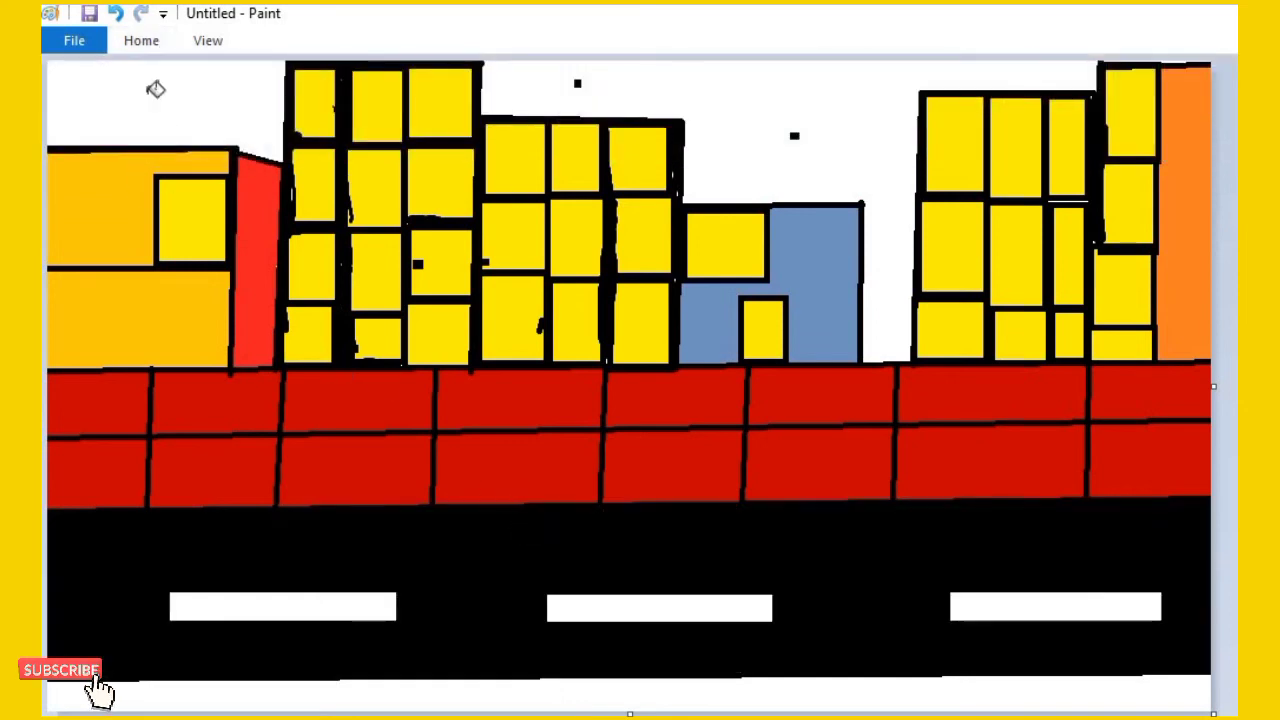
click(120, 41)
click(1100, 72)
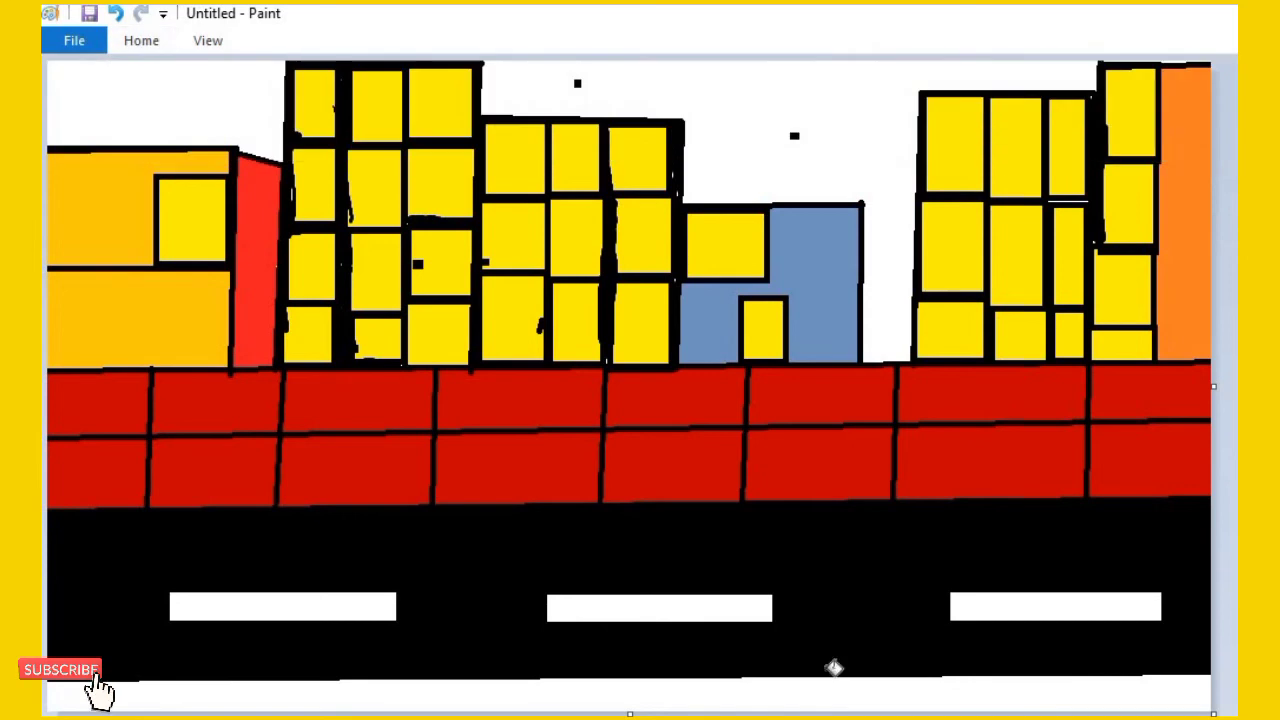
click(830, 695)
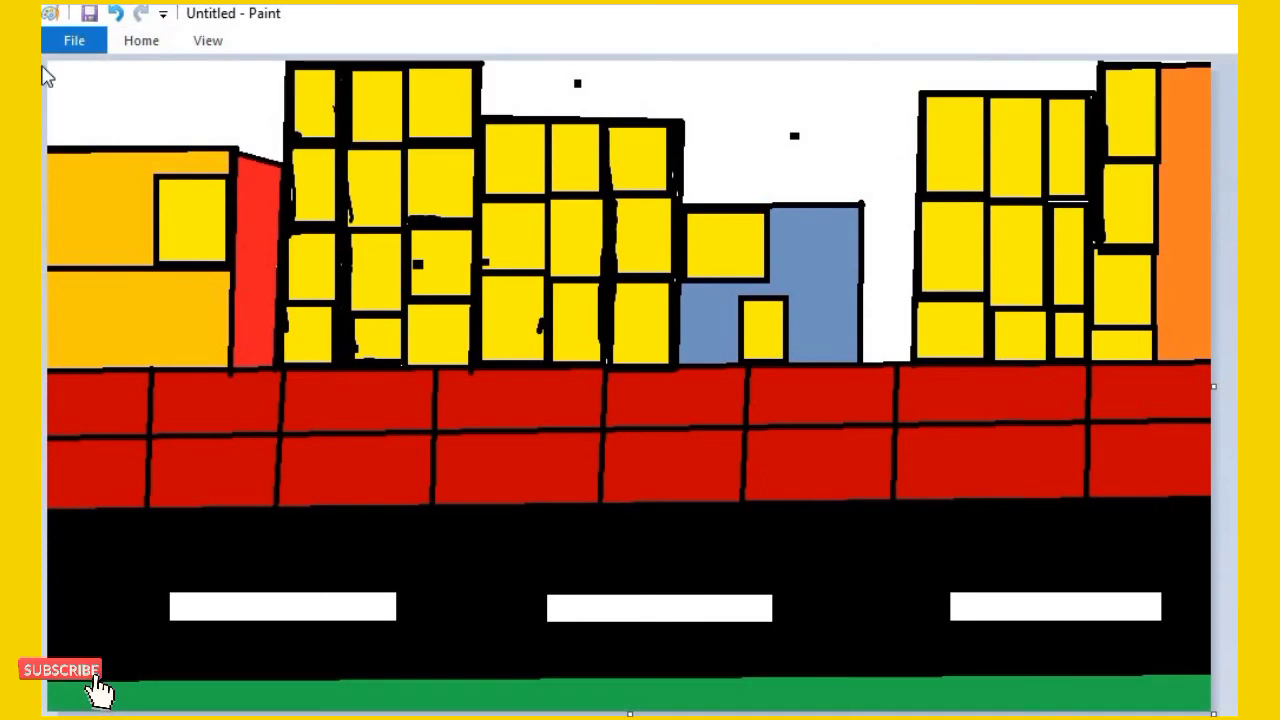
click(141, 41)
click(330, 110)
drag(354, 91, 355, 99)
key(ctrl+z)
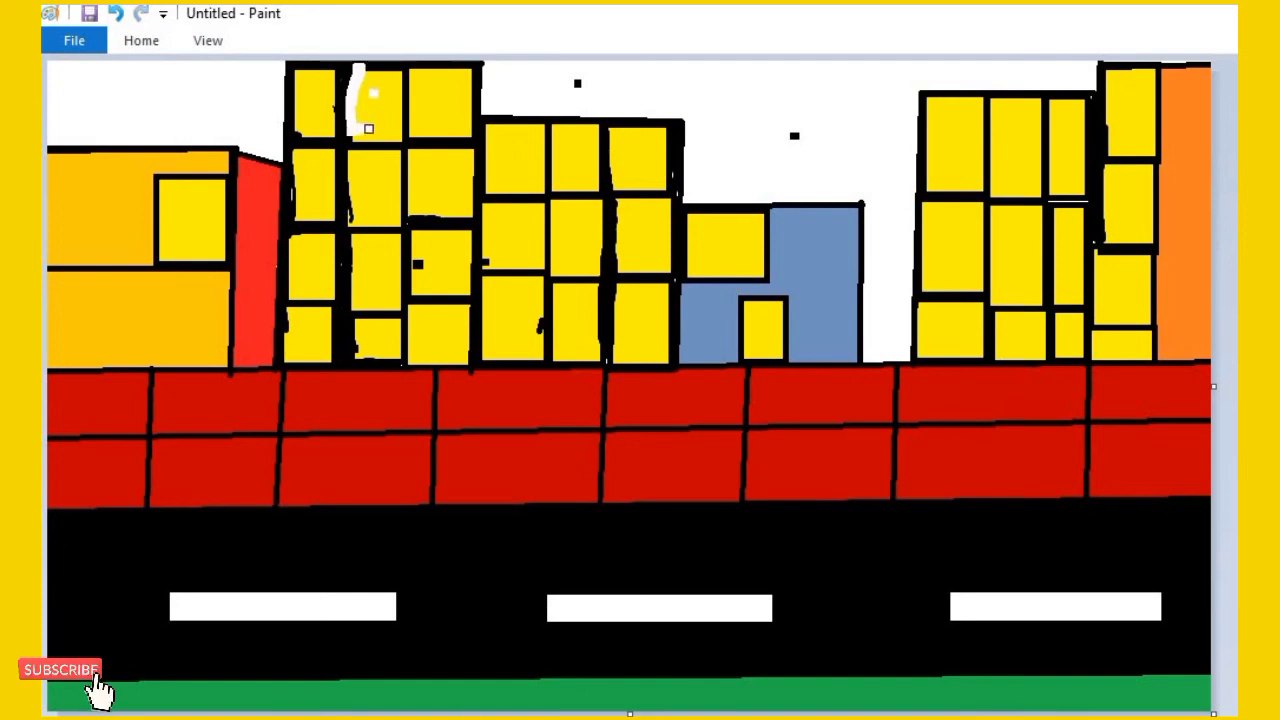
key(ctrl+z)
click(143, 42)
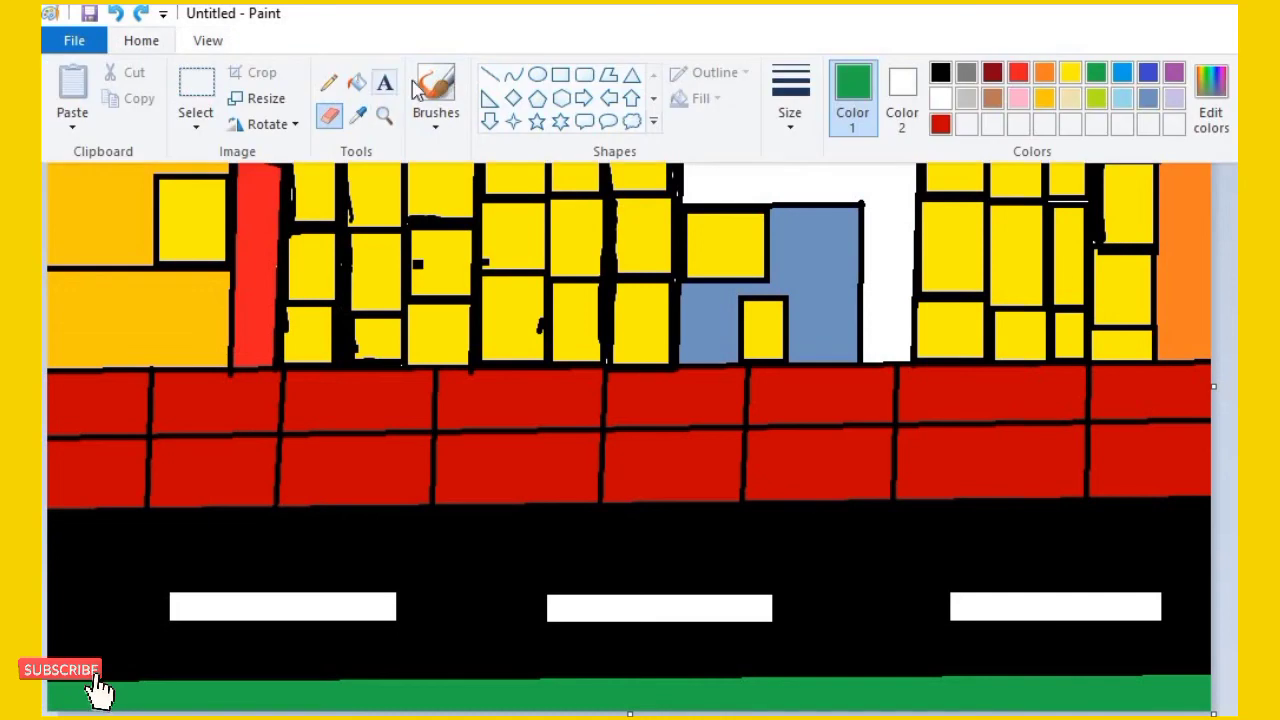
click(360, 80)
Step: Fill both white sky areas above and between the buildings with indigo
click(162, 40)
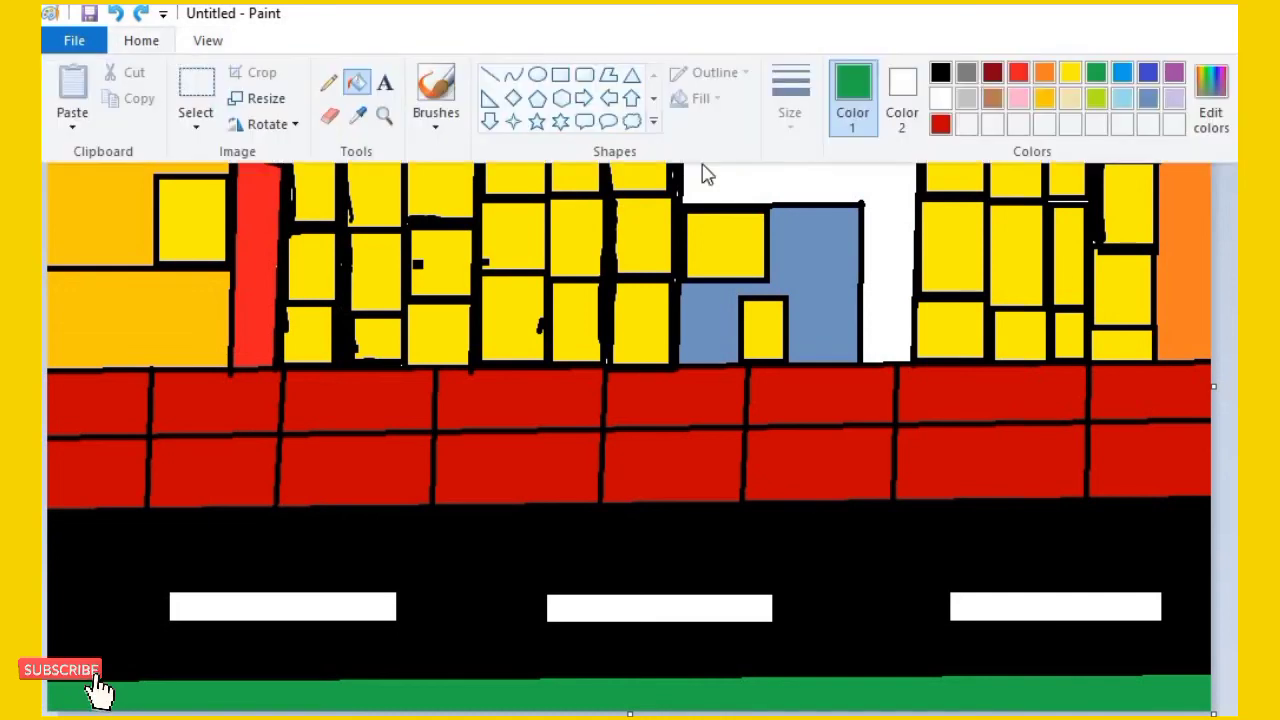
click(1150, 72)
click(914, 128)
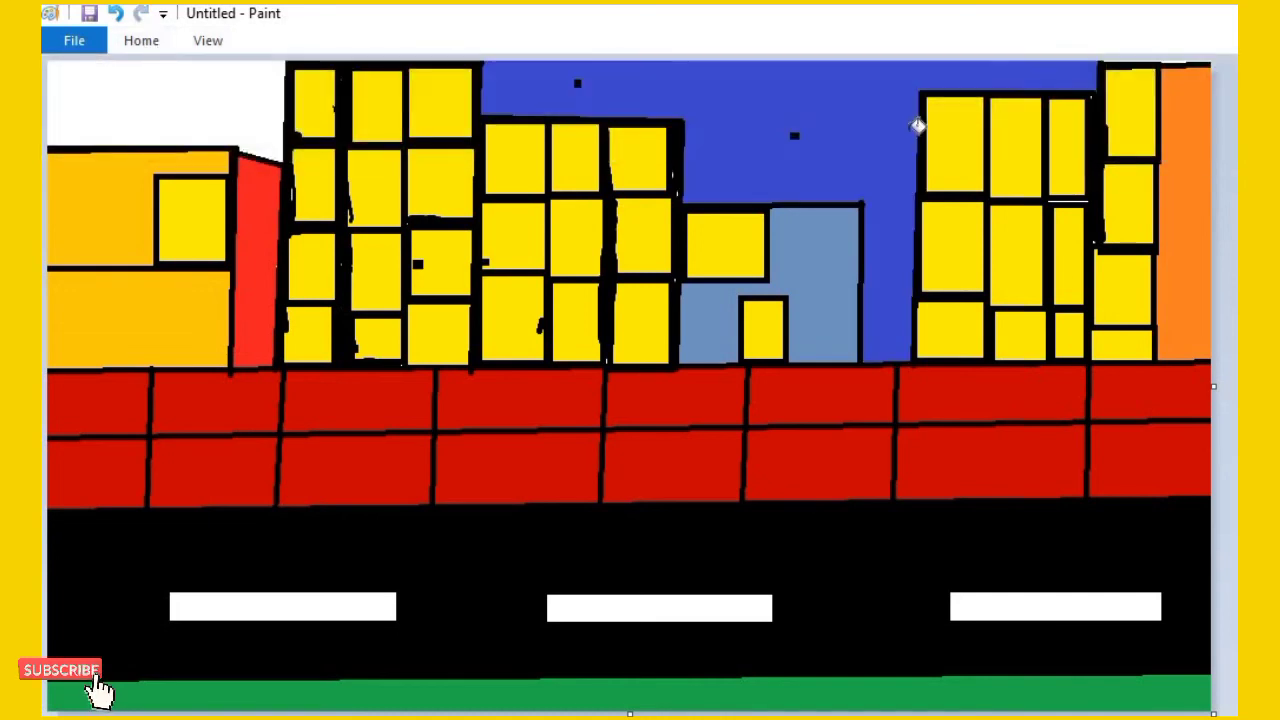
click(243, 108)
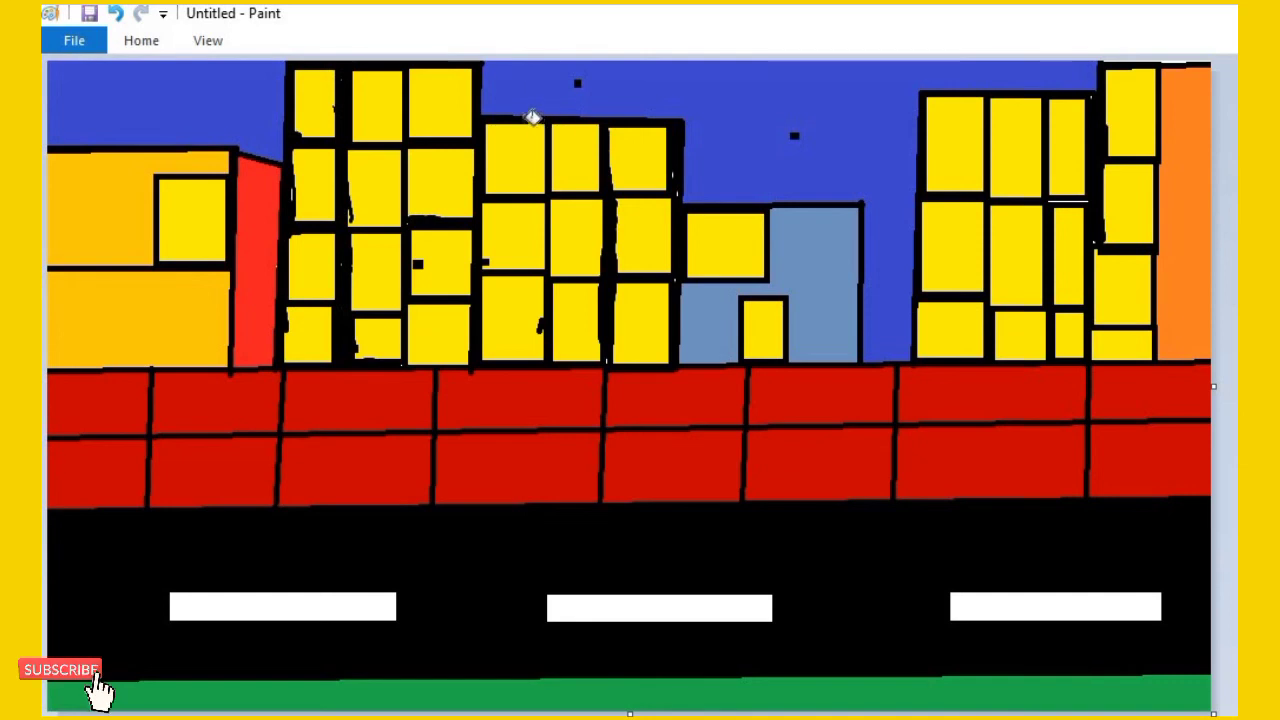
click(440, 104)
click(377, 106)
click(316, 104)
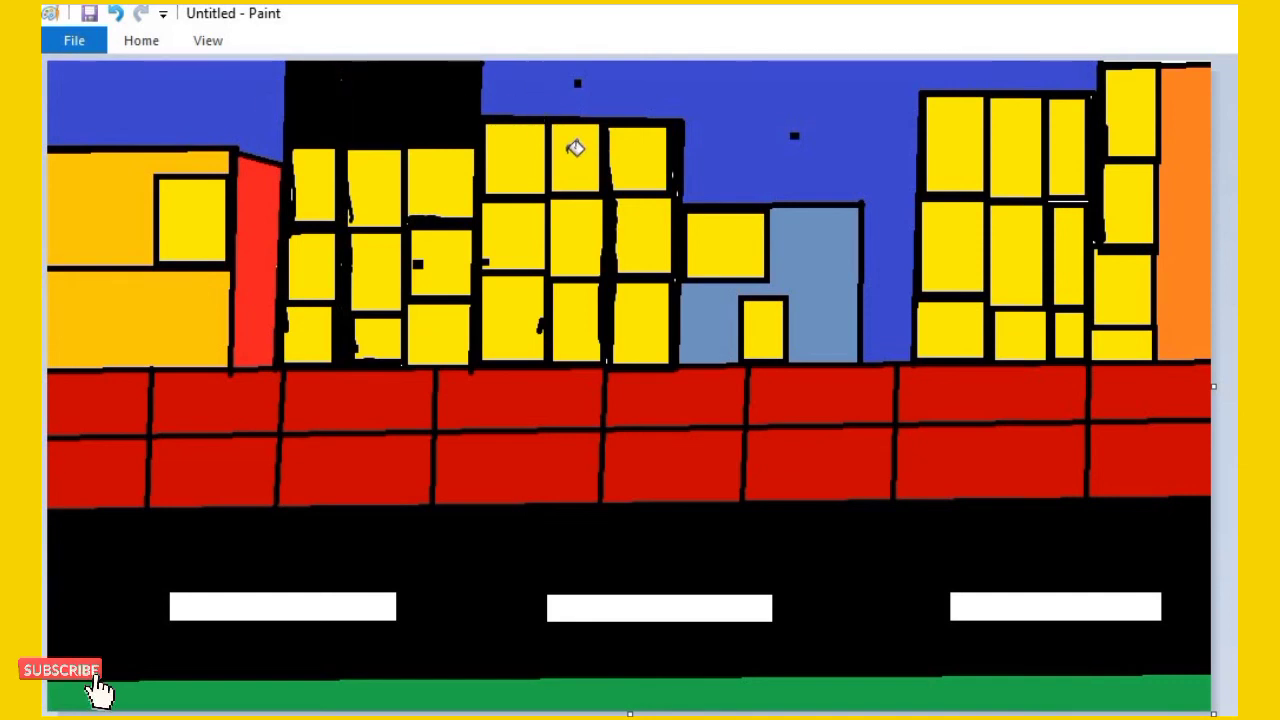
click(522, 163)
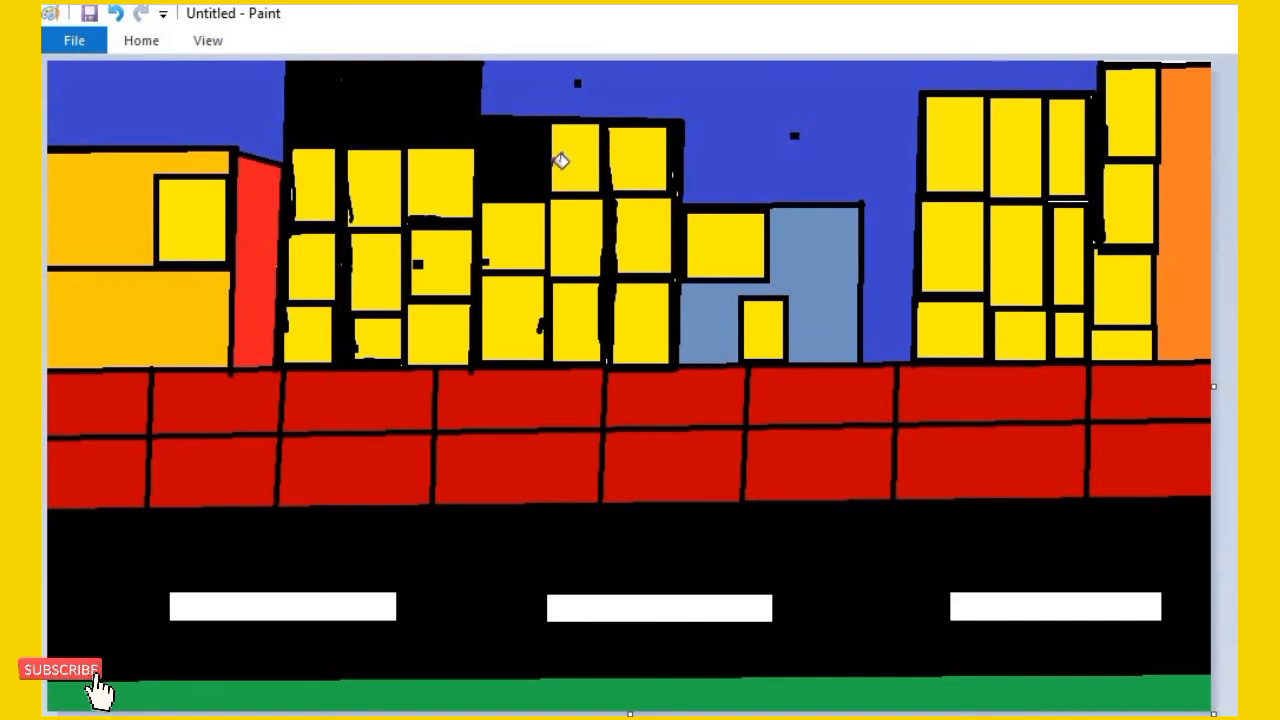
key(ctrl+z)
key(ctrl+z)
key(ctrl+z)
key(ctrl+z)
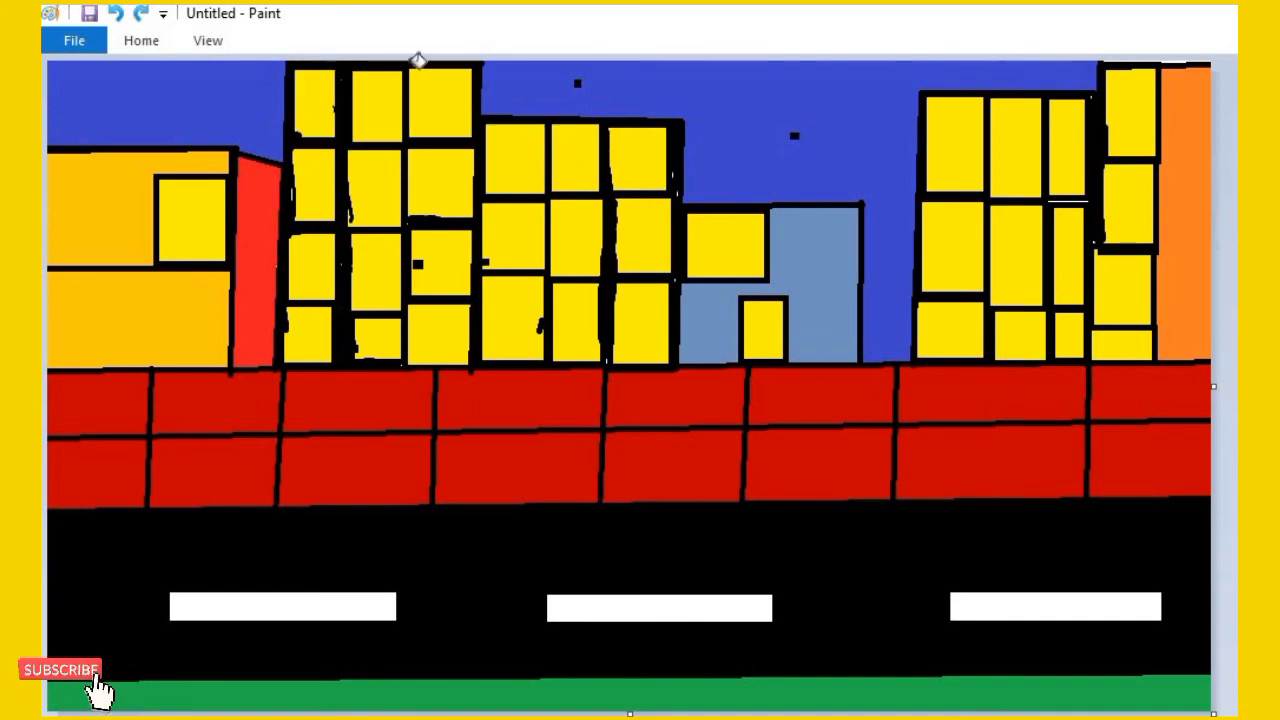
Step: Draw a few short, thin black marks with the Pencil in the sky above the blue-gray building
click(143, 41)
click(331, 82)
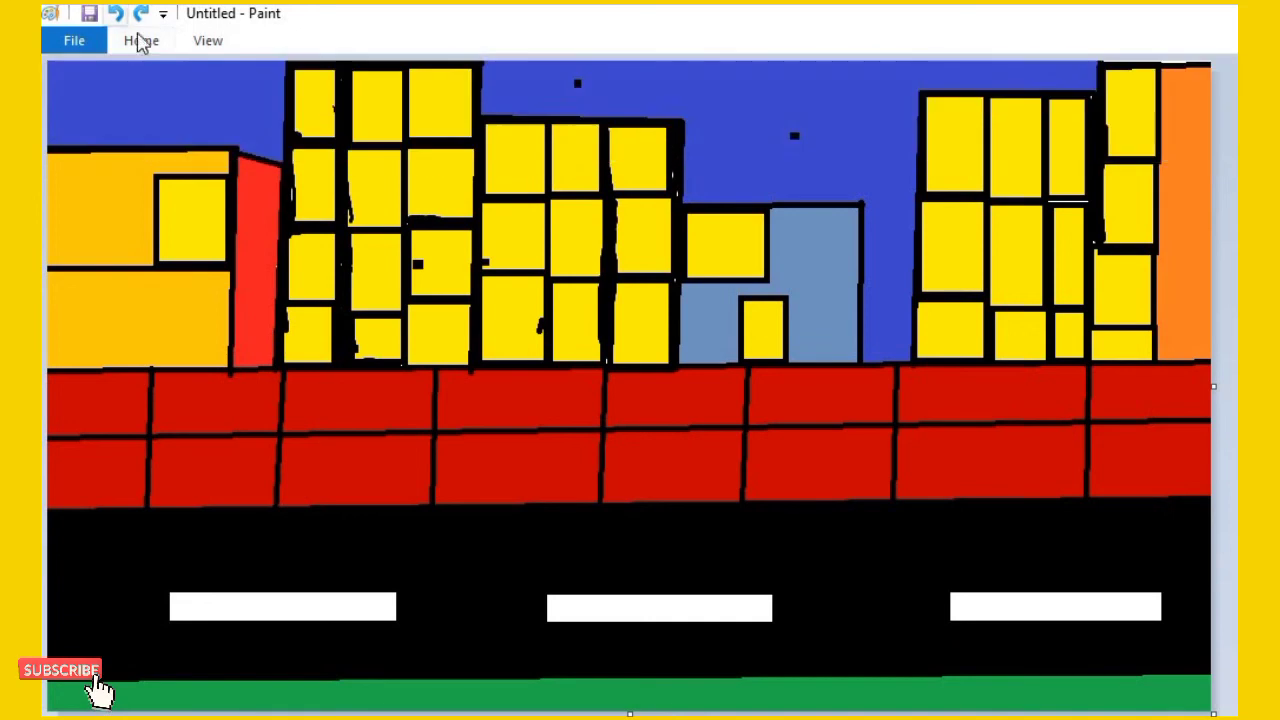
click(162, 40)
click(905, 72)
drag(784, 100, 809, 113)
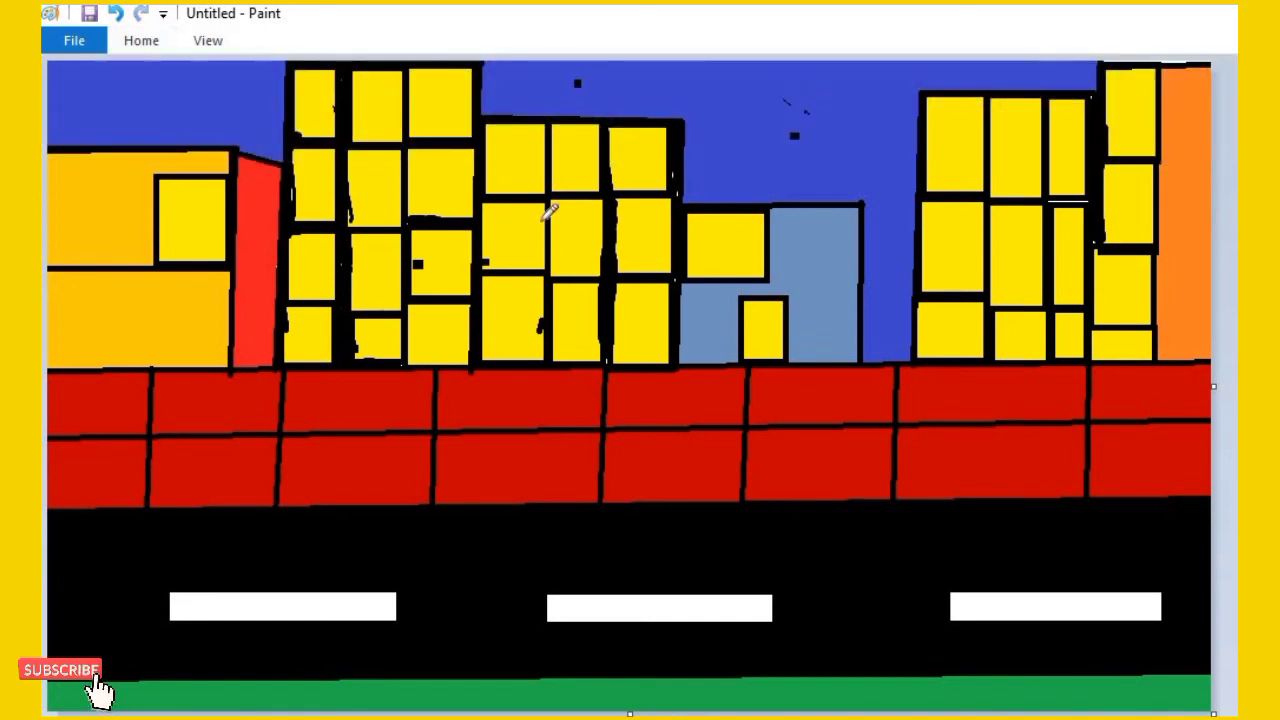
Step: Add small white stars across the sky and a round light gray moon above the gap between the buildings
click(153, 42)
click(948, 97)
click(141, 41)
click(430, 117)
click(343, 161)
Step: Set the brush colour to yellow
click(151, 44)
click(1072, 70)
mouse_move(219, 340)
mouse_down()
mouse_move(215, 351)
mouse_move(56, 362)
mouse_move(124, 357)
mouse_up()
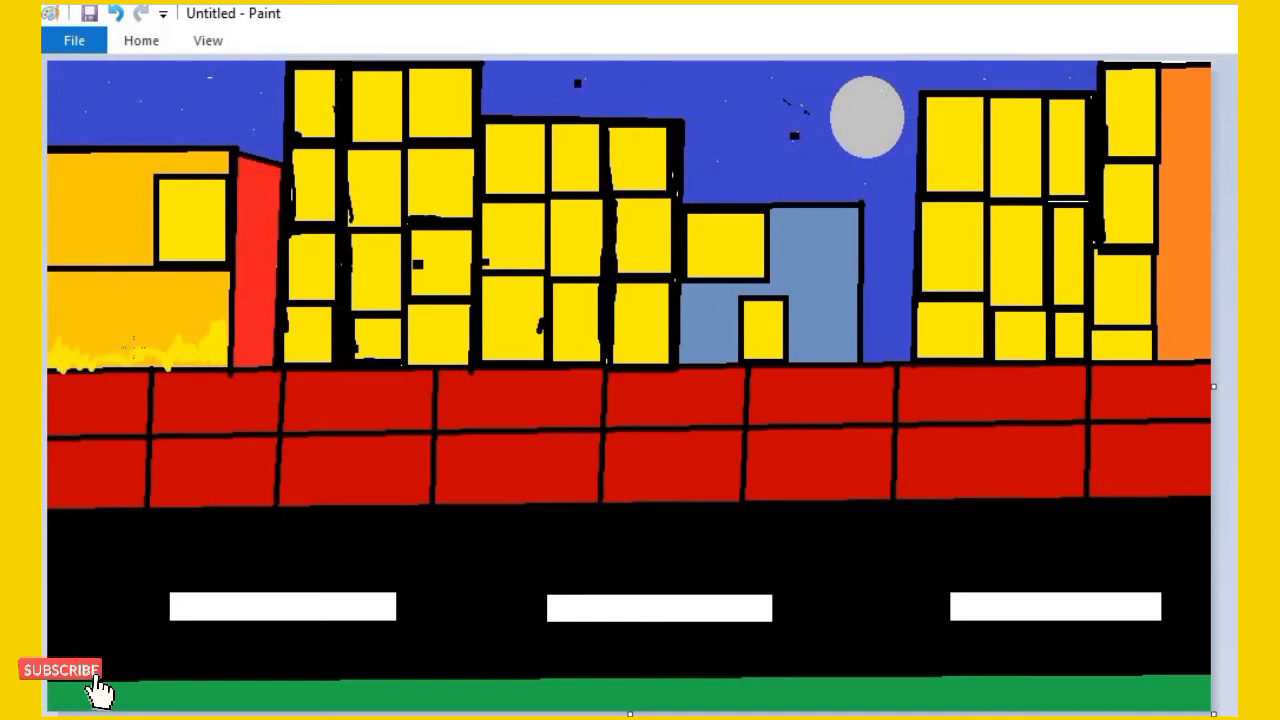
key(ctrl+z)
key(ctrl+z)
key(ctrl+z)
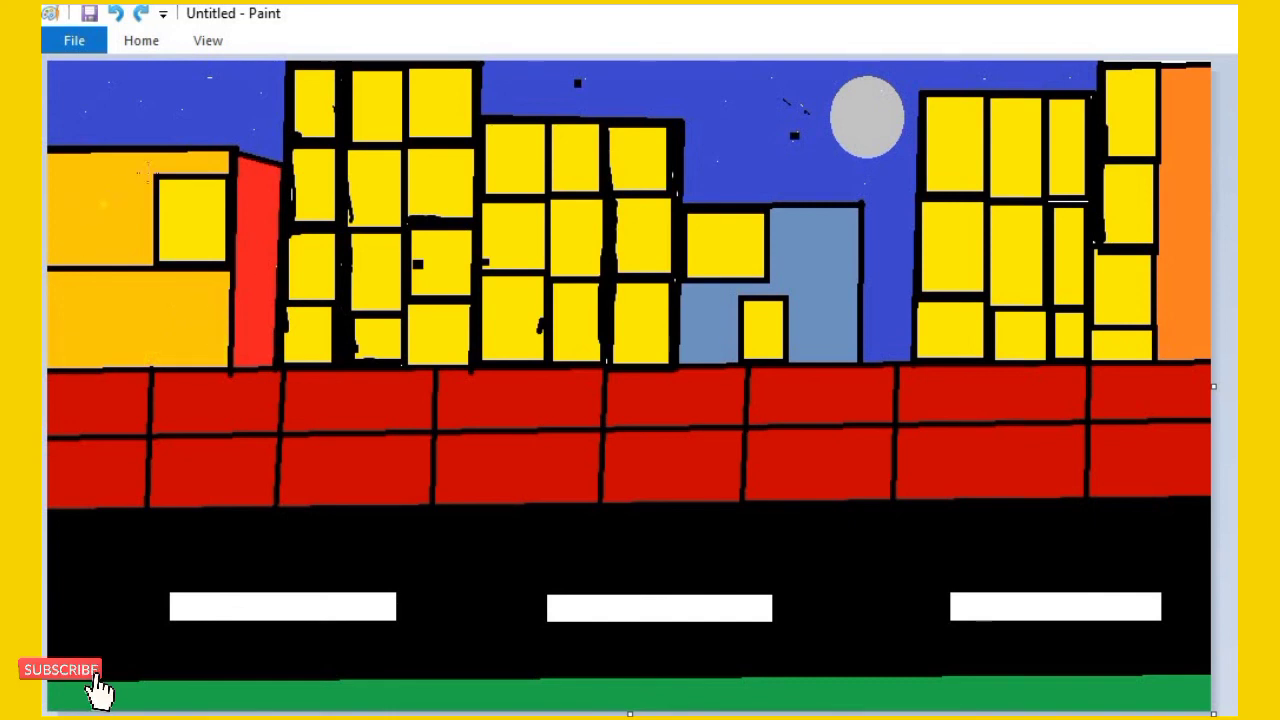
Step: Brush the letters "G.B" in yellow on the upper front section of the leftmost building
mouse_move(66, 210)
mouse_down()
mouse_move(80, 240)
mouse_move(93, 217)
mouse_move(102, 241)
mouse_up()
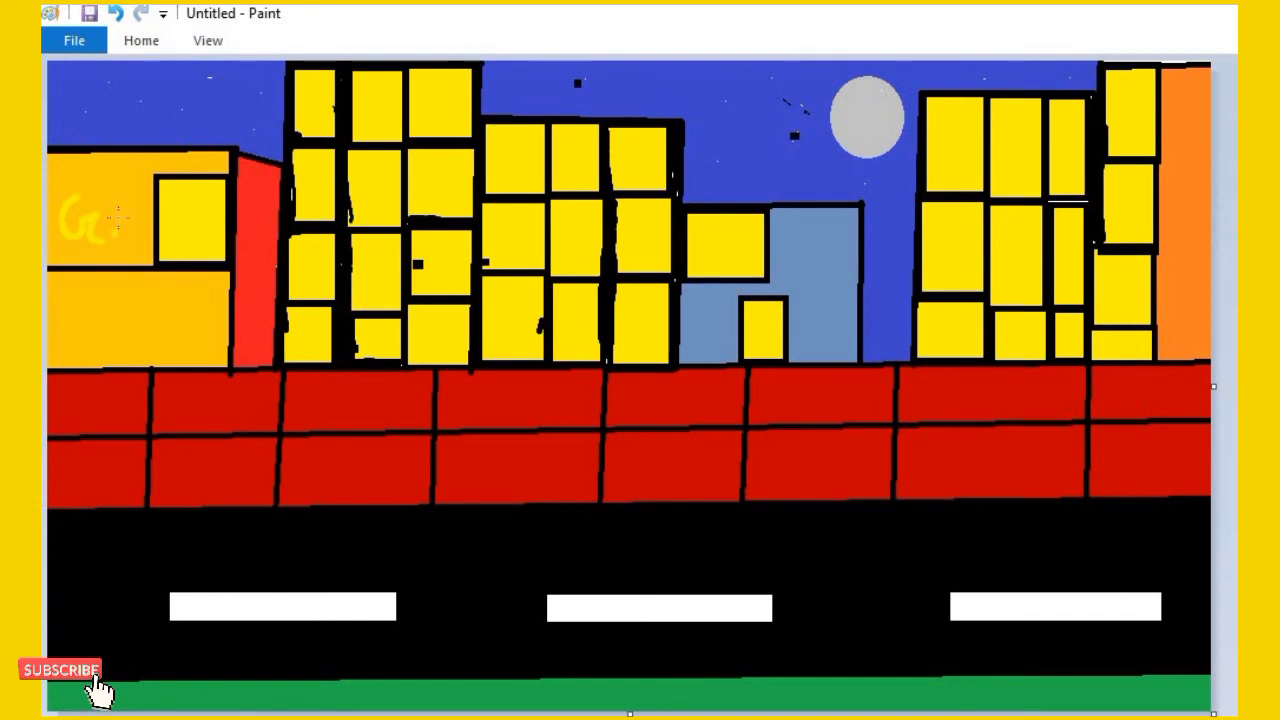
drag(131, 188, 148, 234)
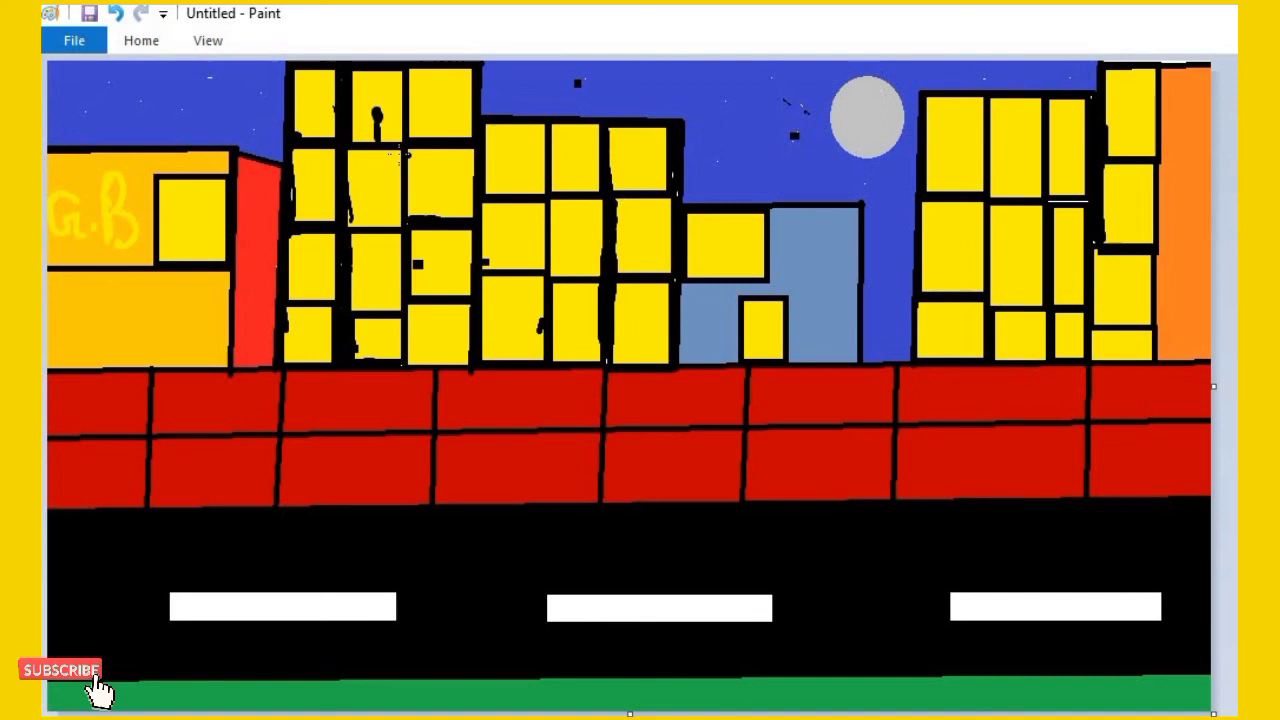
Step: Paint small black figures in the tallest left building's three top windows and in one top window of each right-hand building
mouse_move(377, 124)
mouse_down()
mouse_move(380, 138)
mouse_move(437, 133)
mouse_up()
drag(320, 124, 311, 115)
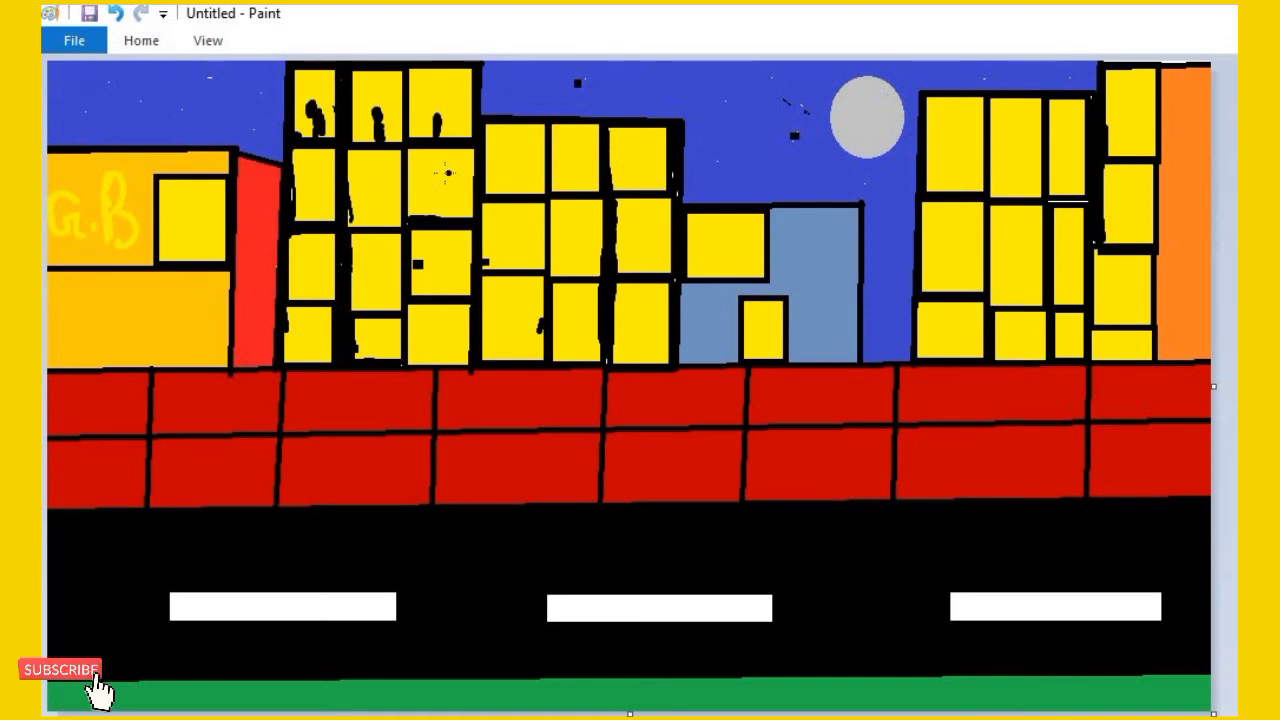
mouse_move(954, 162)
mouse_down()
mouse_move(955, 150)
mouse_move(954, 187)
mouse_move(952, 163)
mouse_up()
key(ctrl+z)
drag(1133, 125, 1132, 150)
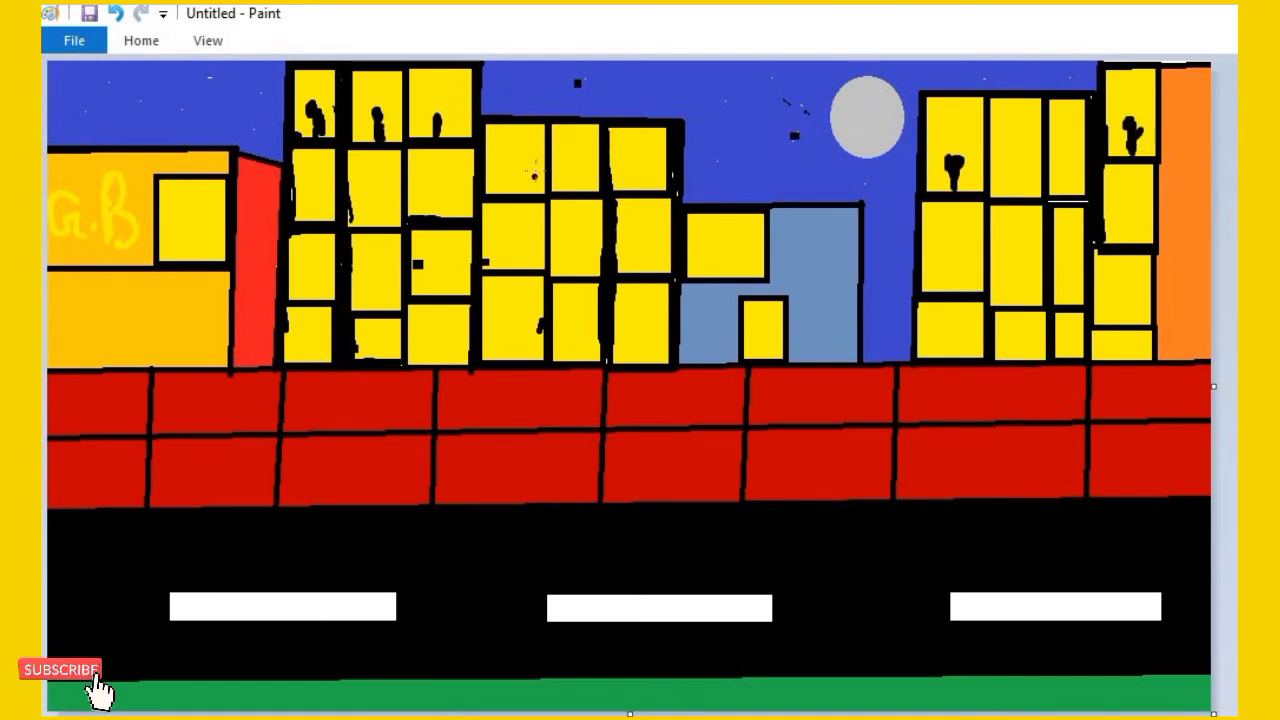
Step: Paint black figures in two top windows of the second tall building and add more in the tallest left building's third top window
mouse_move(580, 162)
mouse_down()
mouse_move(580, 188)
mouse_move(571, 180)
mouse_move(584, 172)
mouse_move(587, 188)
mouse_move(630, 182)
mouse_move(620, 167)
mouse_move(641, 168)
mouse_move(633, 154)
mouse_move(659, 180)
mouse_up()
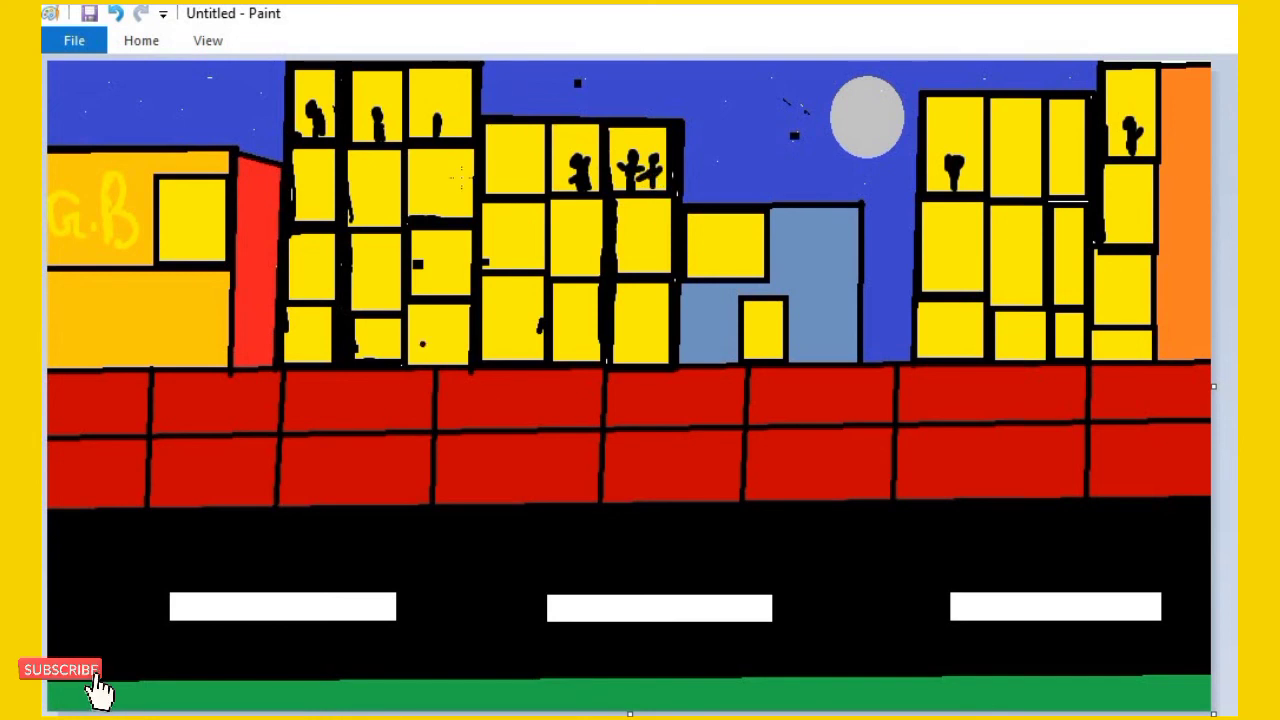
mouse_move(457, 113)
mouse_down()
mouse_move(456, 130)
mouse_move(427, 123)
mouse_move(447, 102)
mouse_move(436, 101)
mouse_move(451, 117)
mouse_move(461, 104)
mouse_up()
click(459, 102)
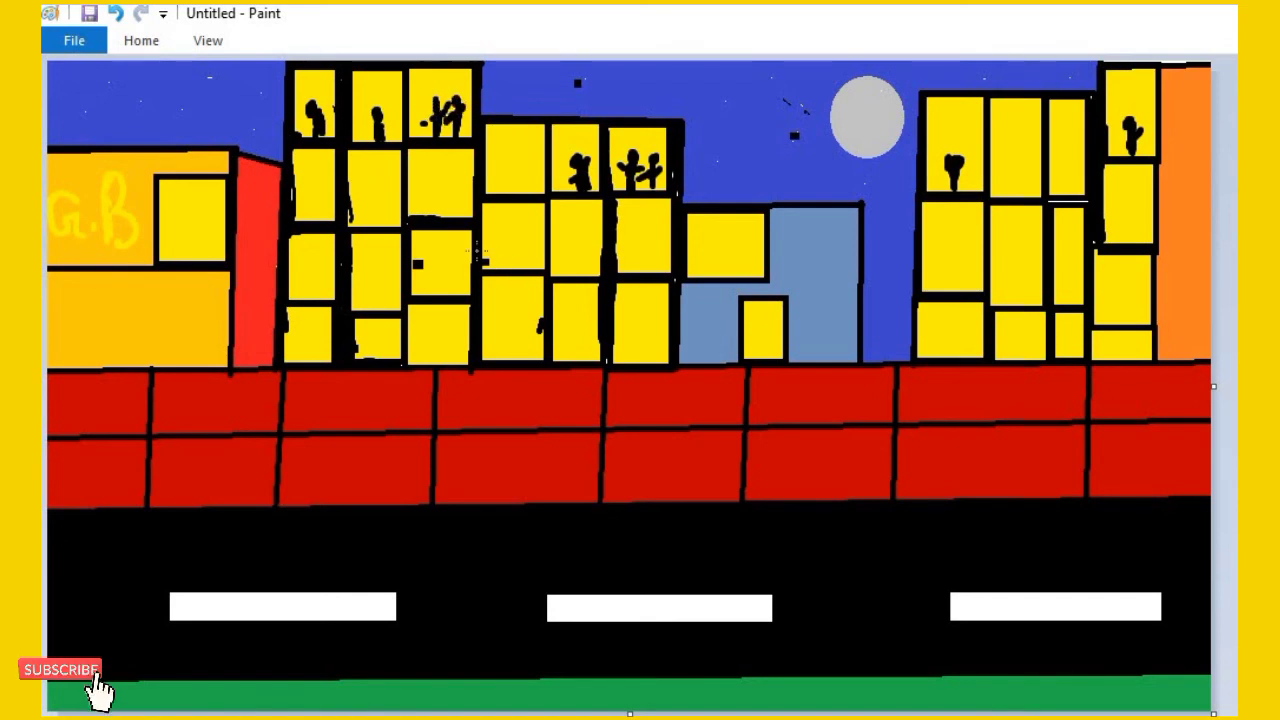